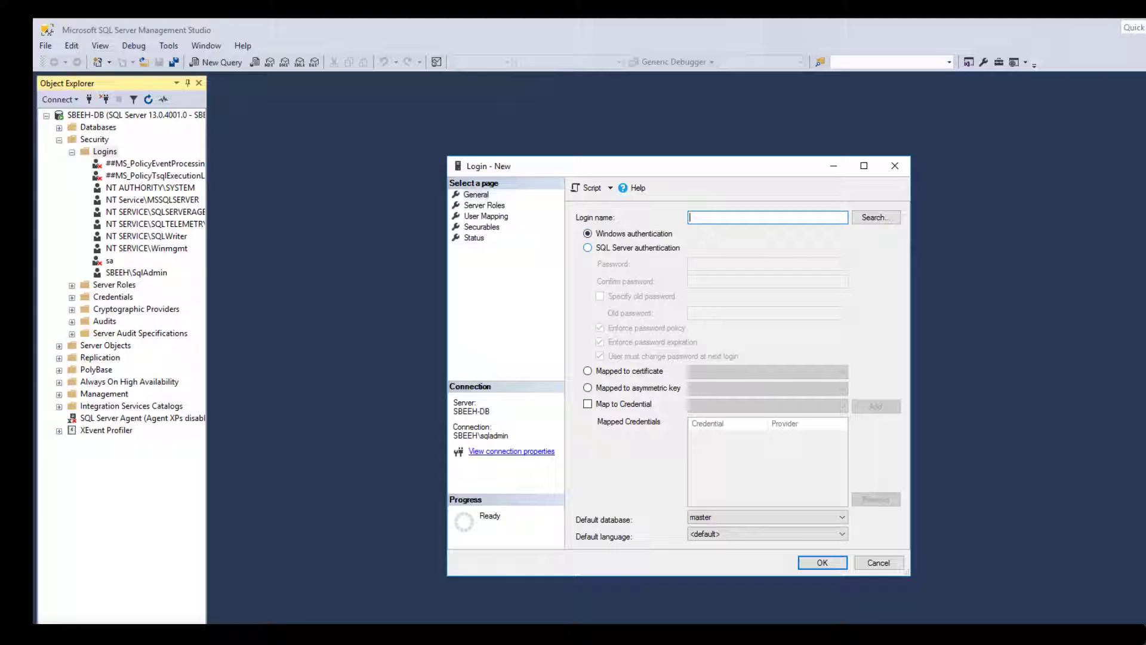
# Search the sbeeh.com directory for the account spadmin and use it as the new login's name.
pyautogui.click(876, 217)
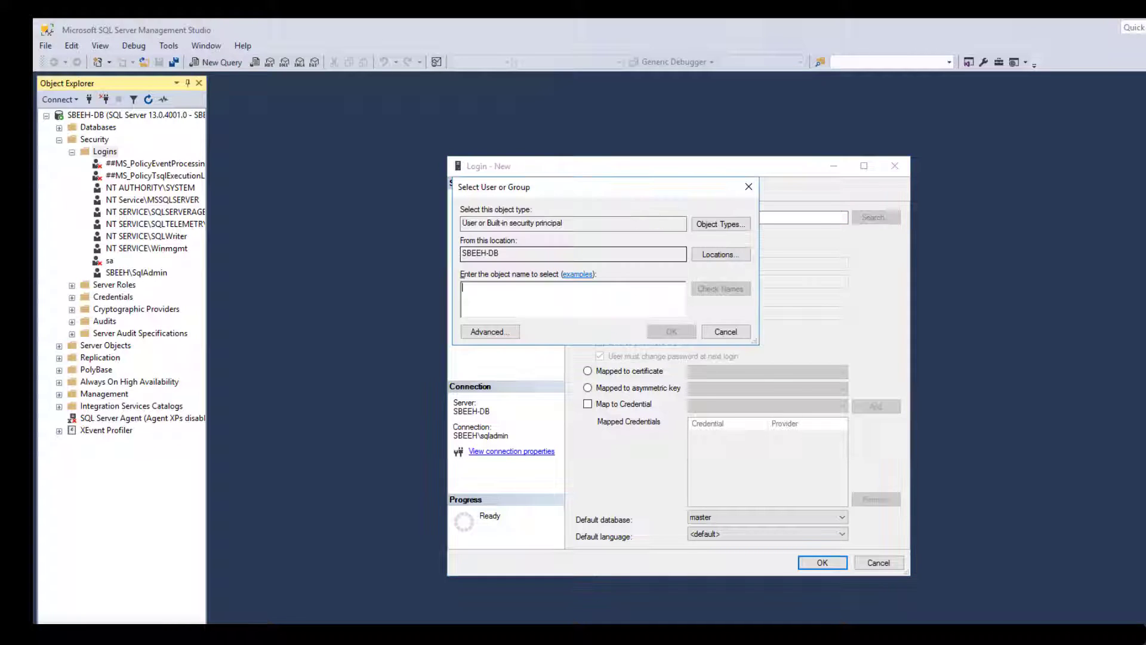
pyautogui.write('sqladm')
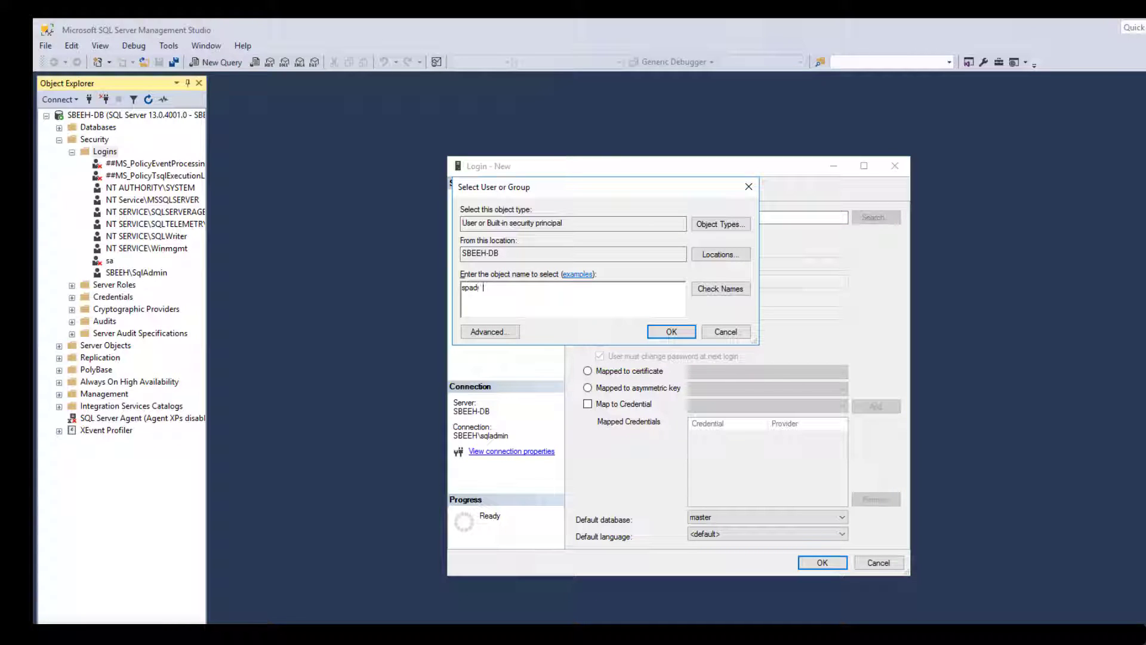
pyautogui.click(720, 254)
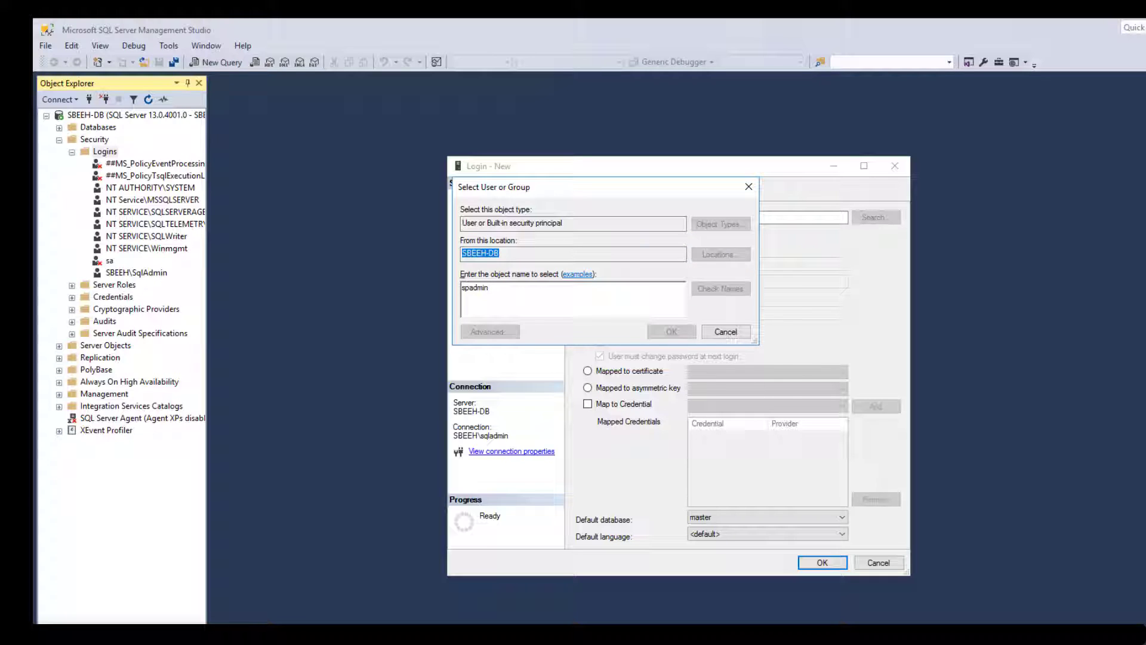
pyautogui.doubleClick(519, 275)
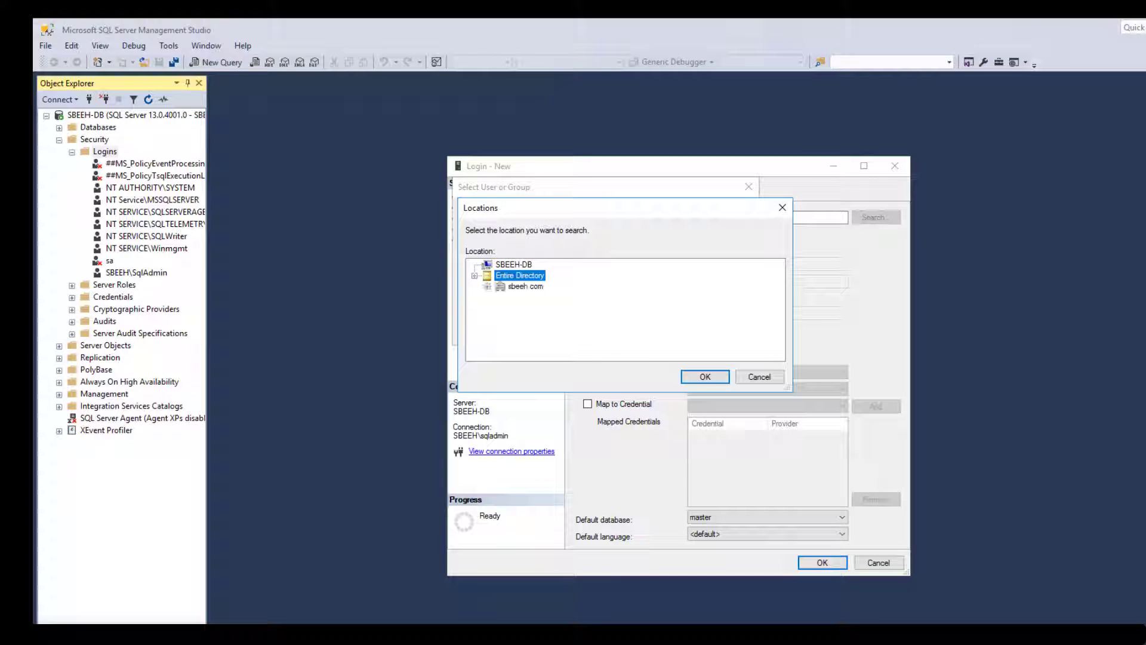
pyautogui.click(526, 287)
pyautogui.click(705, 376)
pyautogui.press('Return')
pyautogui.hotkey('alt', 'c')
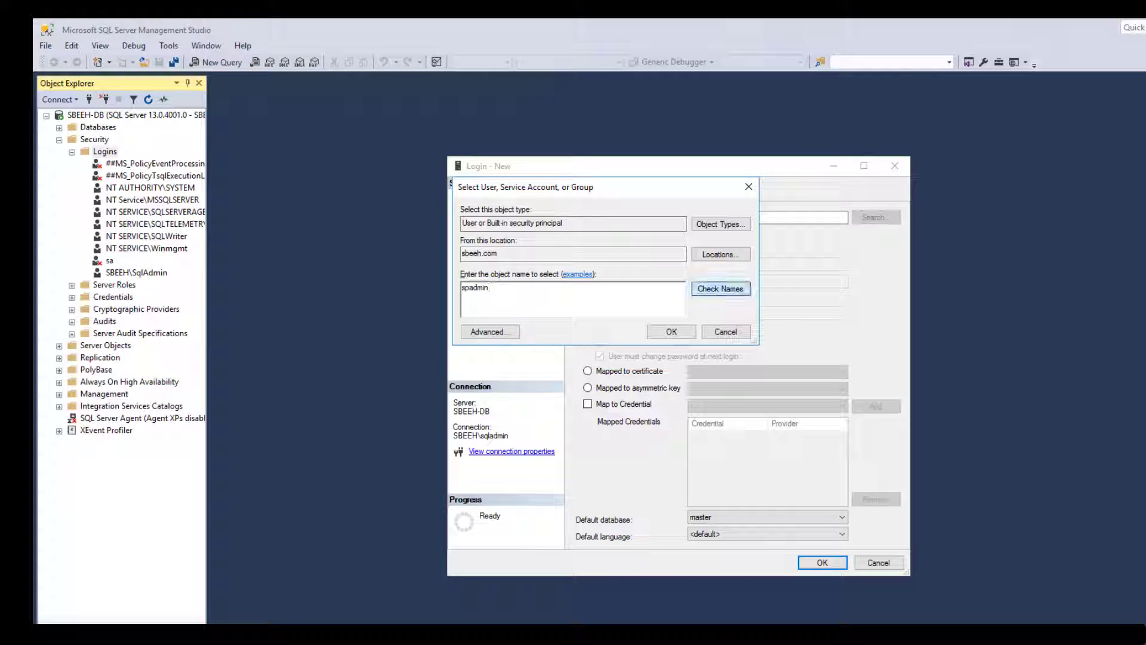
pyautogui.press('Return')
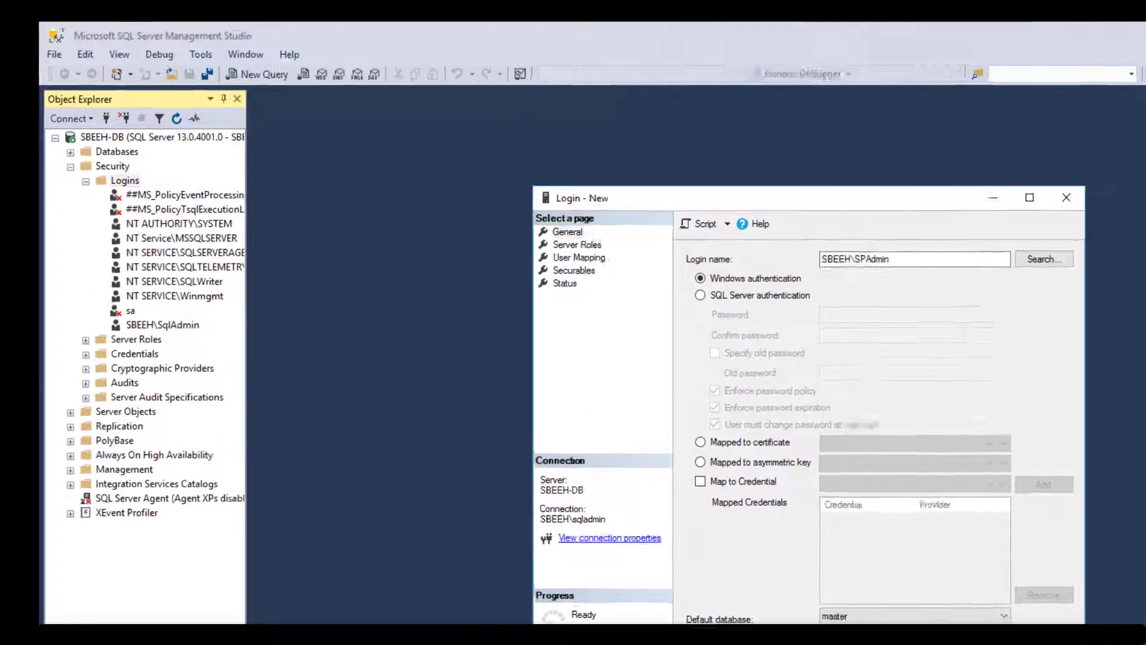
# Grant the new login the dbcreator and securityadmin server roles, create it, and collapse the Security folder.
pyautogui.click(484, 205)
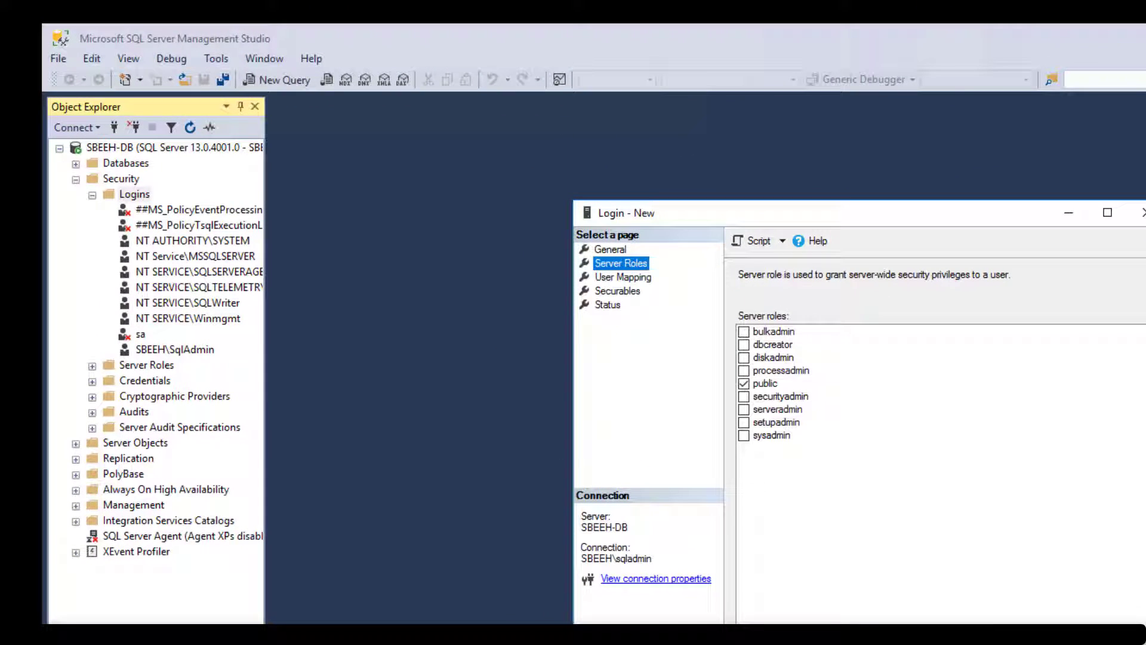
pyautogui.click(744, 344)
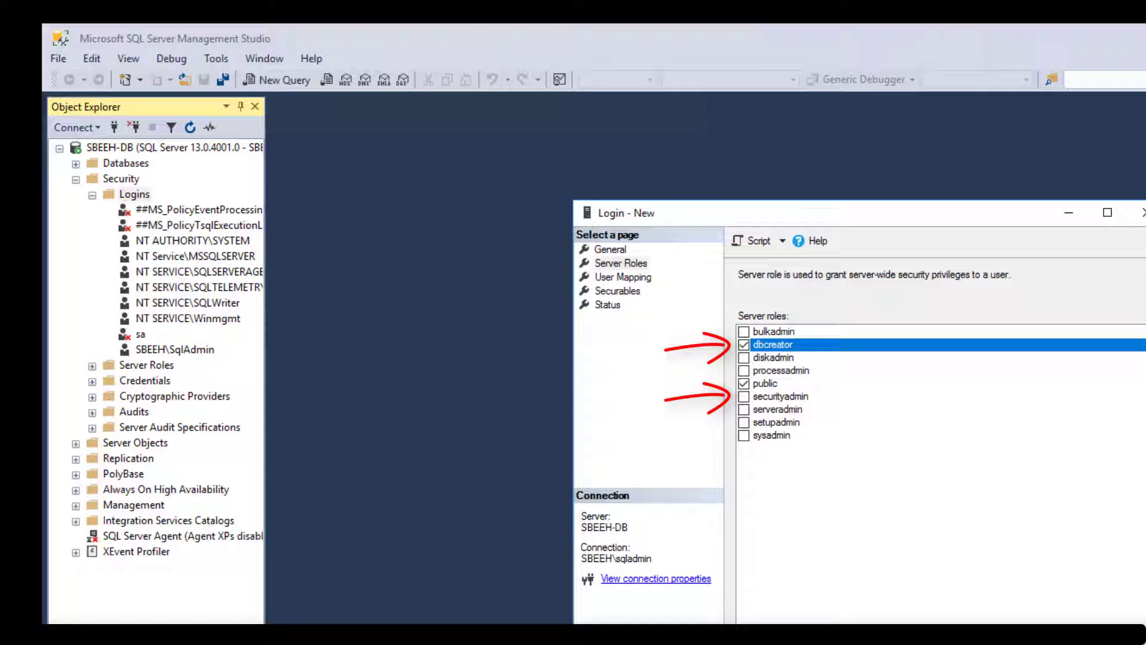
pyautogui.click(744, 396)
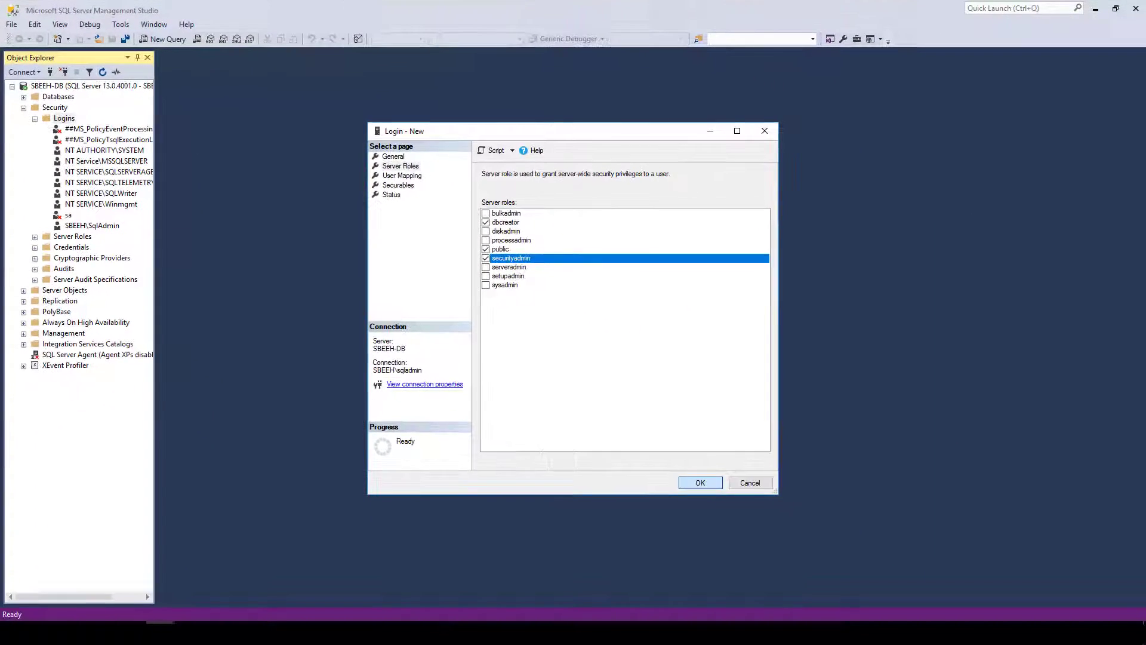
pyautogui.click(700, 483)
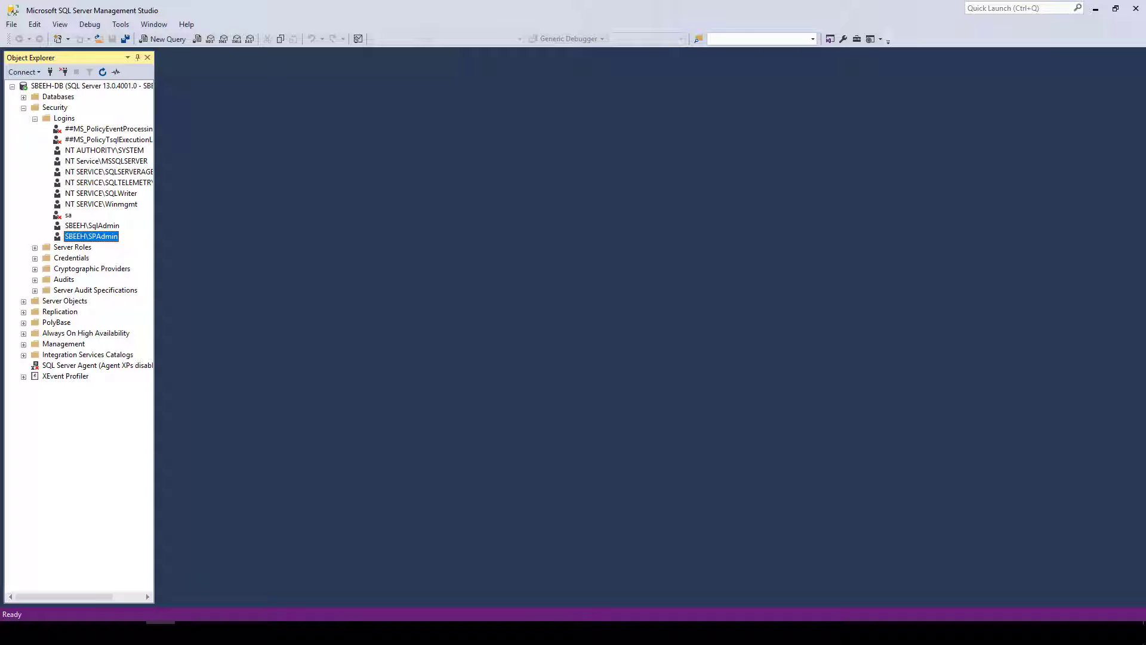
pyautogui.click(23, 108)
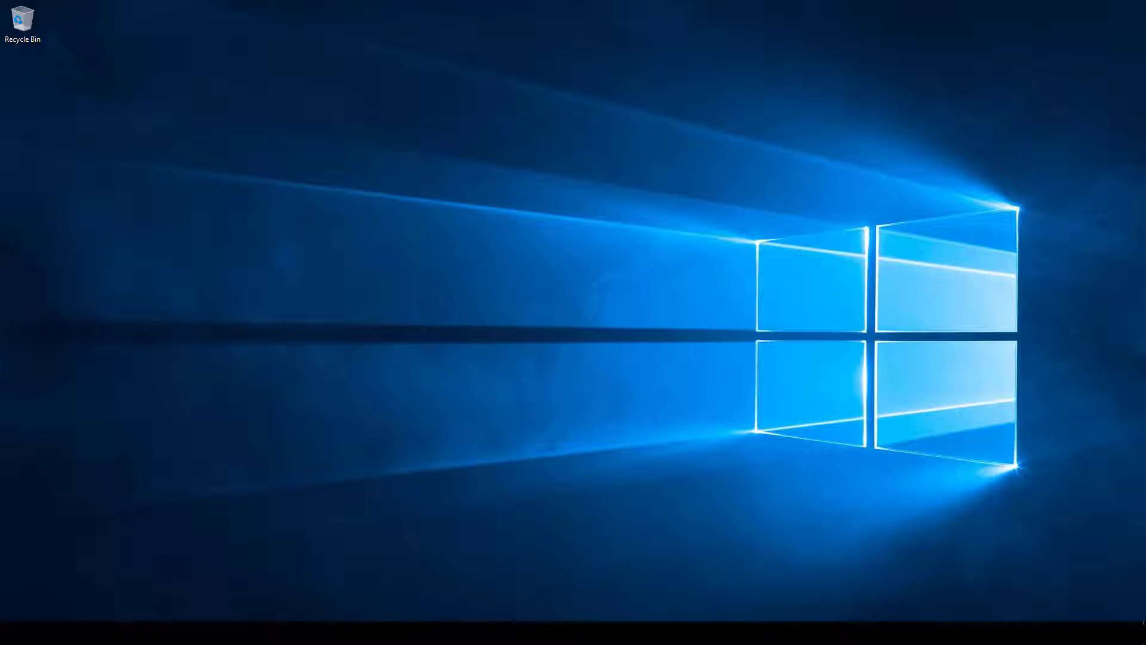
# Switch to the SBEEH-AppSearch remote desktop session.
pyautogui.moveTo(277, 632)
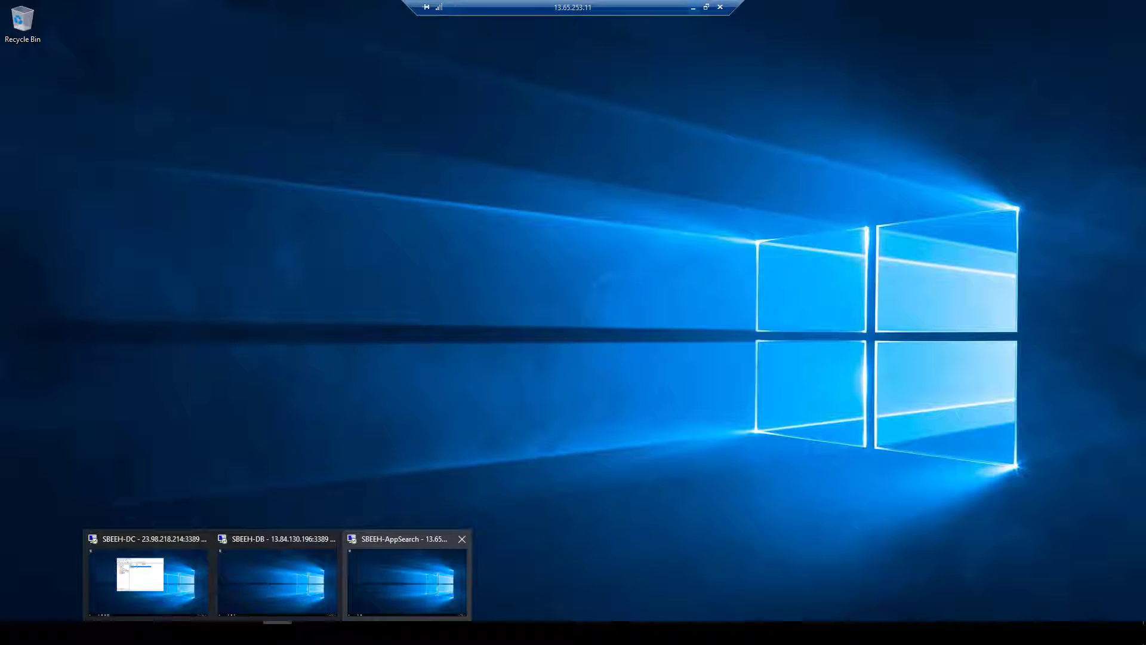
pyautogui.click(407, 582)
pyautogui.rightClick(452, 424)
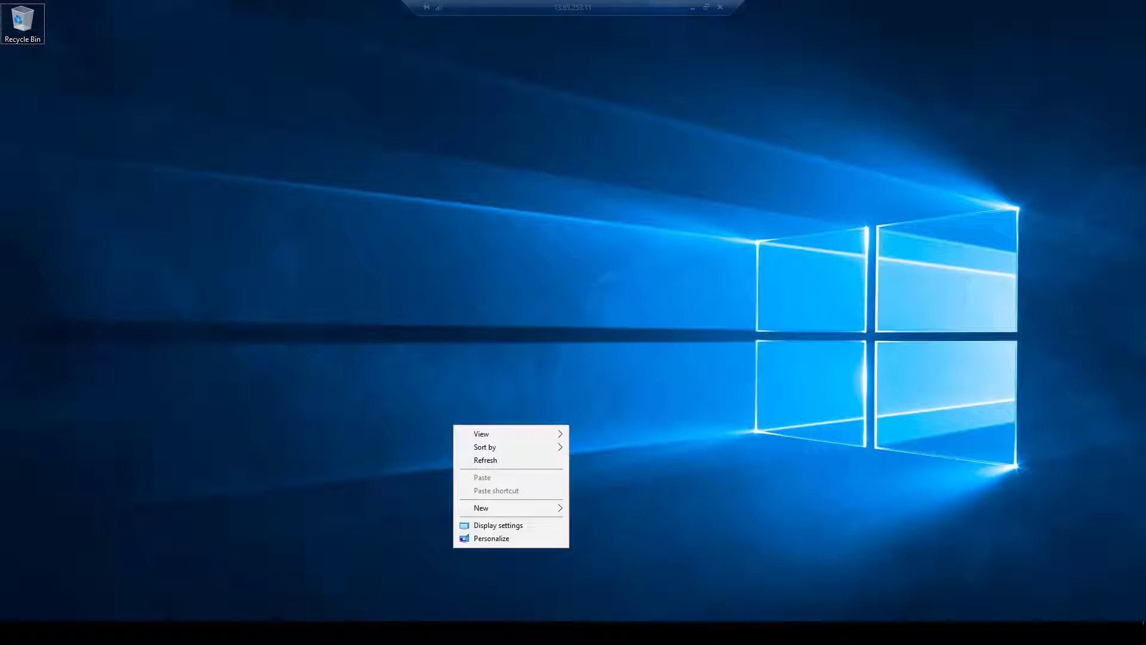
# Open the folder c:\Windows\System32 on the SBEEH-AppSearch server.
pyautogui.press('super')
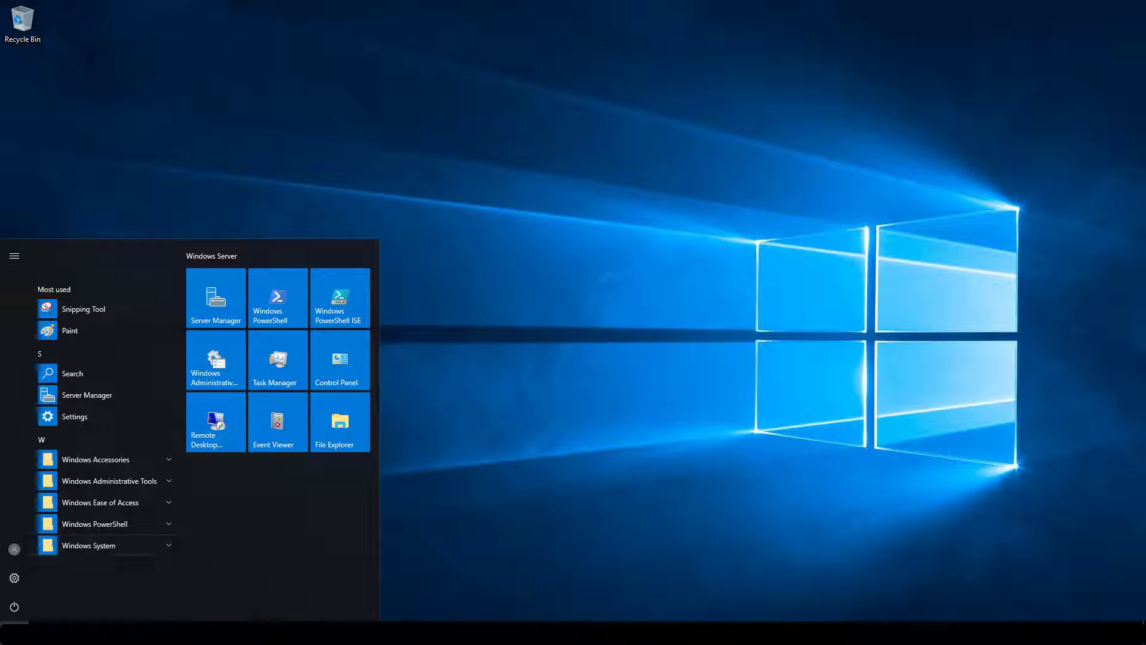
pyautogui.press('super+x')
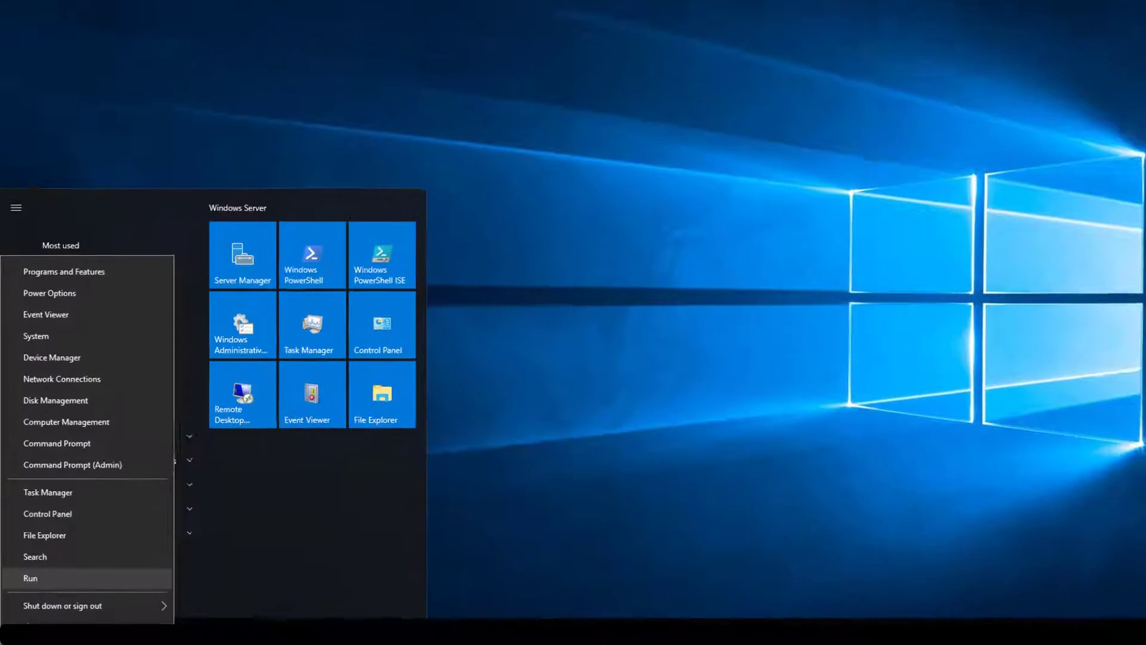
pyautogui.press('Return')
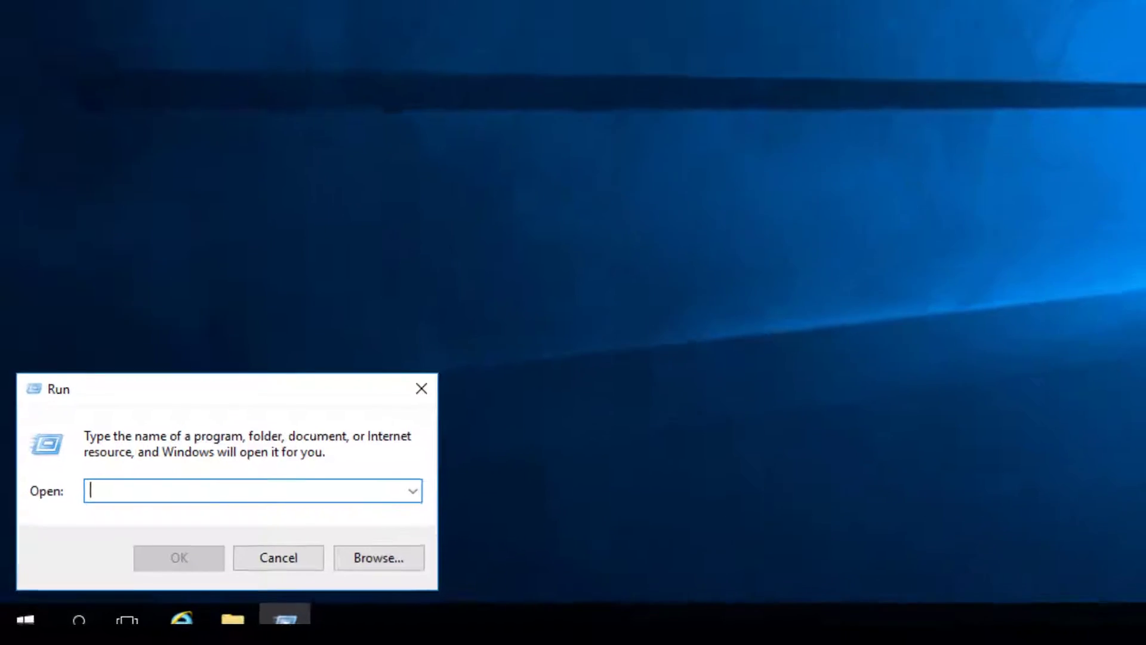
pyautogui.write('c:\\')
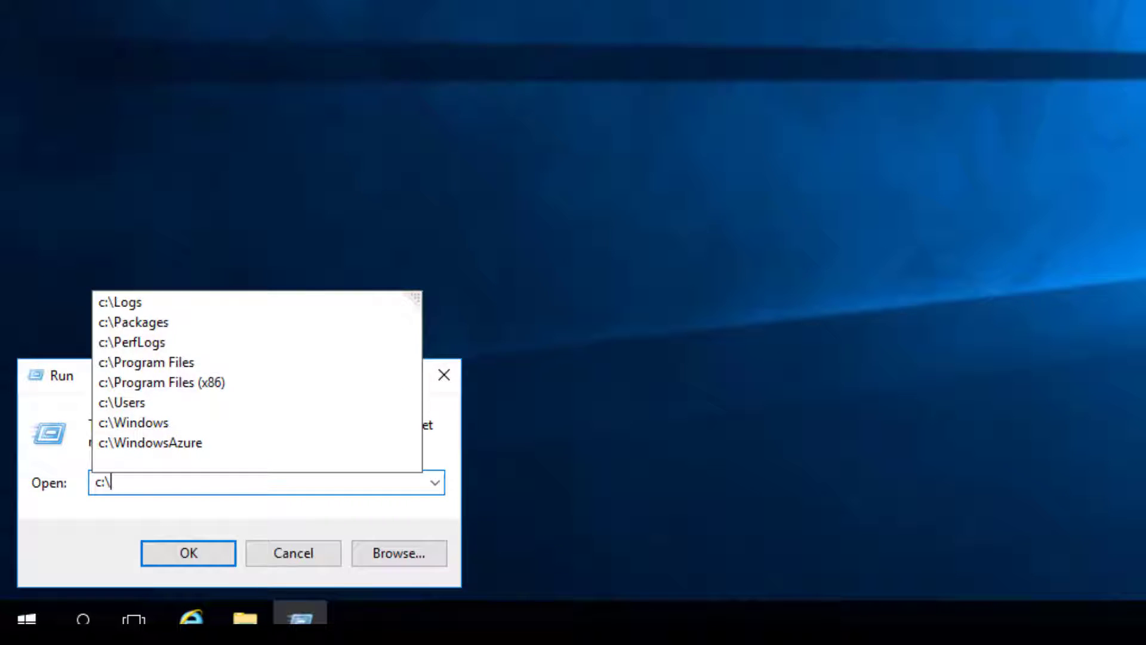
pyautogui.write('in')
pyautogui.press('BackSpace')
pyautogui.write('win')
pyautogui.press('Down')
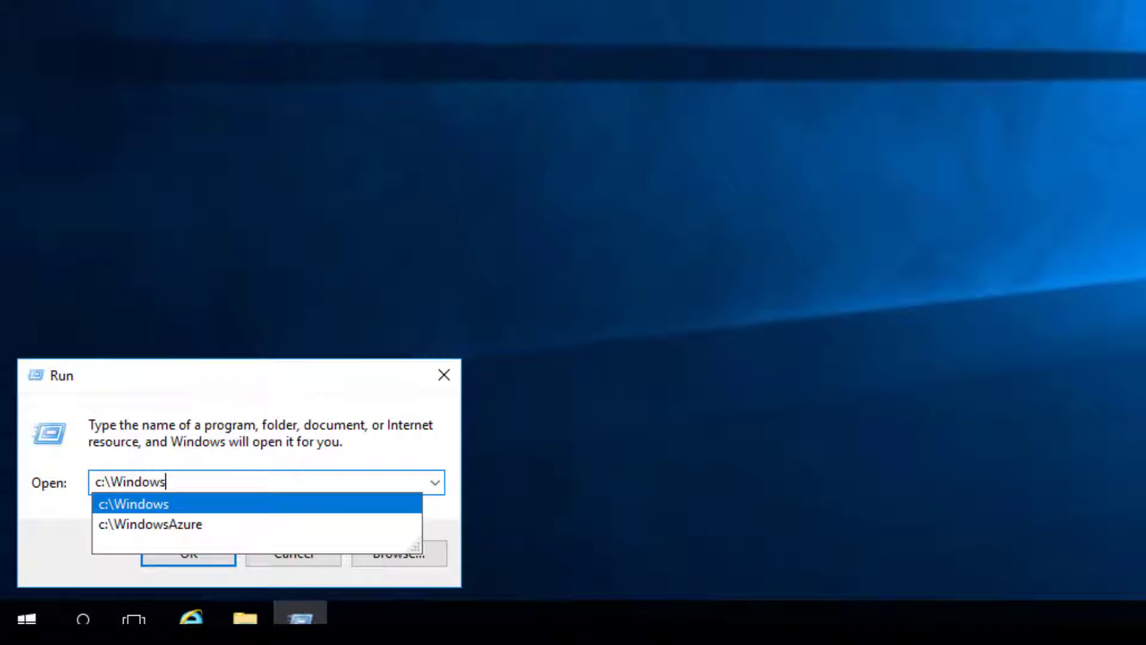
pyautogui.write('\\sys')
pyautogui.press('Down')
pyautogui.press('Down')
pyautogui.press('Down')
pyautogui.press('Down')
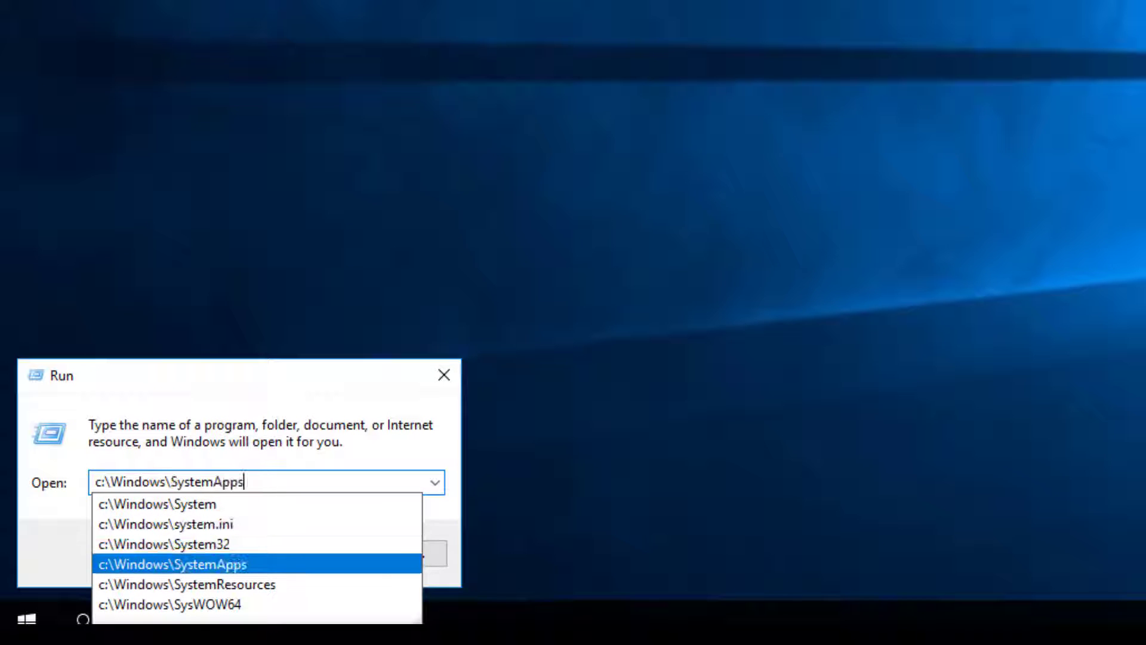
pyautogui.press('Up')
pyautogui.press('Return')
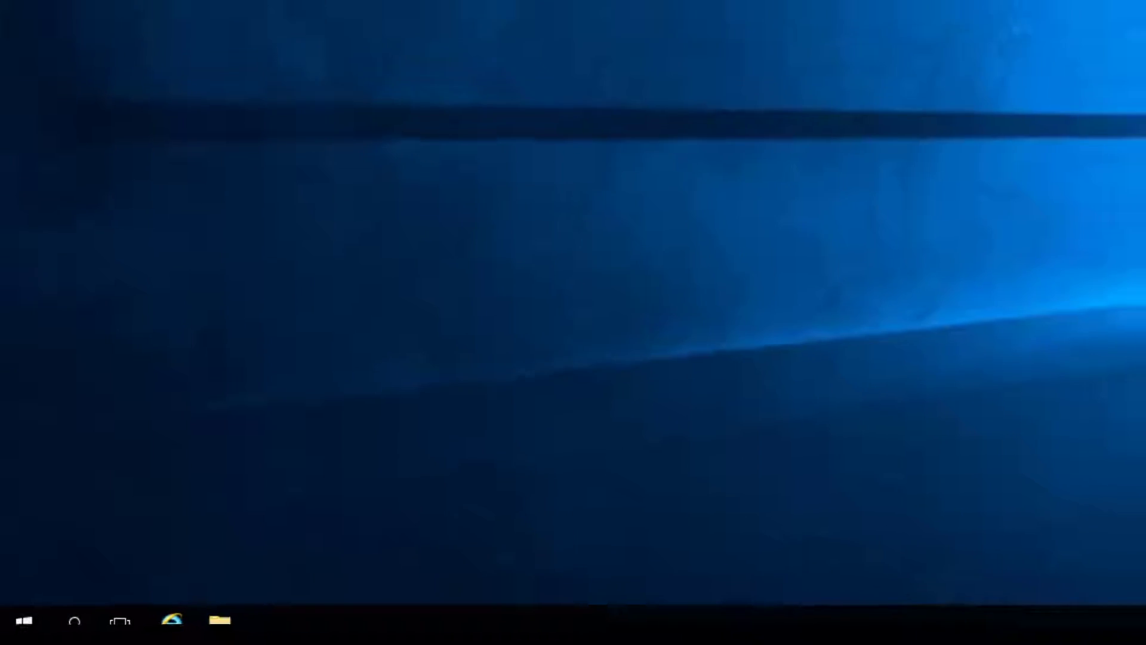
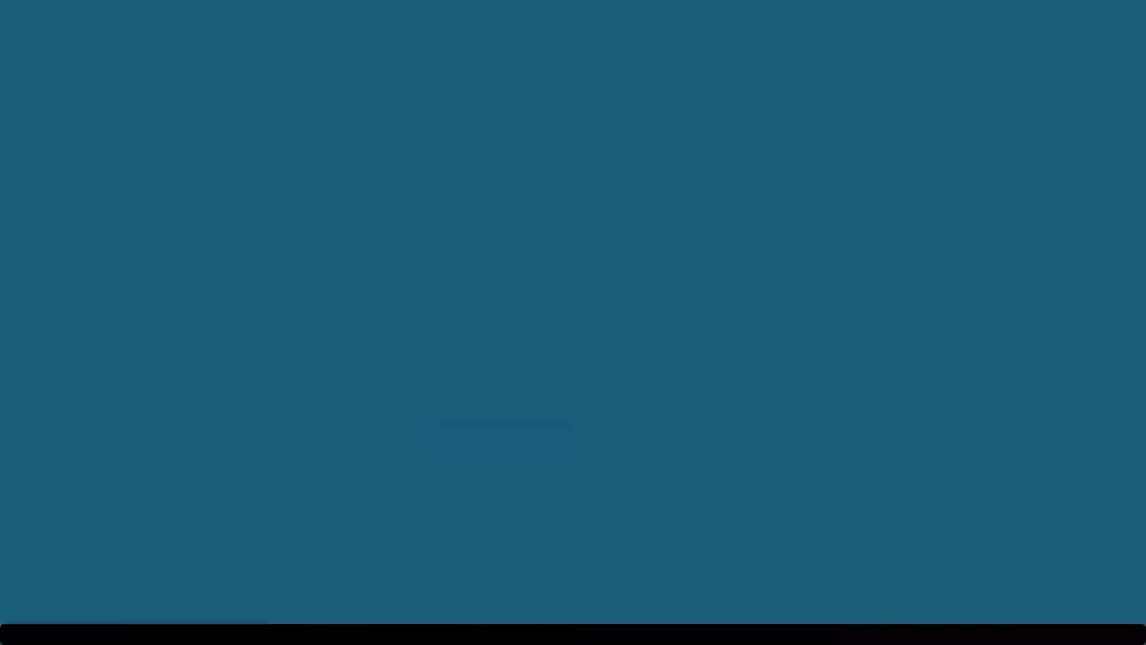
# Allow cliconfg to run and add a TCP/IP server alias SPDB for server SBEEH-DB, with the port determined dynamically.
pyautogui.click(512, 392)
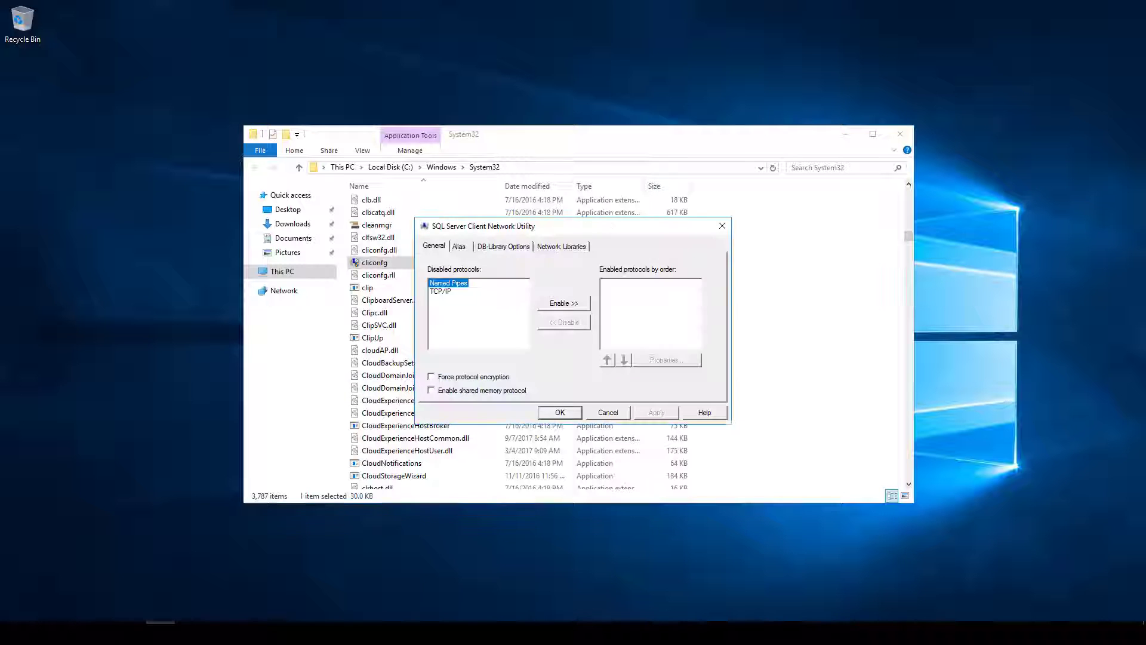
pyautogui.click(459, 246)
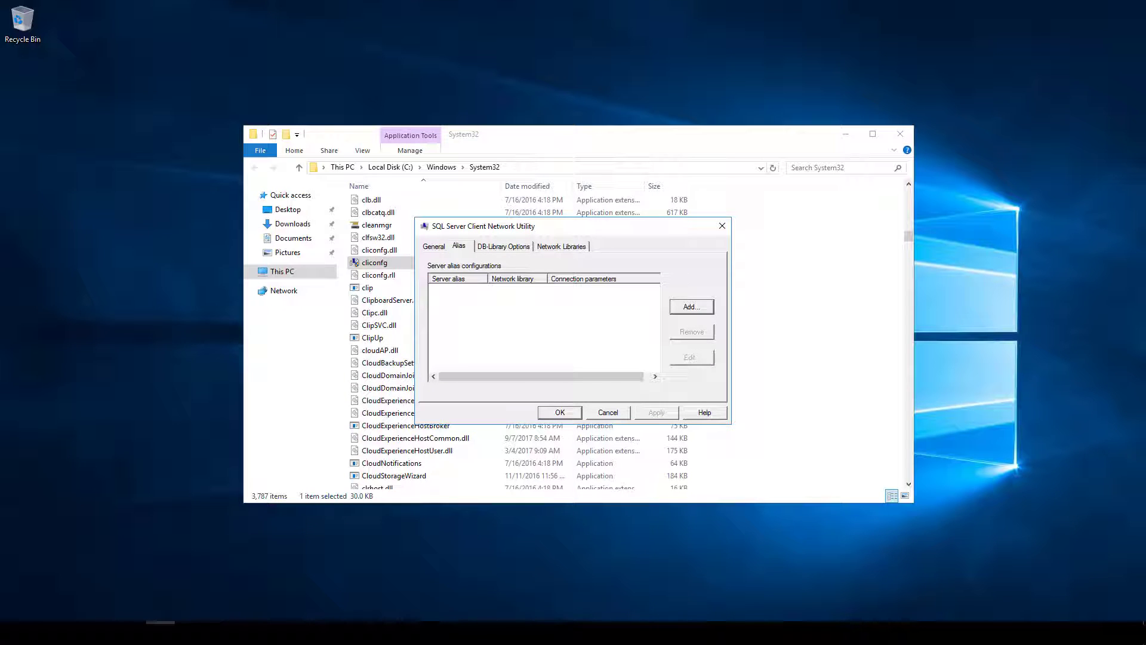
pyautogui.click(692, 307)
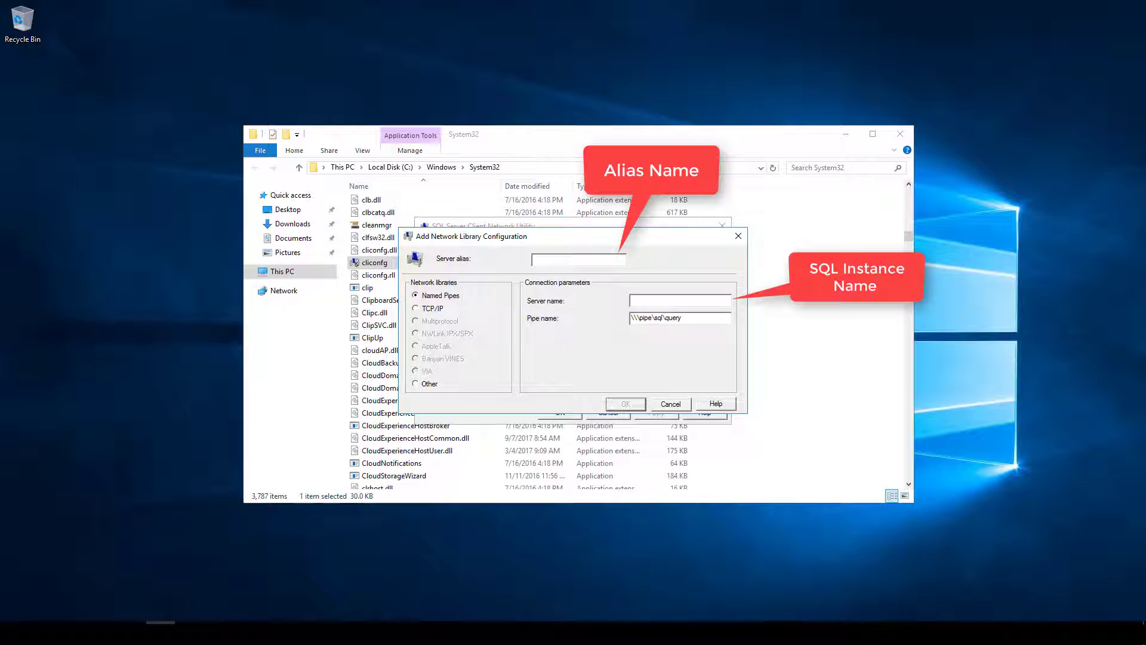
pyautogui.click(416, 308)
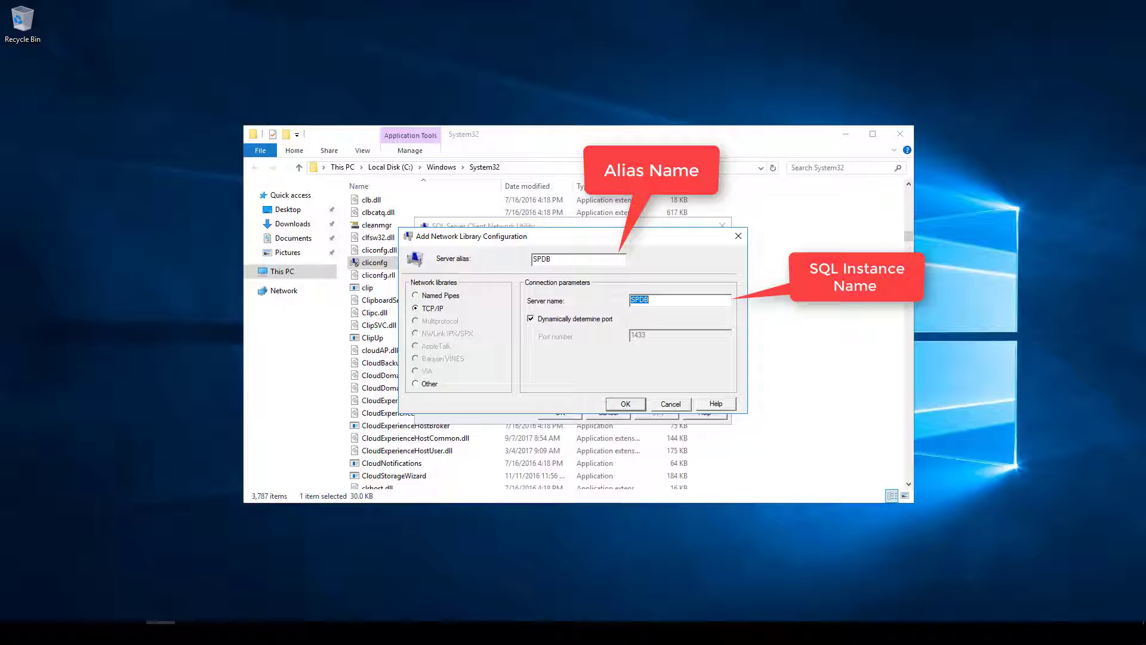
pyautogui.write('SBEEH-D')
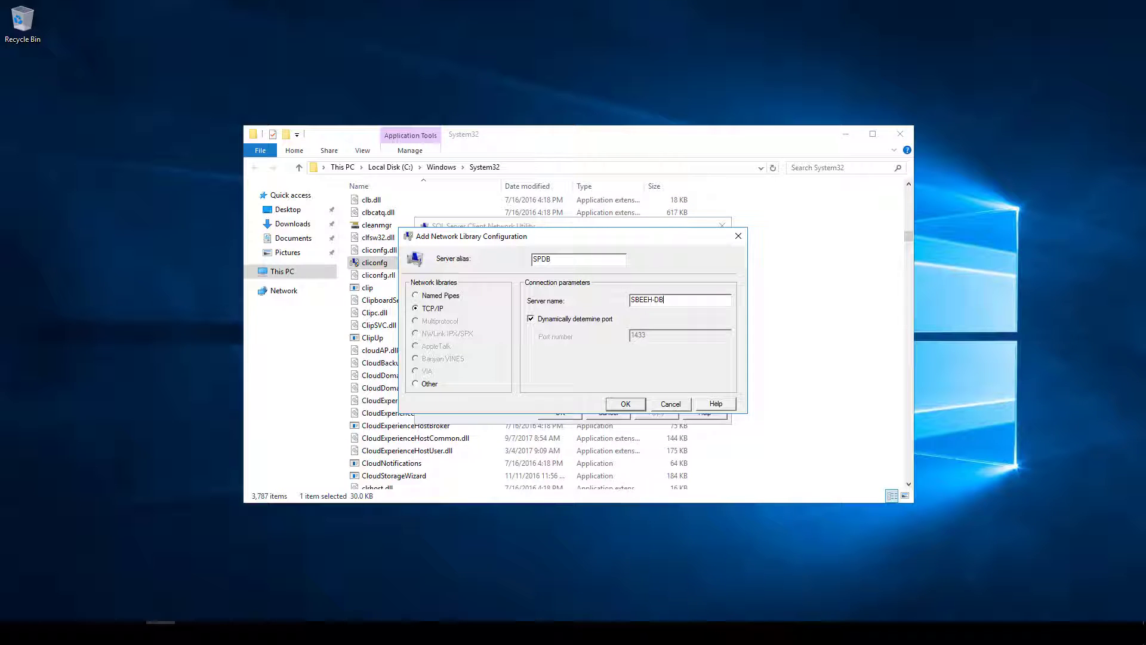
pyautogui.press('Return')
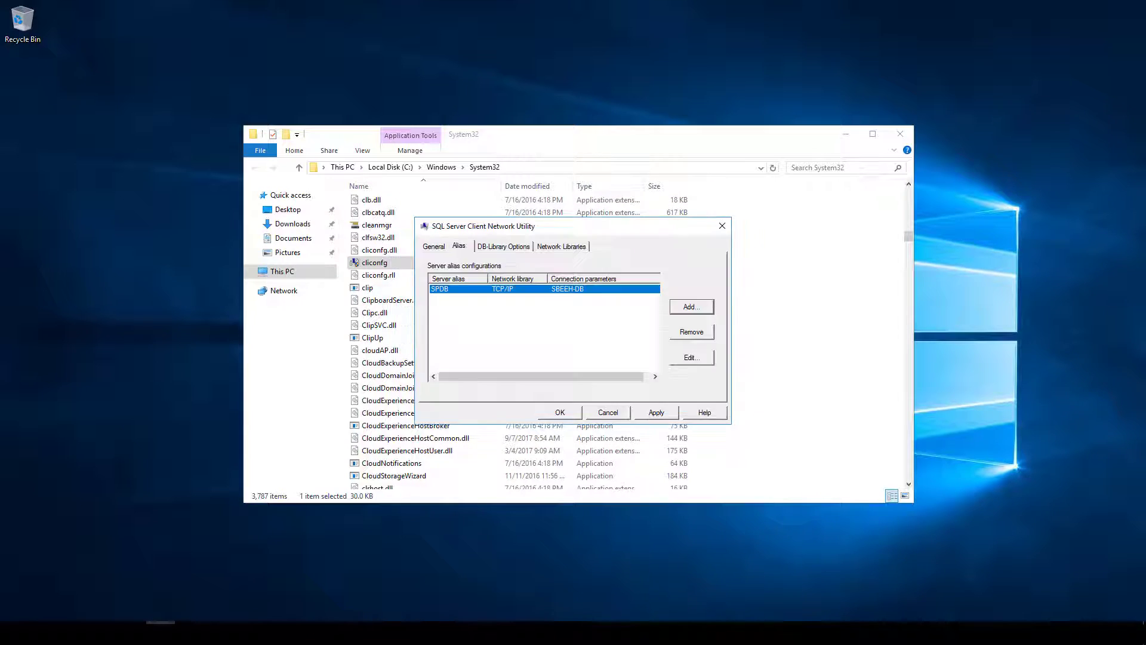
pyautogui.click(656, 412)
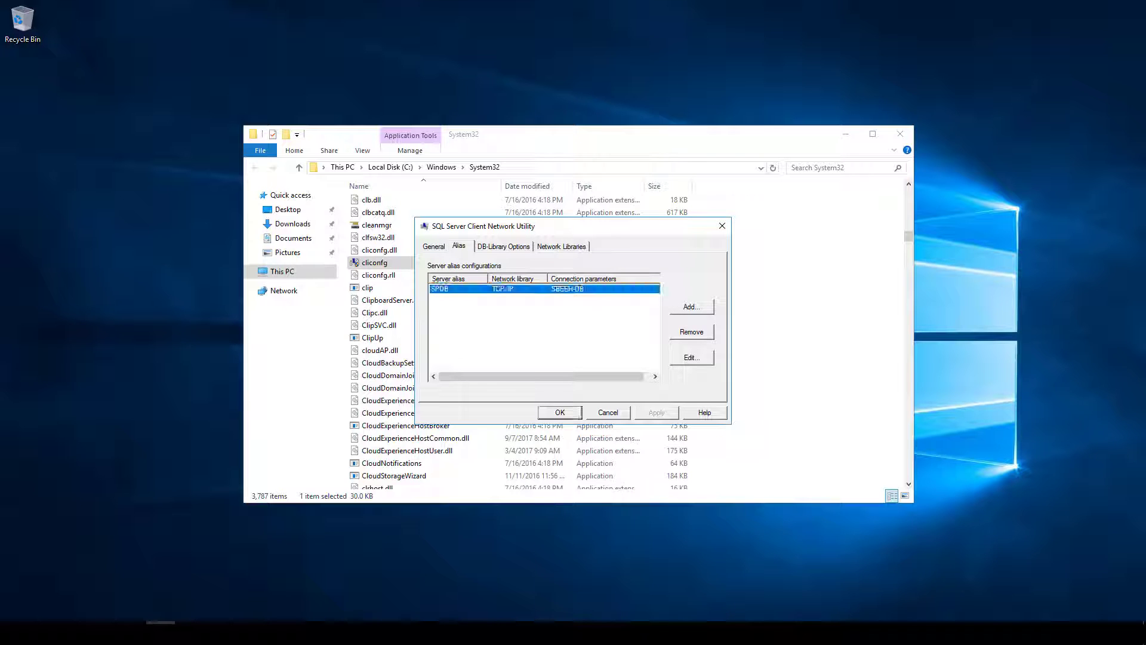
pyautogui.click(559, 412)
# Go from the System32 folder to C:\Windows\SysWOW64.
pyautogui.click(442, 168)
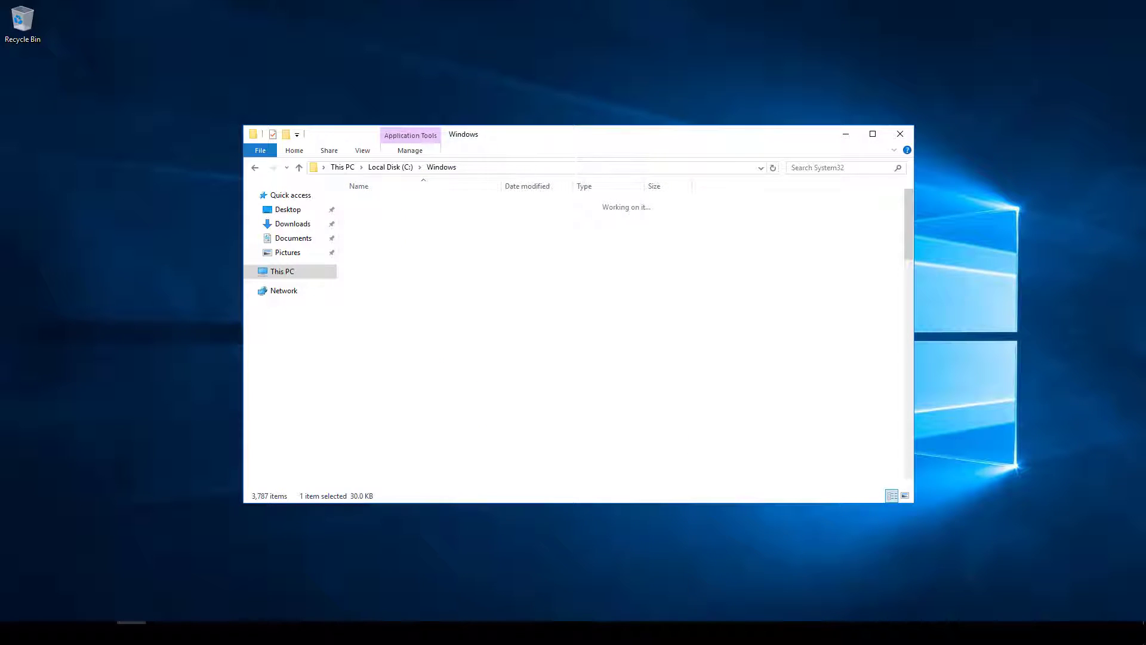
pyautogui.click(441, 329)
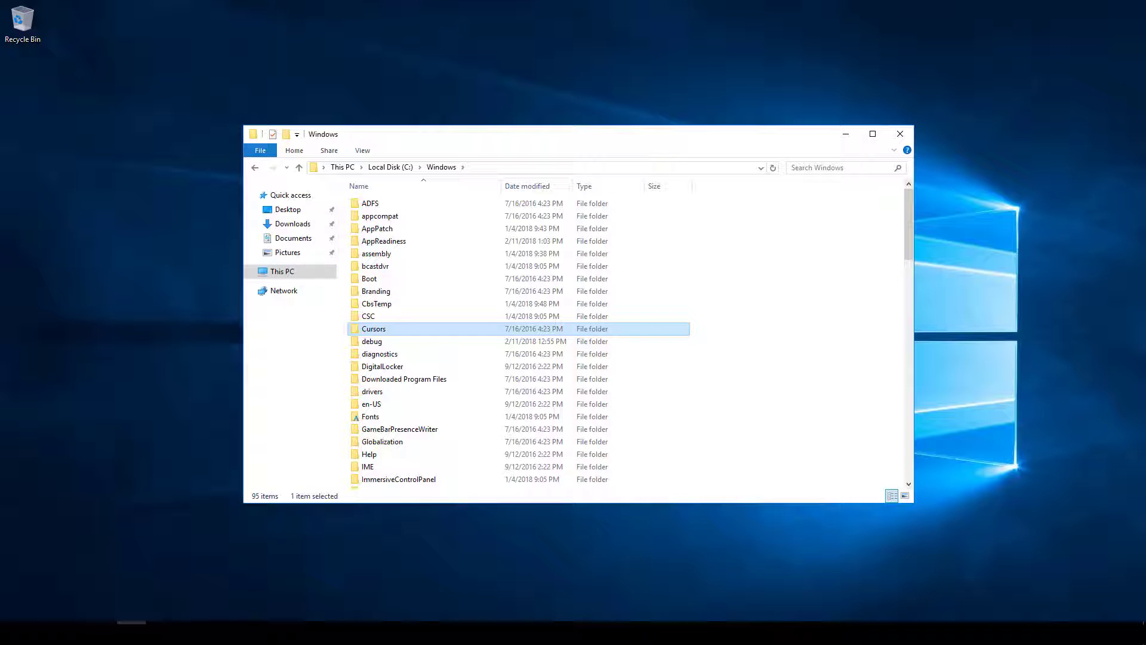
pyautogui.press('c')
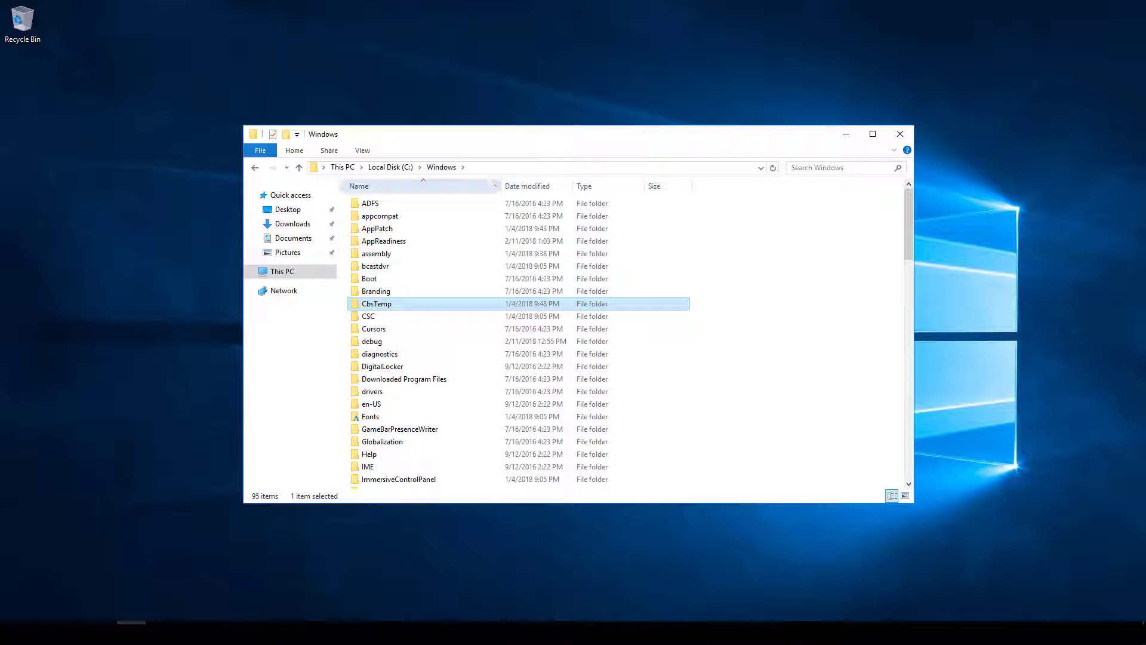
pyautogui.click(491, 168)
pyautogui.click(490, 168)
pyautogui.write('\\Windows\\')
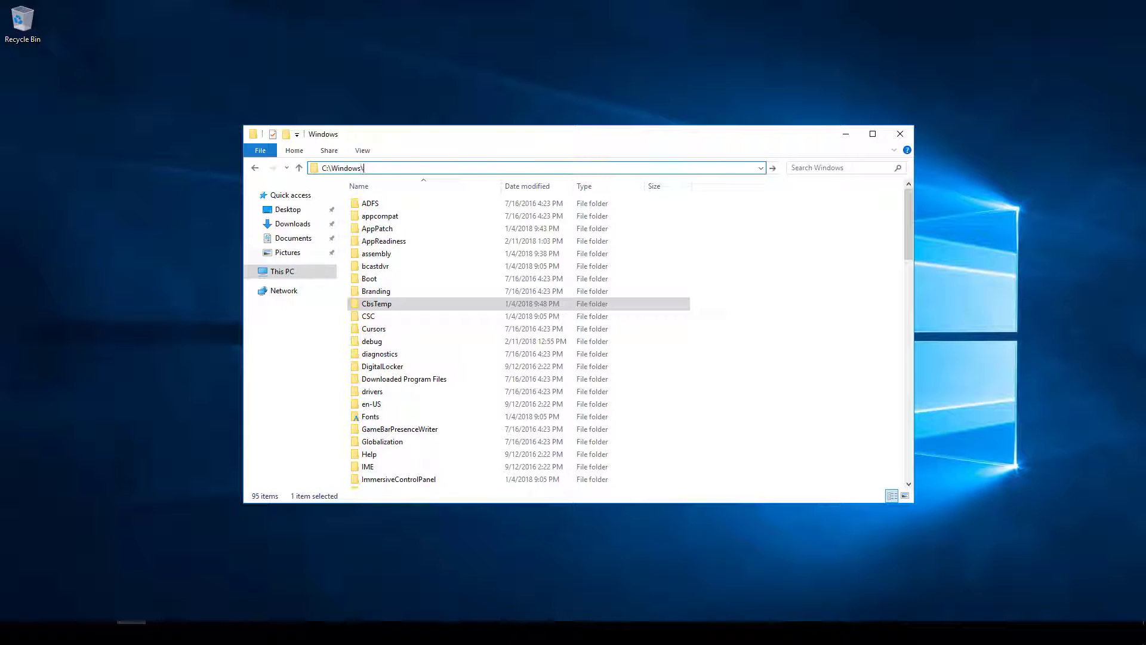
pyautogui.write('sys')
pyautogui.press('Down')
pyautogui.press('Down')
pyautogui.press('Down')
pyautogui.press('Down')
pyautogui.press('Down')
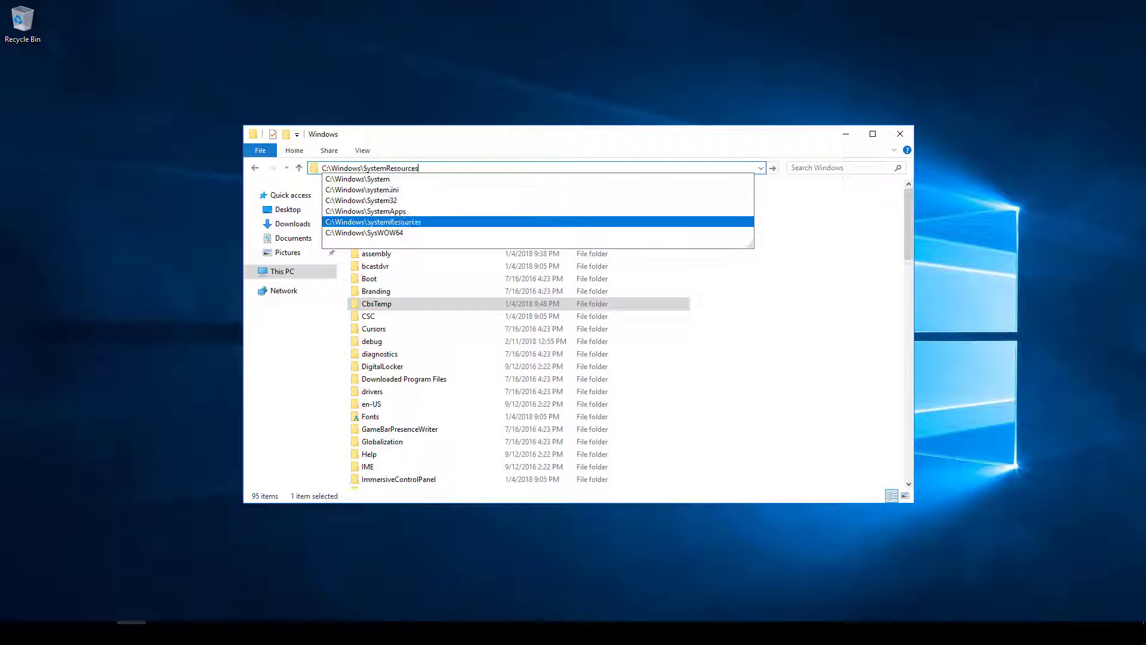
pyautogui.press('Down')
pyautogui.press('Return')
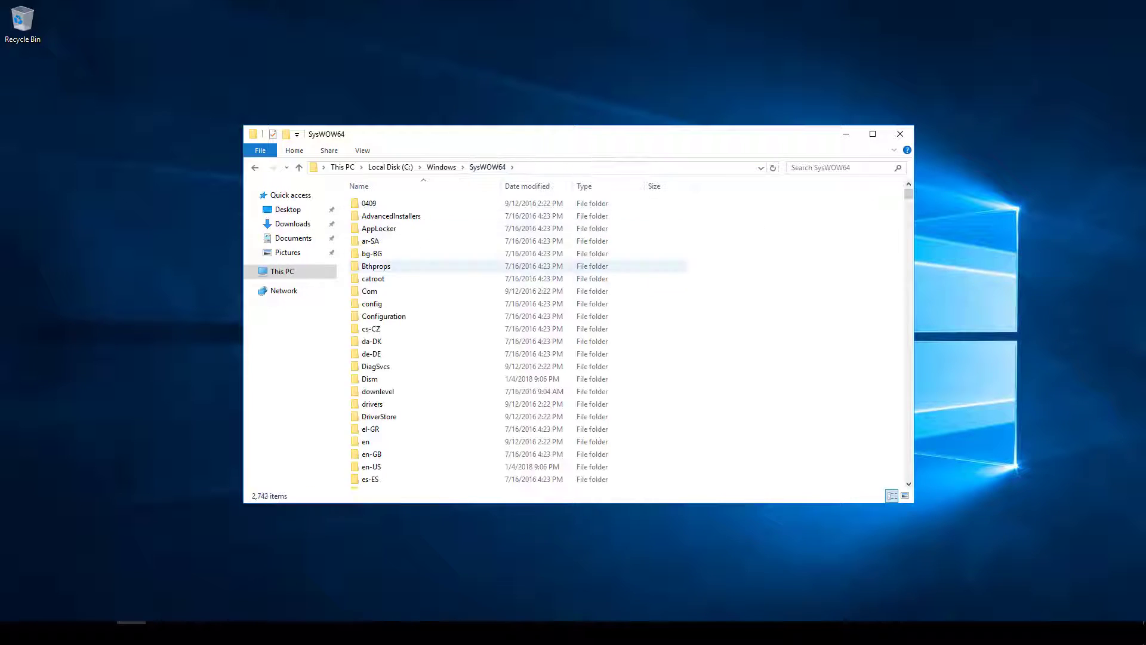
# Run cliconfg from the SysWOW64 folder as administrator and allow it to make changes.
pyautogui.click(418, 278)
pyautogui.write('cli')
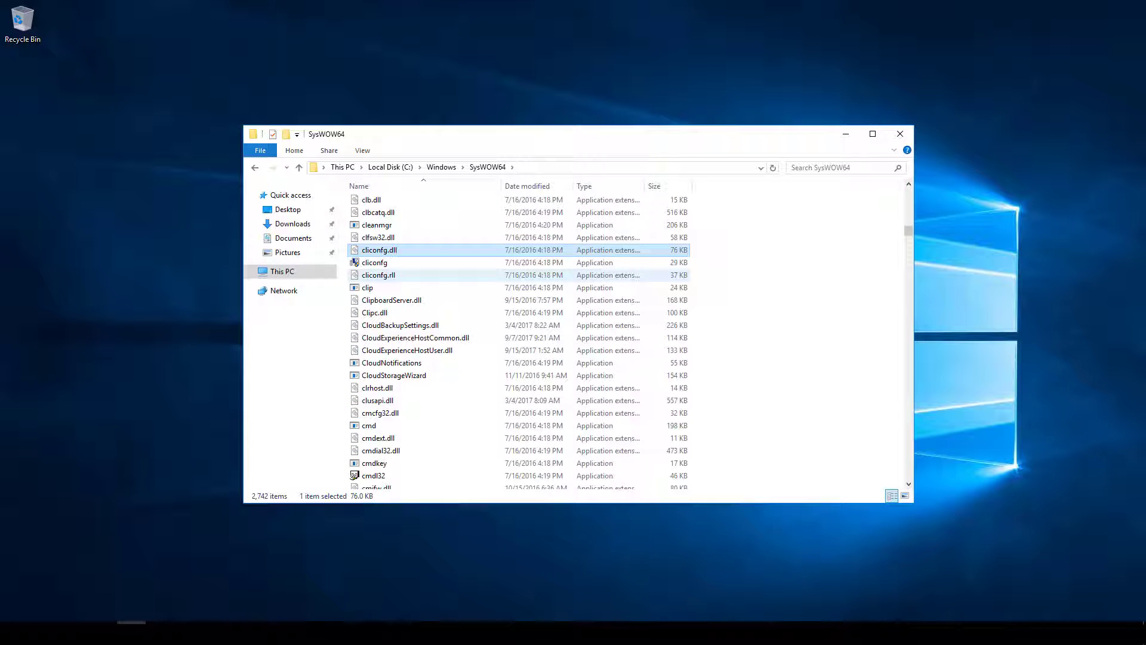
pyautogui.rightClick(373, 266)
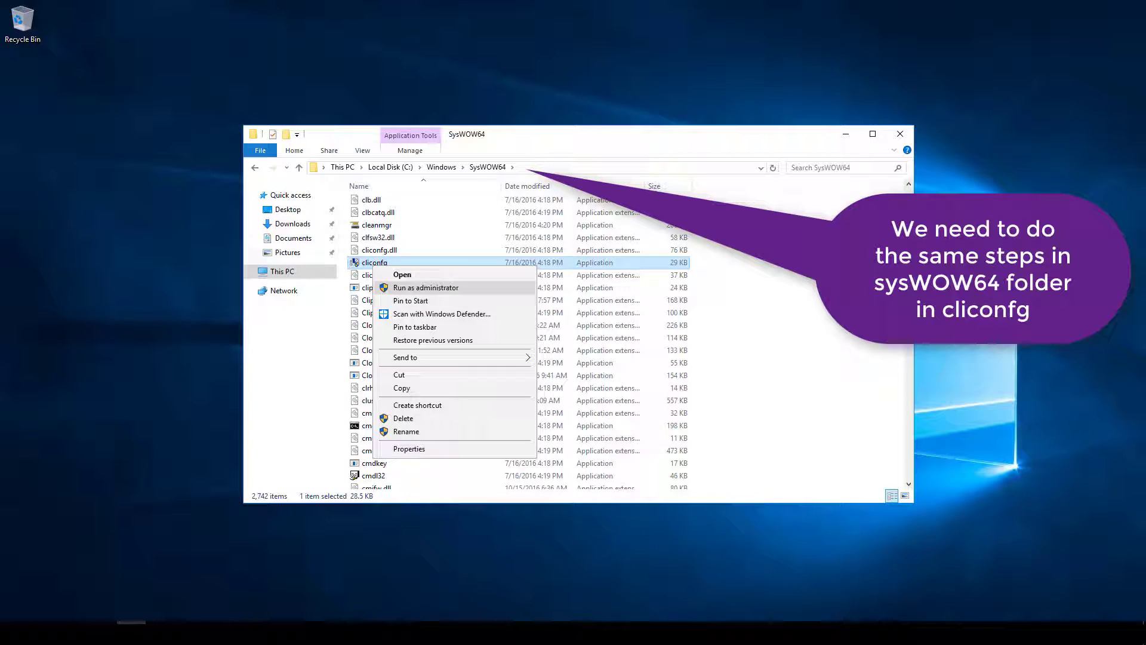
pyautogui.click(426, 287)
pyautogui.click(512, 392)
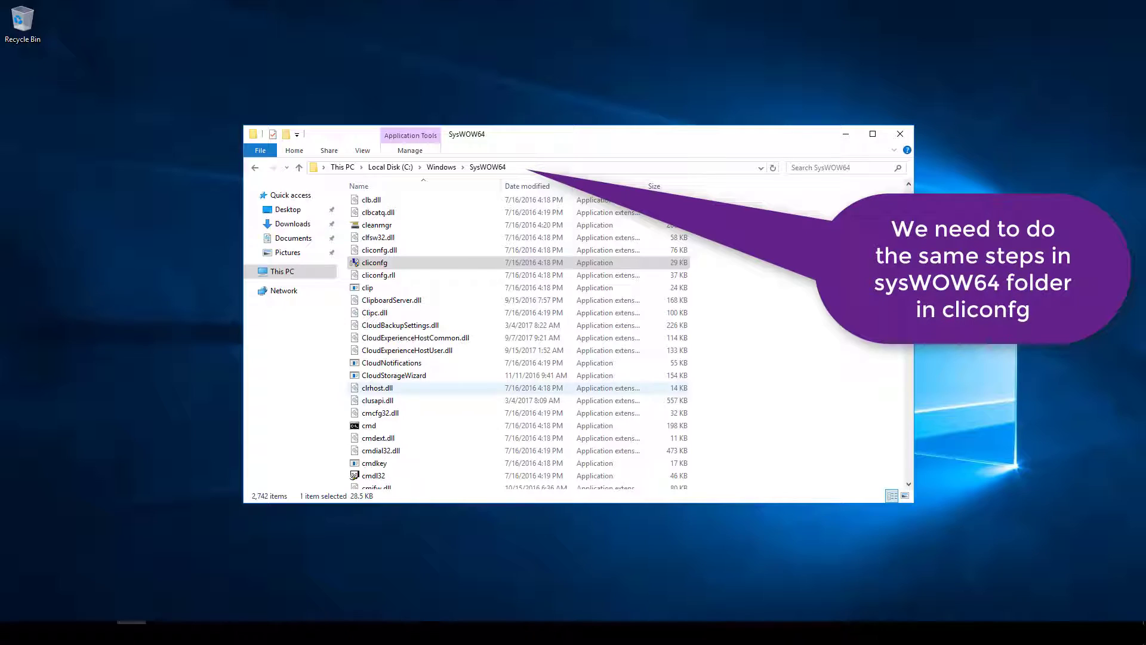
# Add a TCP/IP server alias SPDB for server SBEEH-DB with a dynamically determined port, and close the utility and the SysWOW64 folder.
pyautogui.click(458, 246)
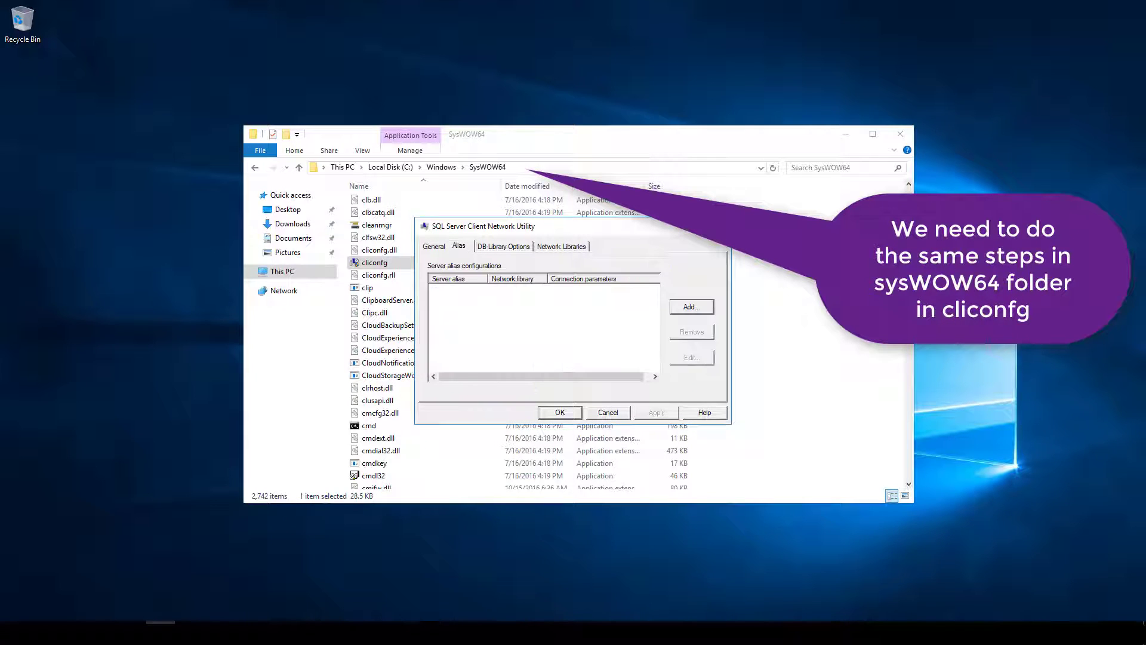
pyautogui.click(692, 307)
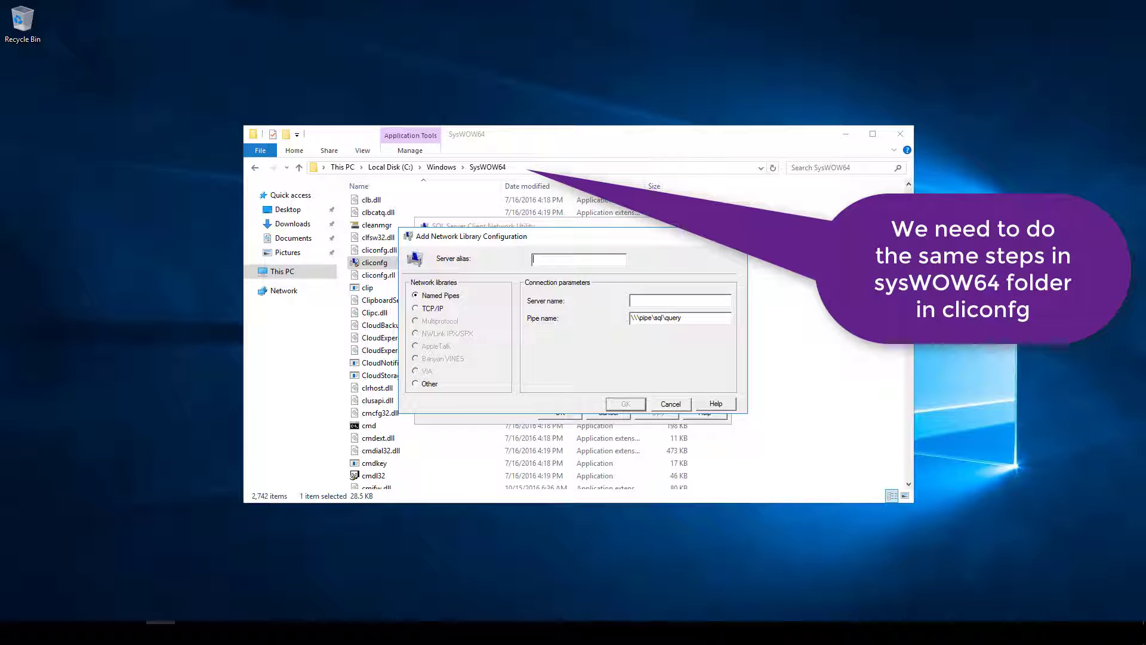
pyautogui.write('SPDB')
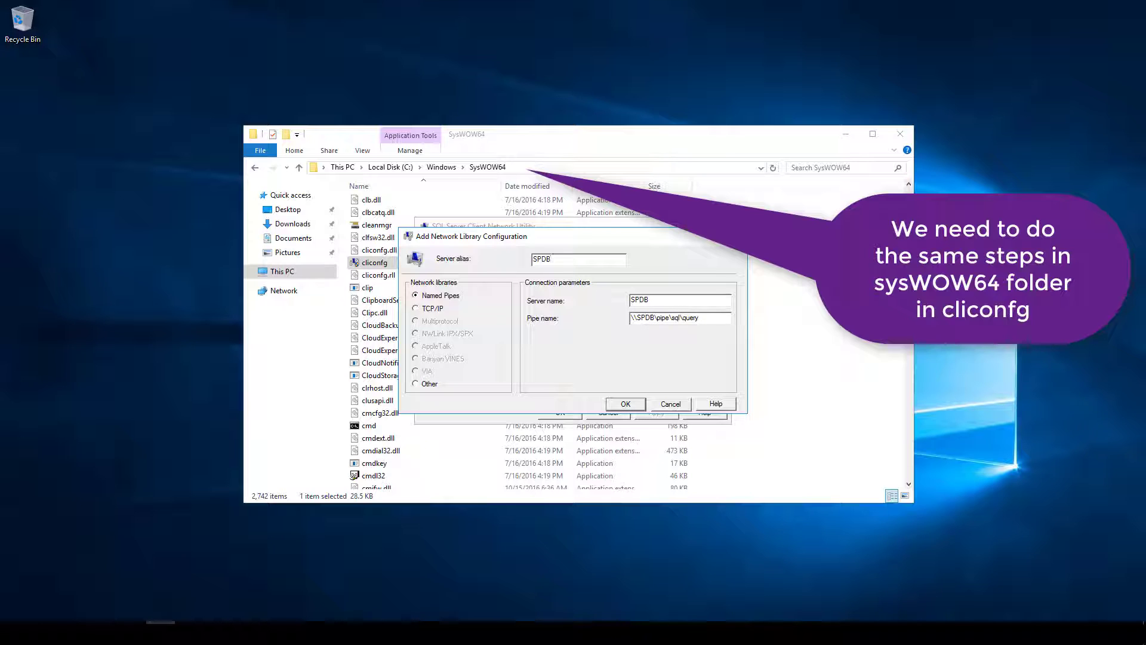
pyautogui.click(422, 308)
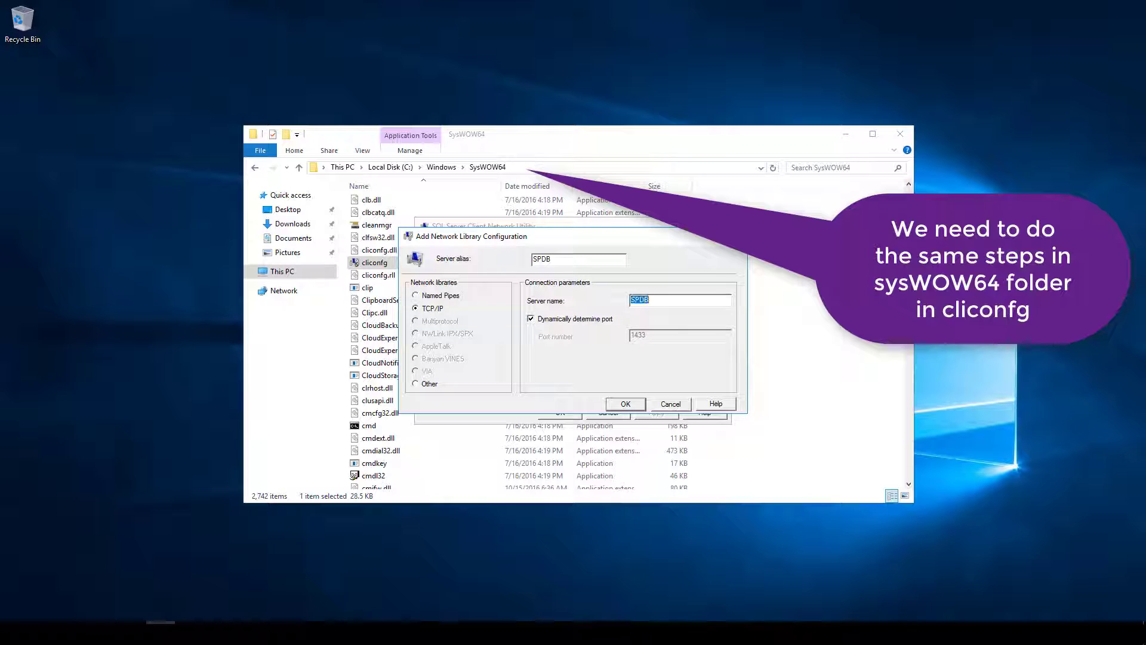
pyautogui.write('SBEEH-')
pyautogui.press('Return')
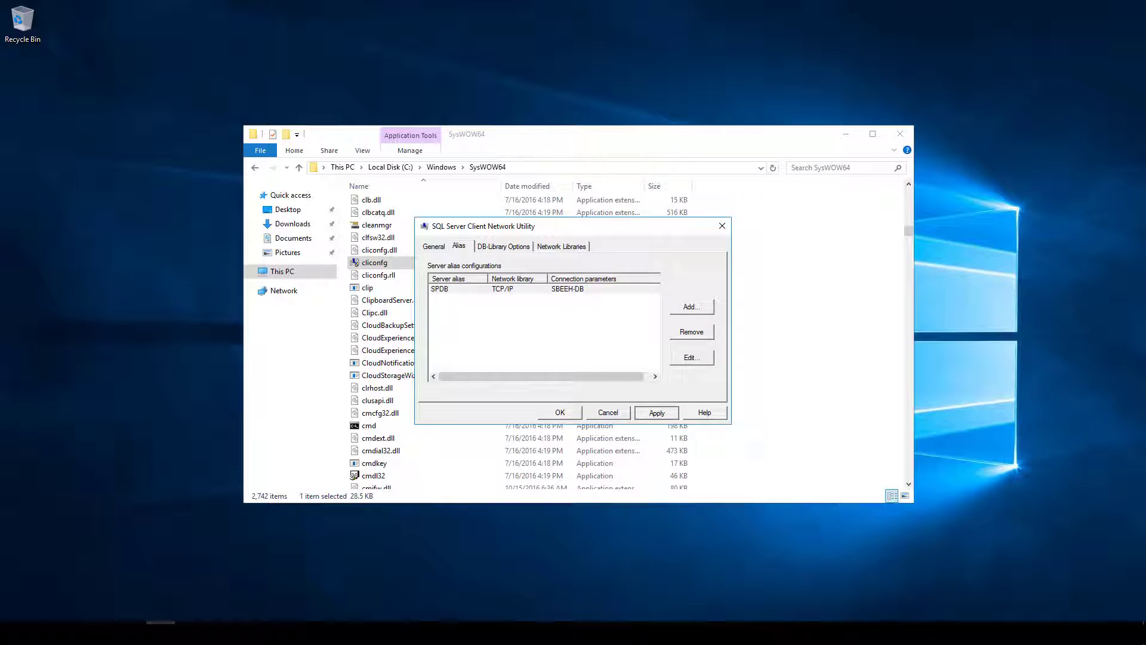
pyautogui.press('Return')
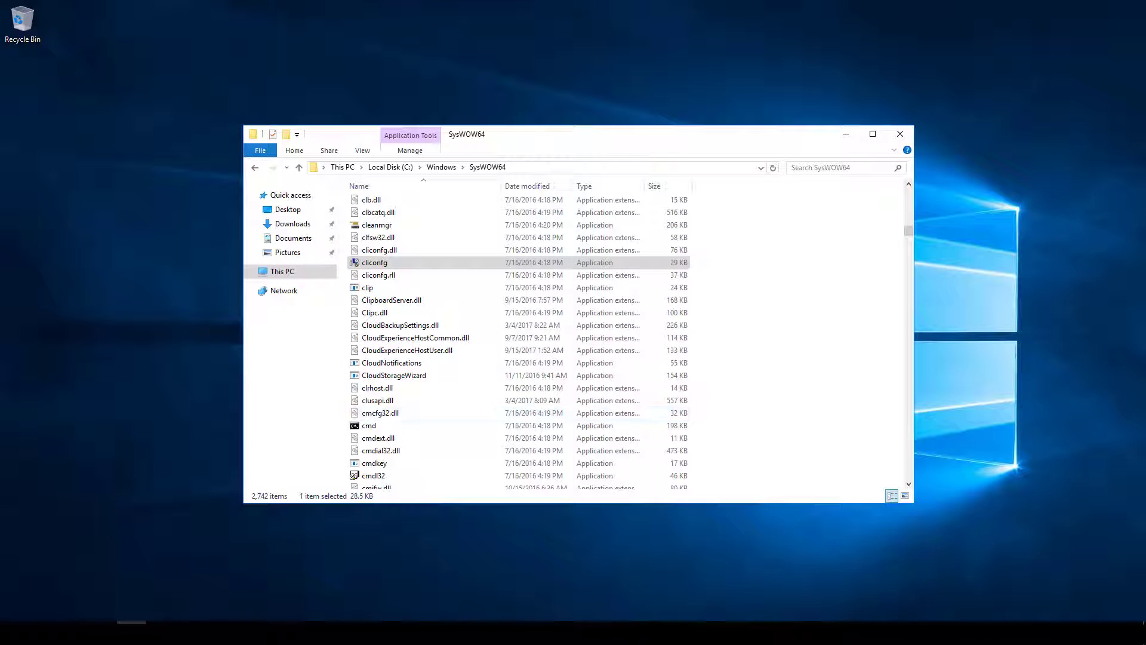
pyautogui.click(900, 133)
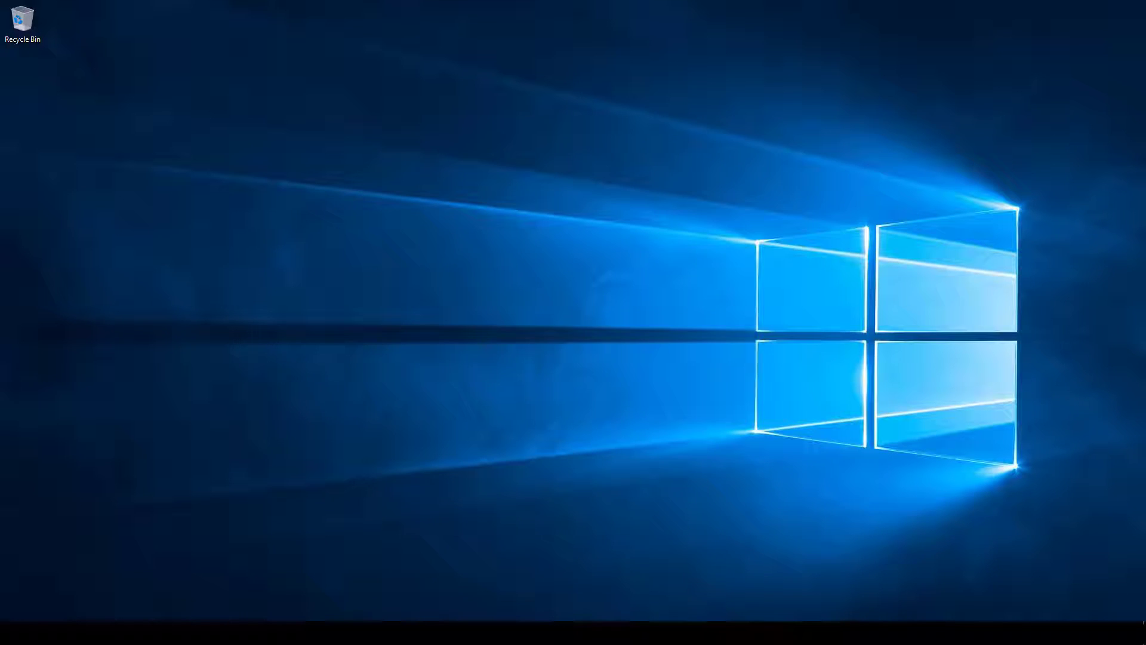
pyautogui.rightClick(14, 633)
pyautogui.click(28, 585)
pyautogui.moveTo(573, 2)
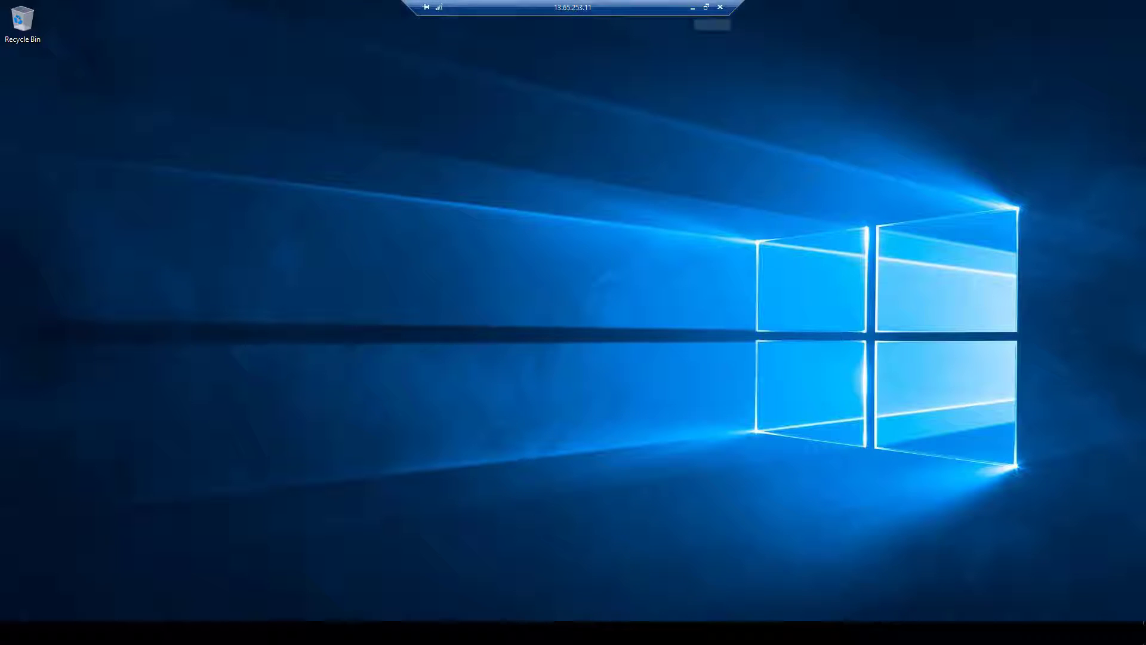
pyautogui.click(692, 7)
# Mount the SharePoint Server 2016 disc image from the Downloads folder.
pyautogui.press('super+e')
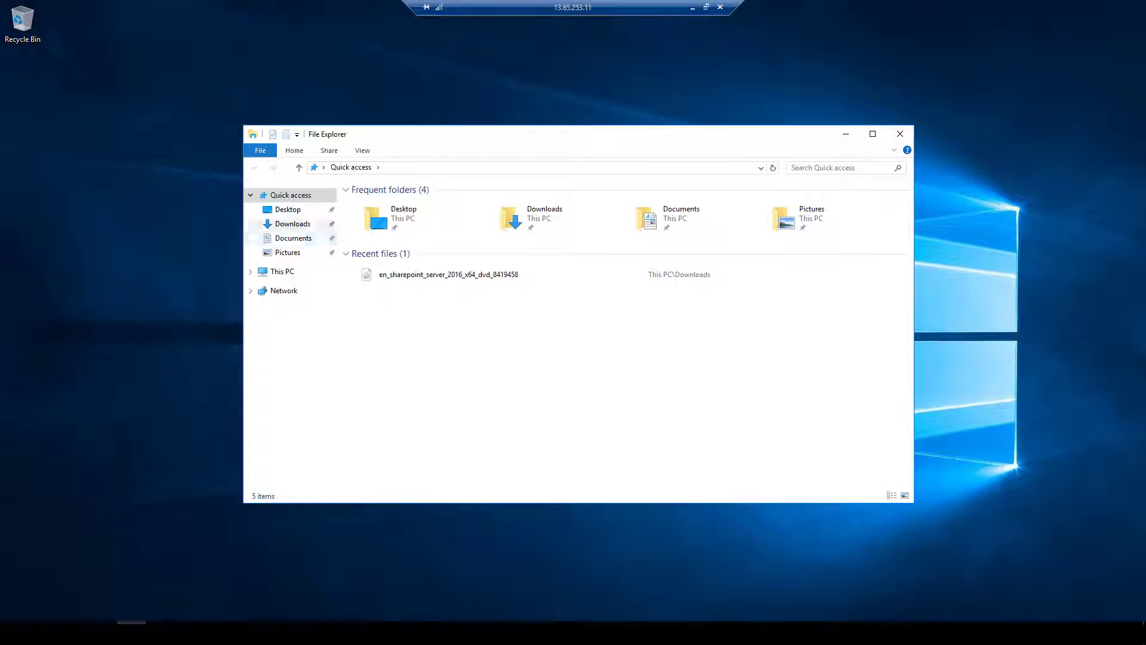
pyautogui.click(292, 224)
pyautogui.rightClick(418, 203)
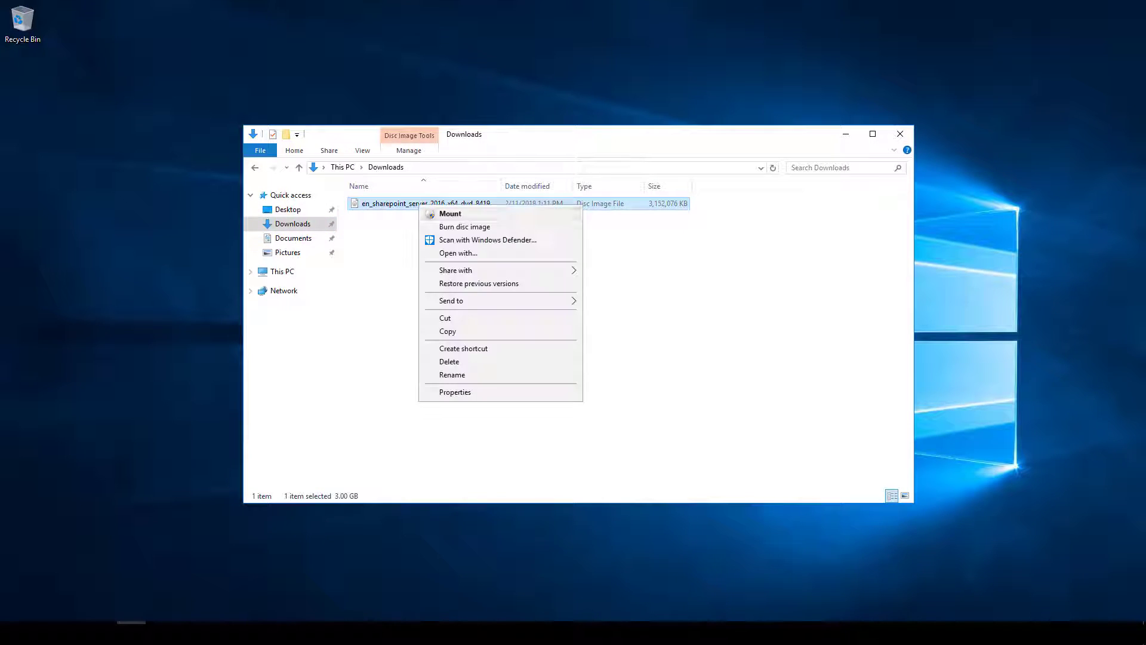
pyautogui.click(448, 213)
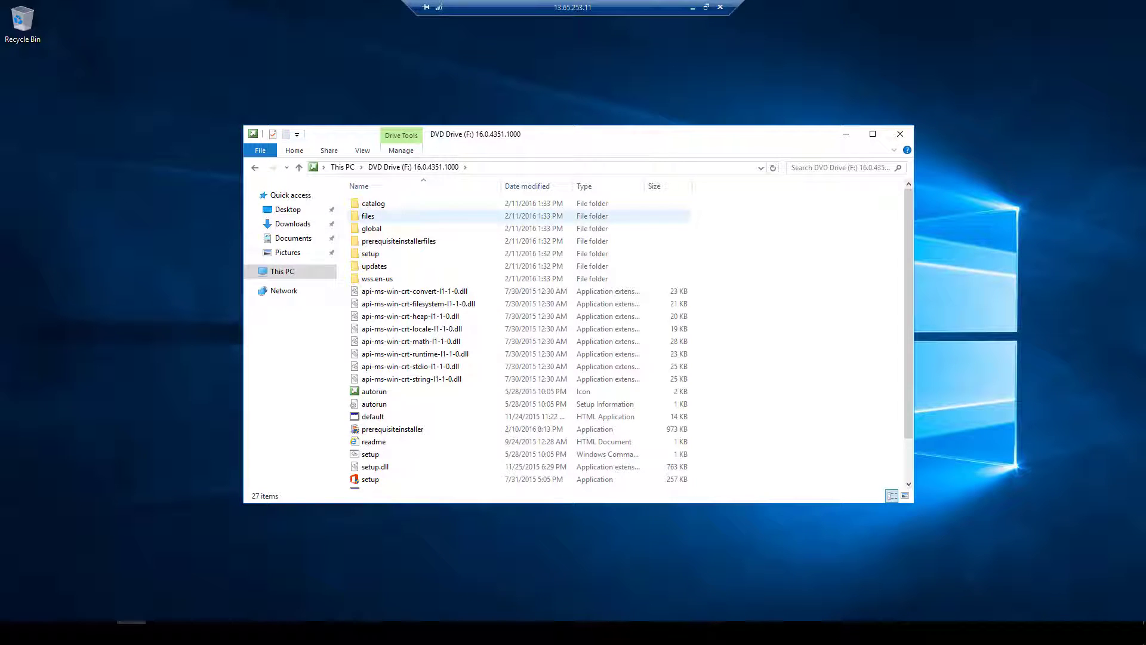
# Copy all files on the mounted DVD drive (F:), and create and open a folder named SharePoint2016DVD in Downloads.
pyautogui.click(412, 378)
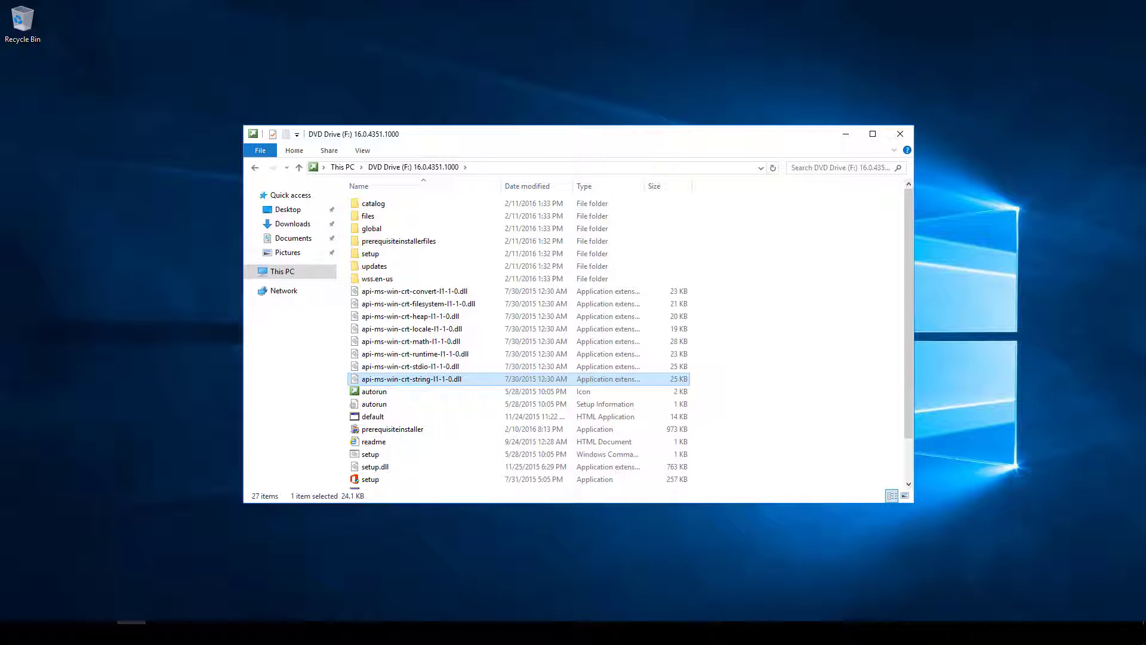
pyautogui.hotkey('ctrl', 'a')
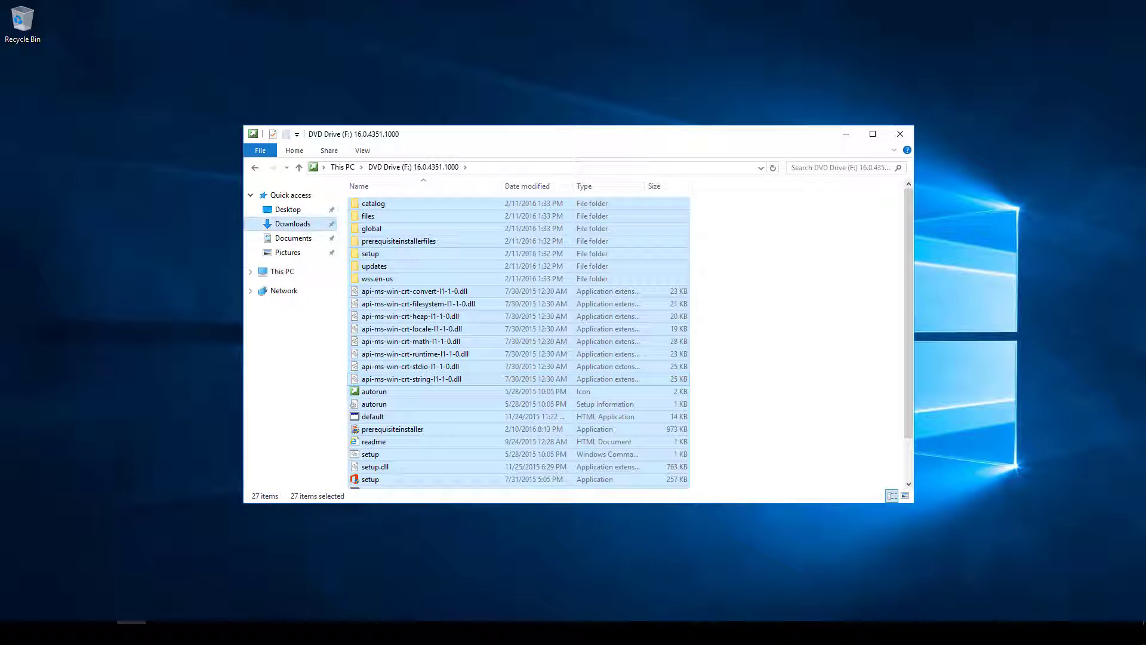
pyautogui.click(292, 223)
pyautogui.rightClick(461, 254)
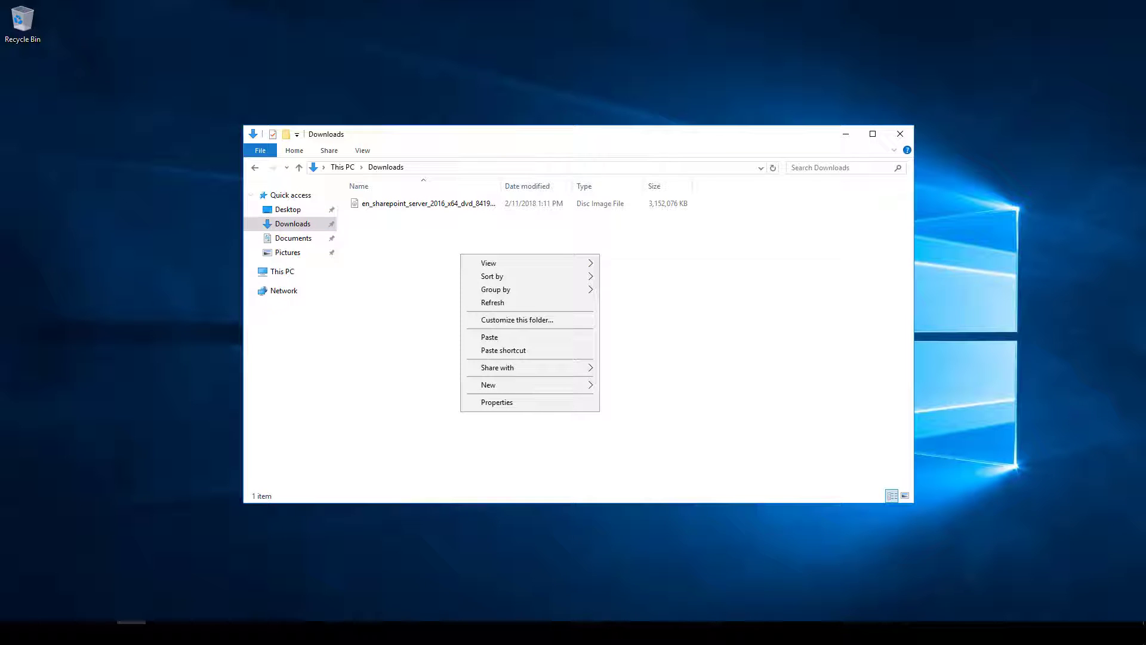
pyautogui.click(286, 134)
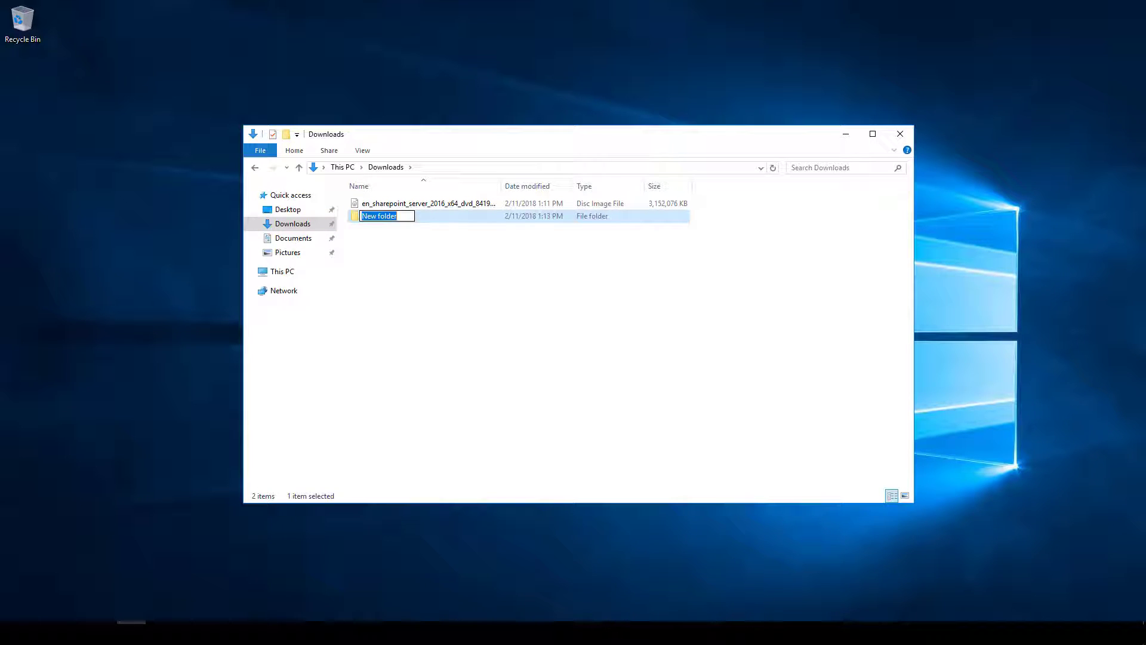
pyautogui.write('SharePoint2016DVD')
pyautogui.press('Return')
pyautogui.press('Return')
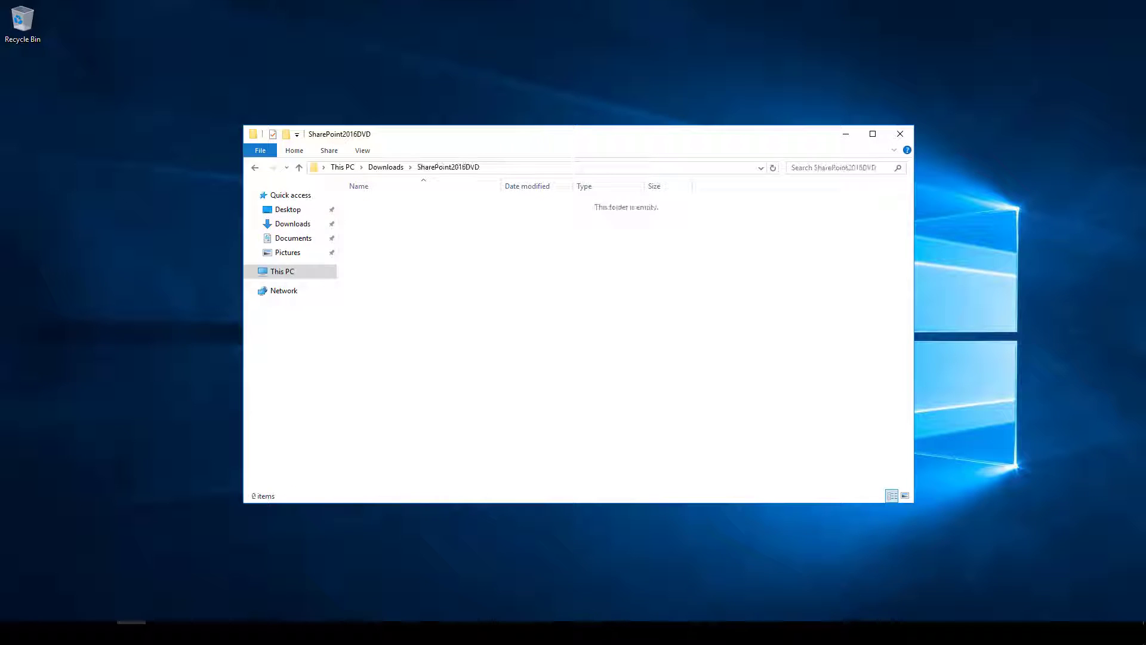
# Paste the DVD files into the SharePoint2016DVD folder, expand the copy details and move the progress window off the file list.
pyautogui.press('super+e')
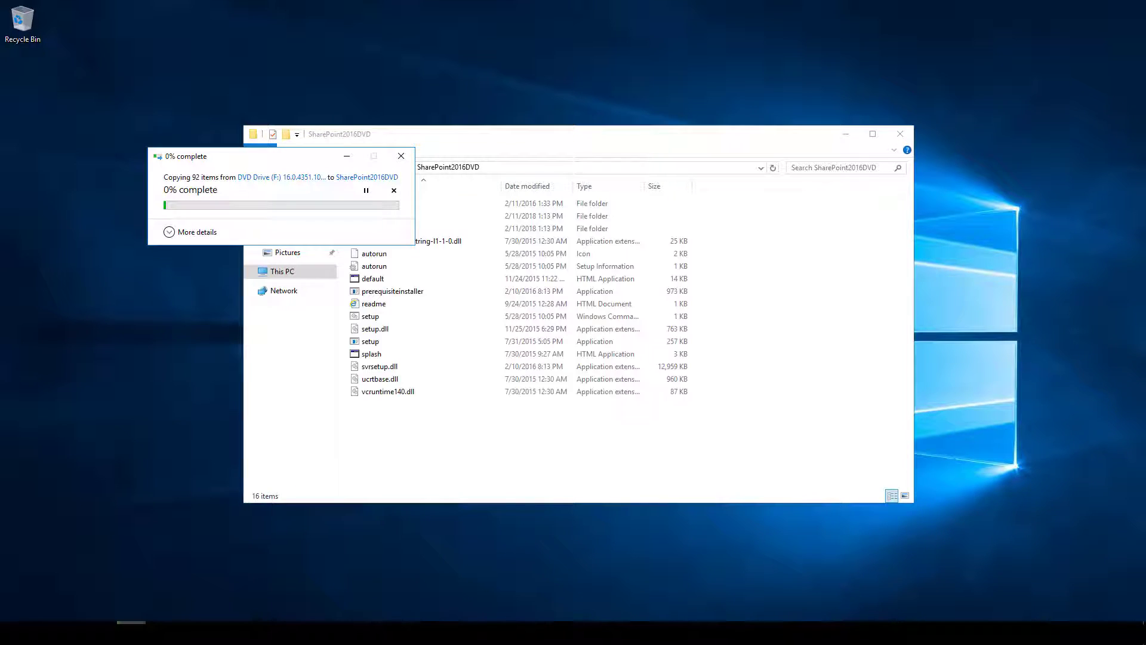
pyautogui.press('Return')
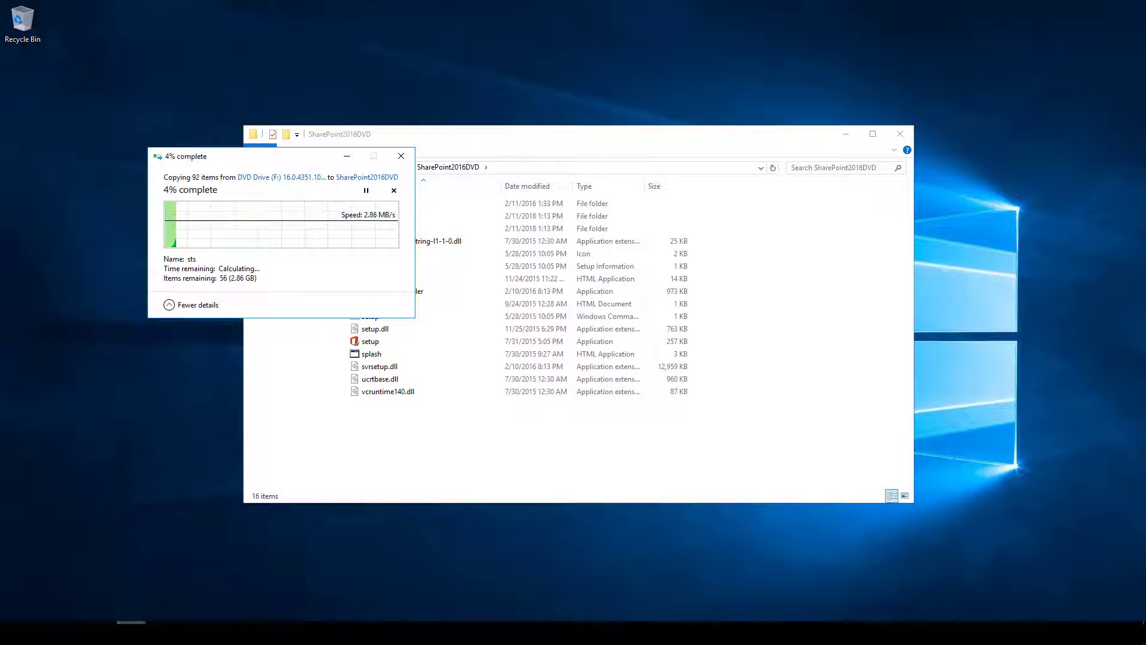
pyautogui.moveTo(269, 156); pyautogui.dragTo(936, 63)
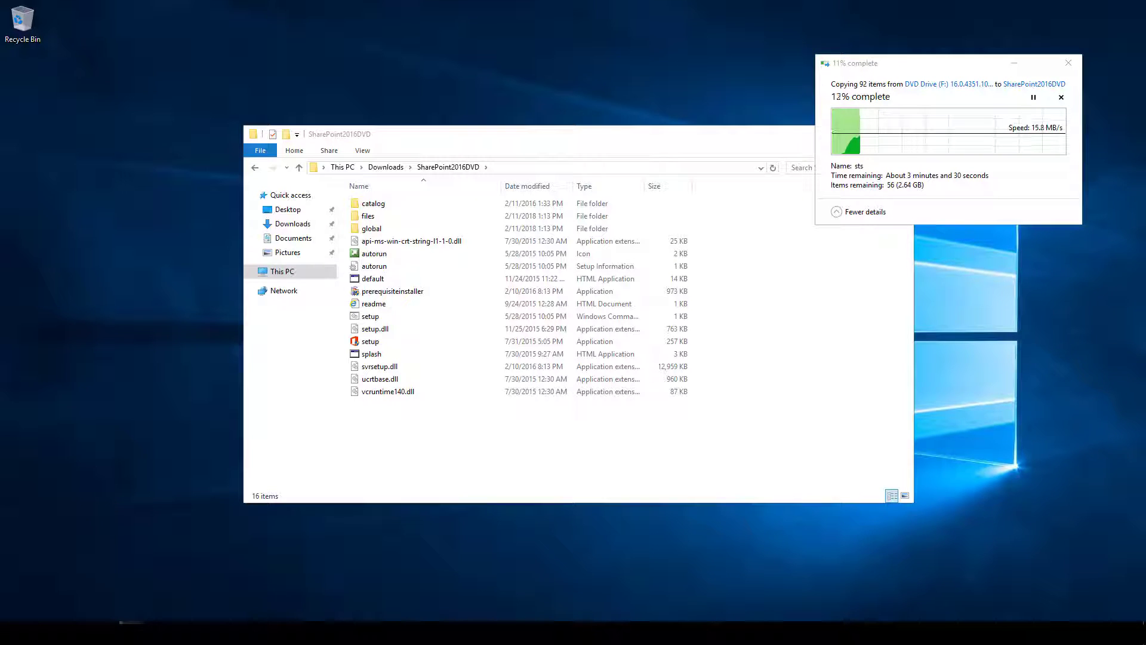
pyautogui.moveTo(573, 3)
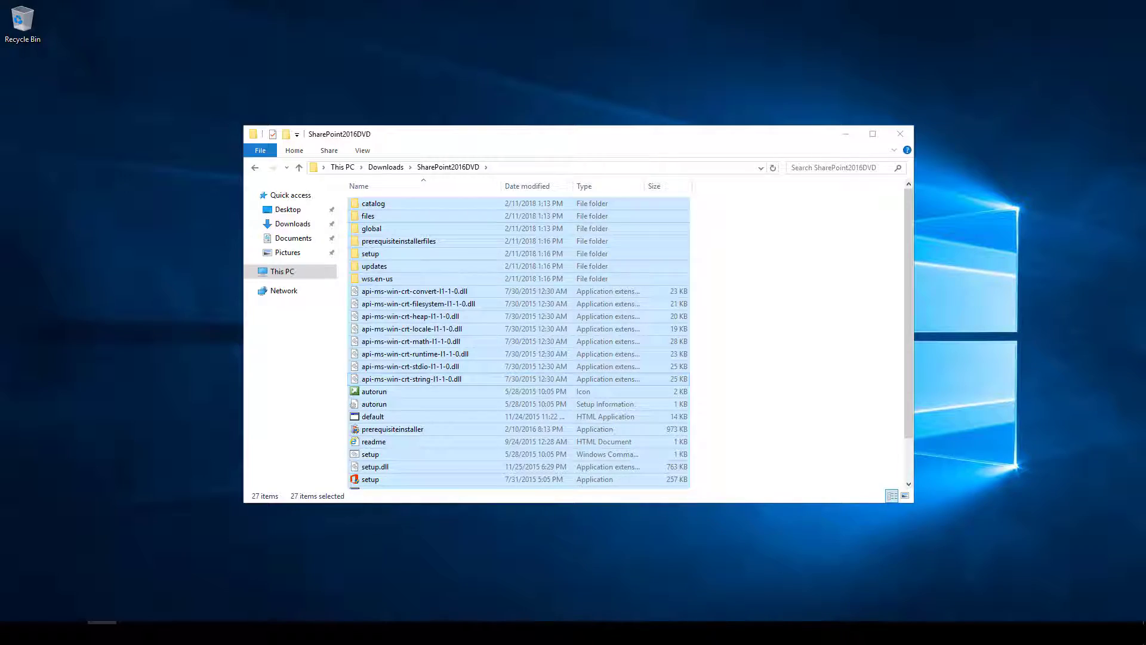
# Deselect the copied files and open the updates folder inside SharePoint2016DVD.
pyautogui.click(740, 284)
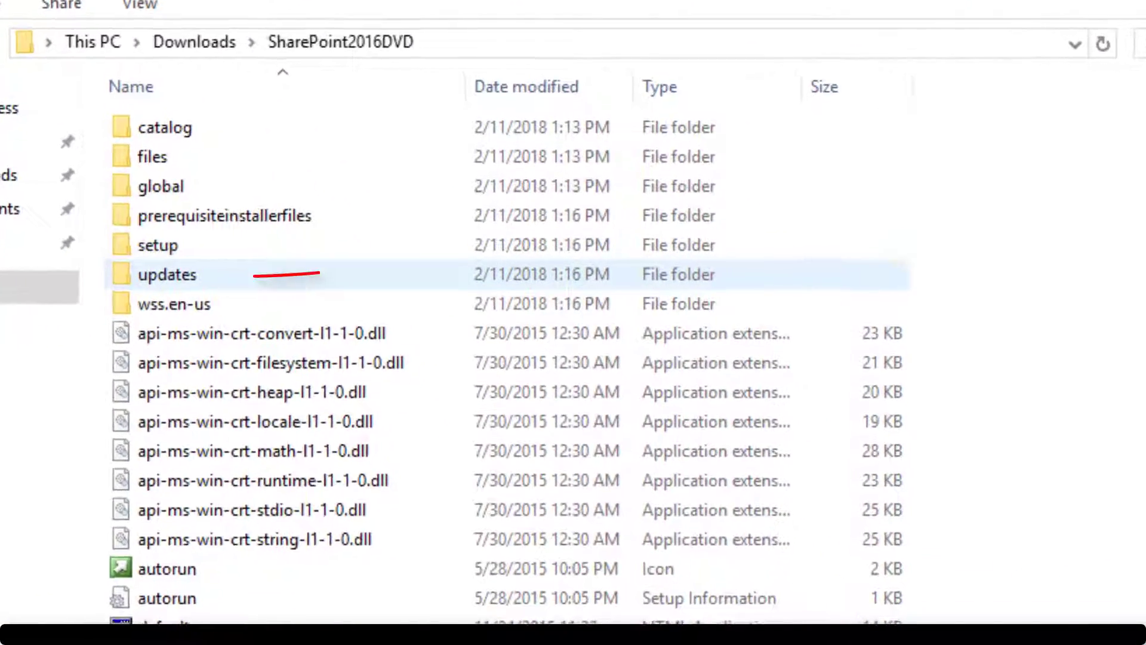
pyautogui.click(164, 274)
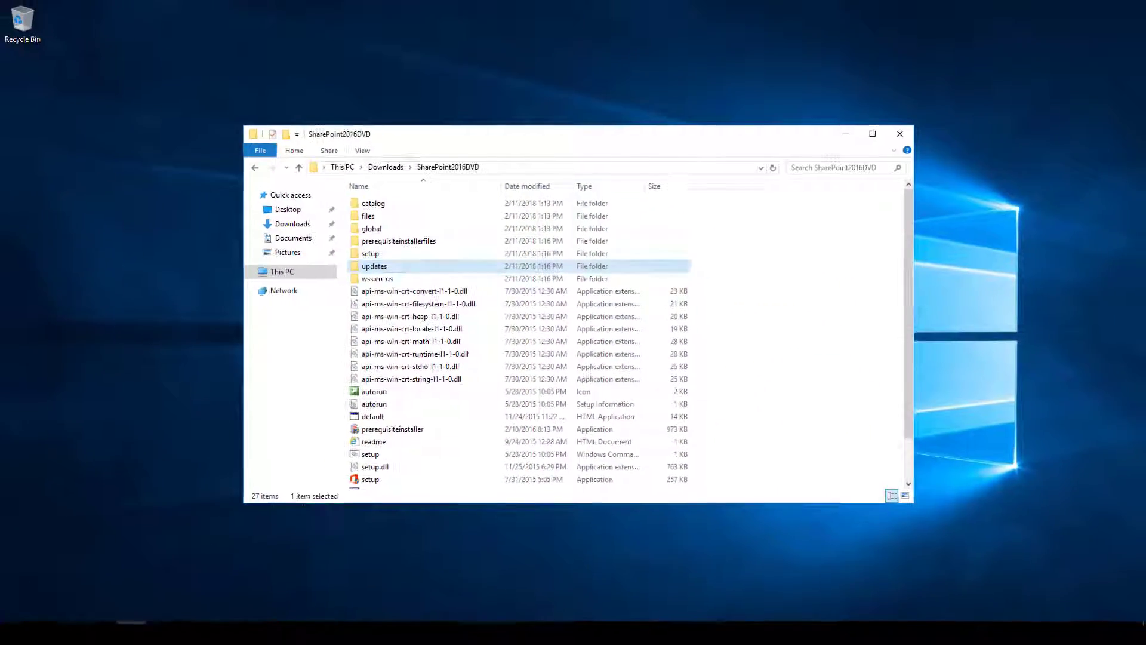
pyautogui.doubleClick(367, 266)
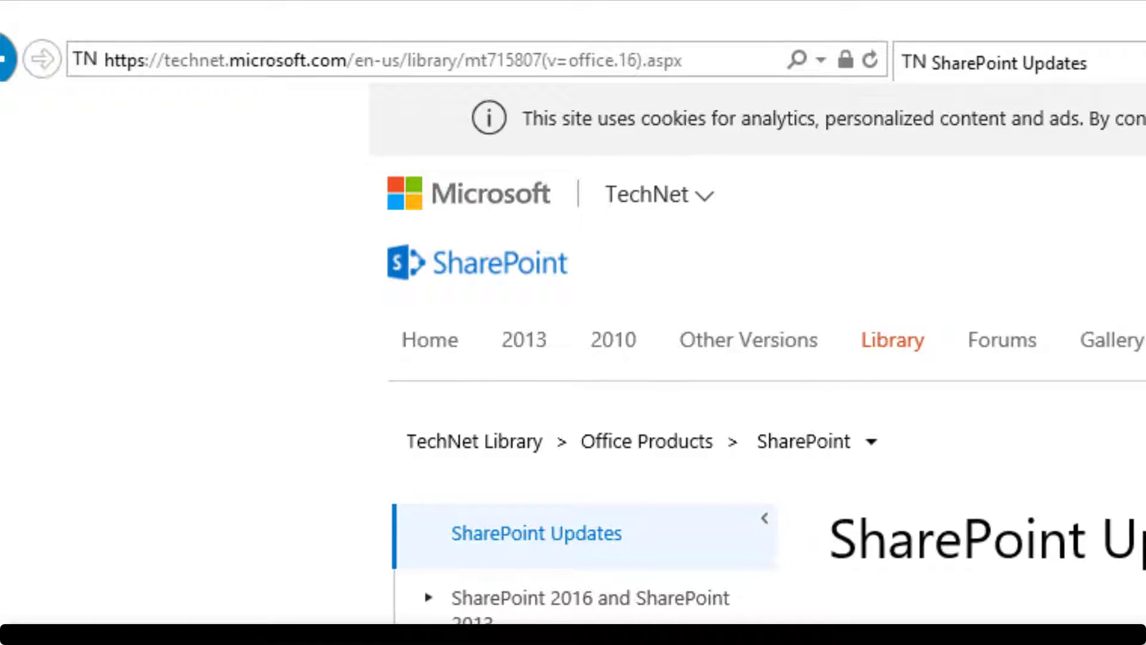
# Open the January 2018 SharePoint Server 2016 updates KB 4011642 and KB 4011645 from the TechNet updates list in new tabs.
pyautogui.scroll(-8, 572, 358)
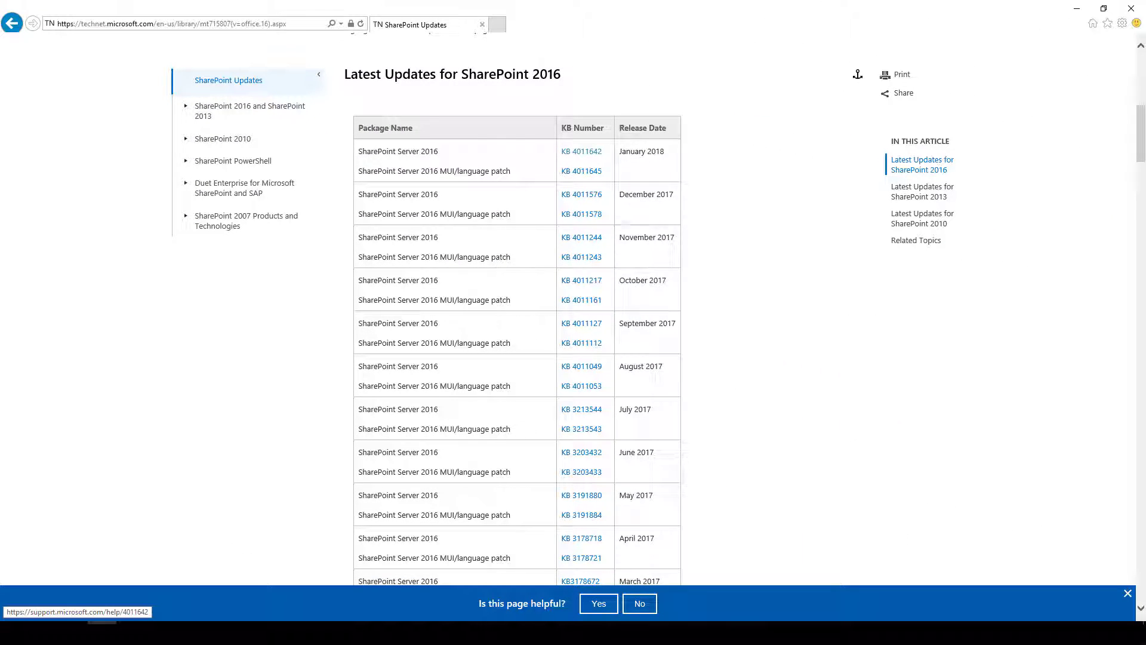
pyautogui.rightClick(582, 151)
pyautogui.click(620, 168)
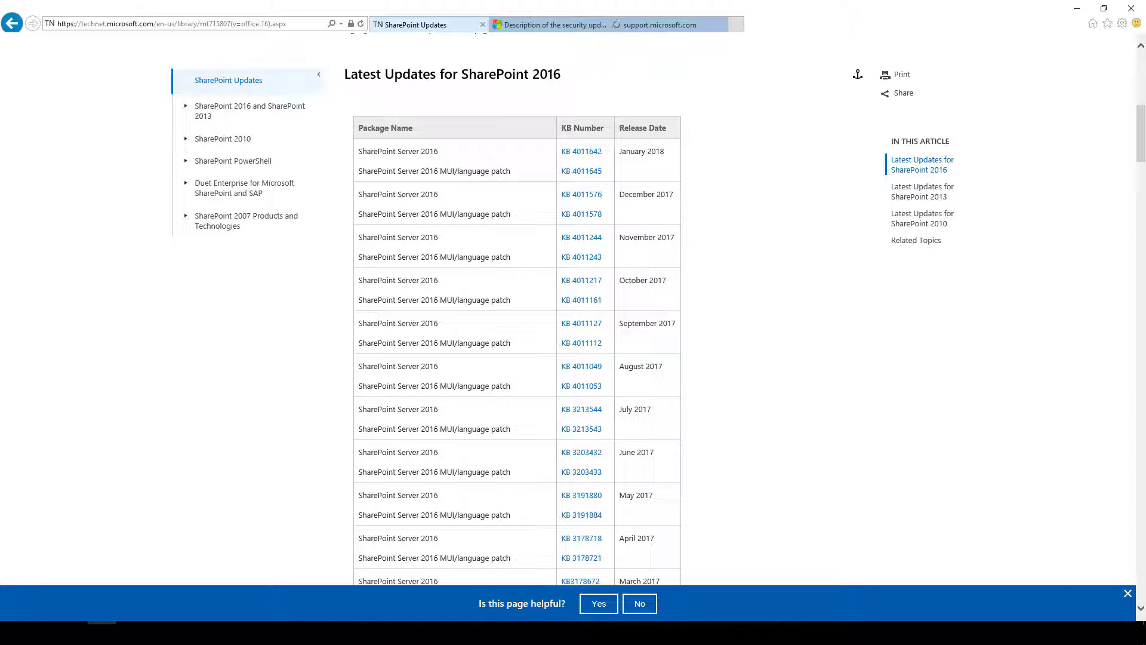
# Open the Download Center pages for updates KB4011642 and KB4011645 from their Microsoft Support articles.
pyautogui.click(552, 25)
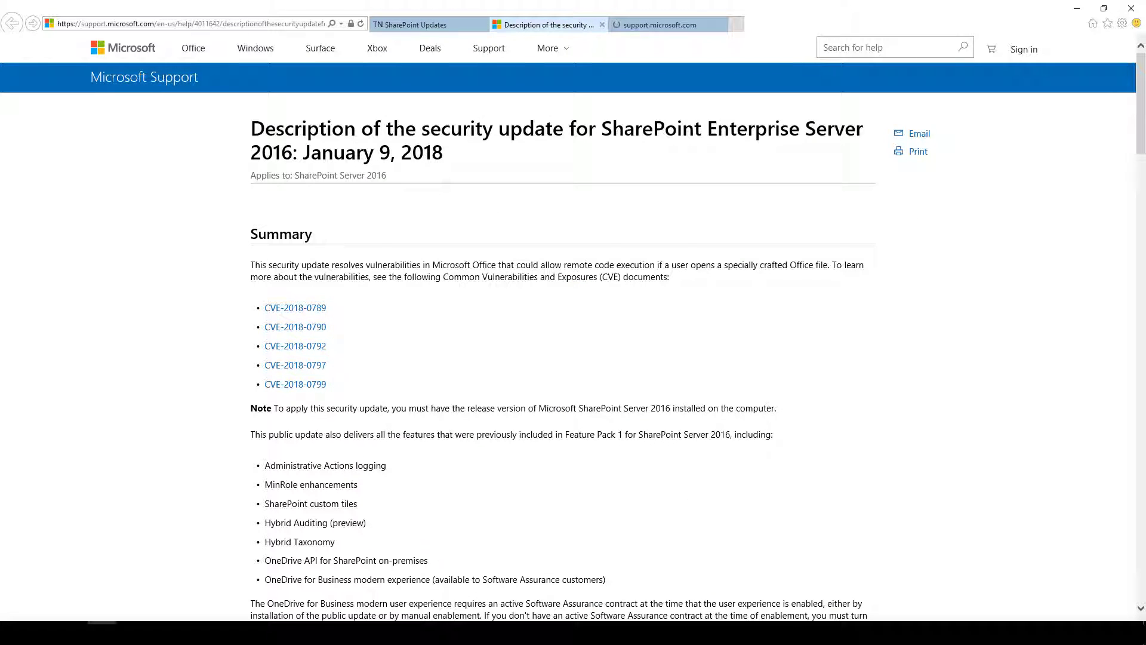
pyautogui.scroll(-9, 568, 328)
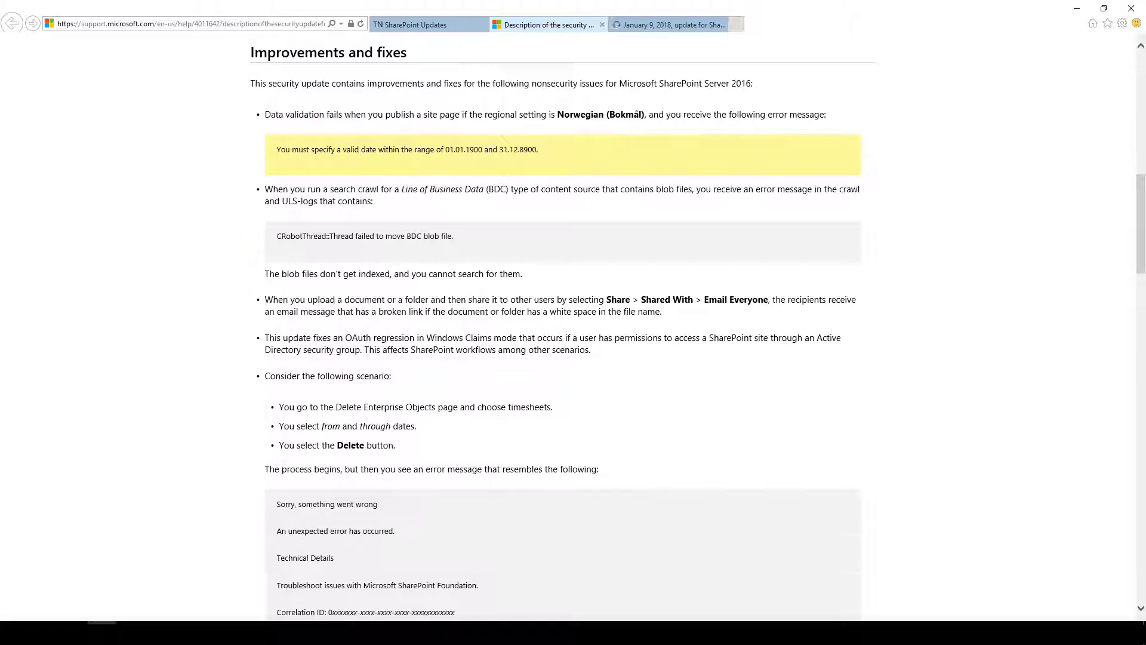
pyautogui.scroll(-15, 568, 329)
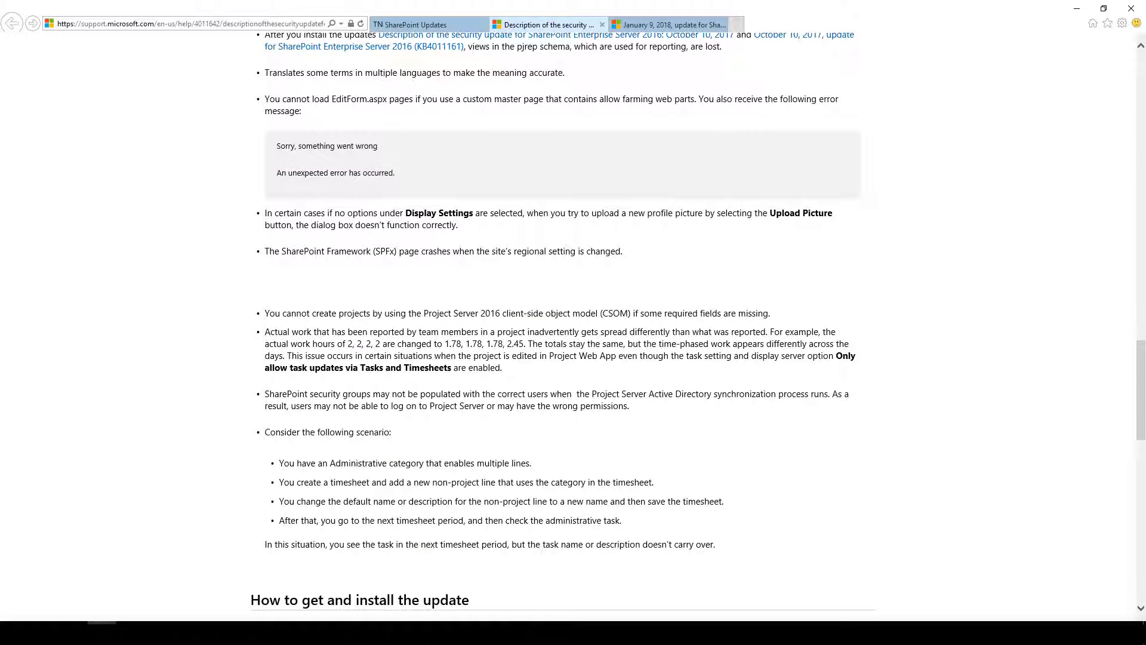
pyautogui.scroll(-6, 568, 328)
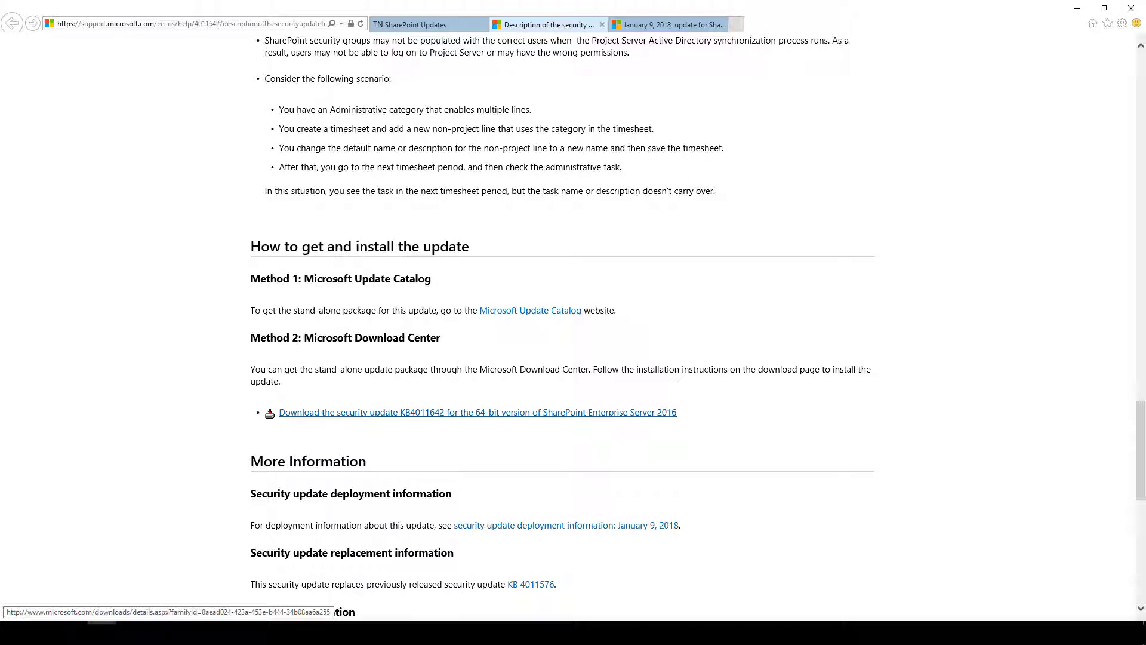
pyautogui.click(477, 412)
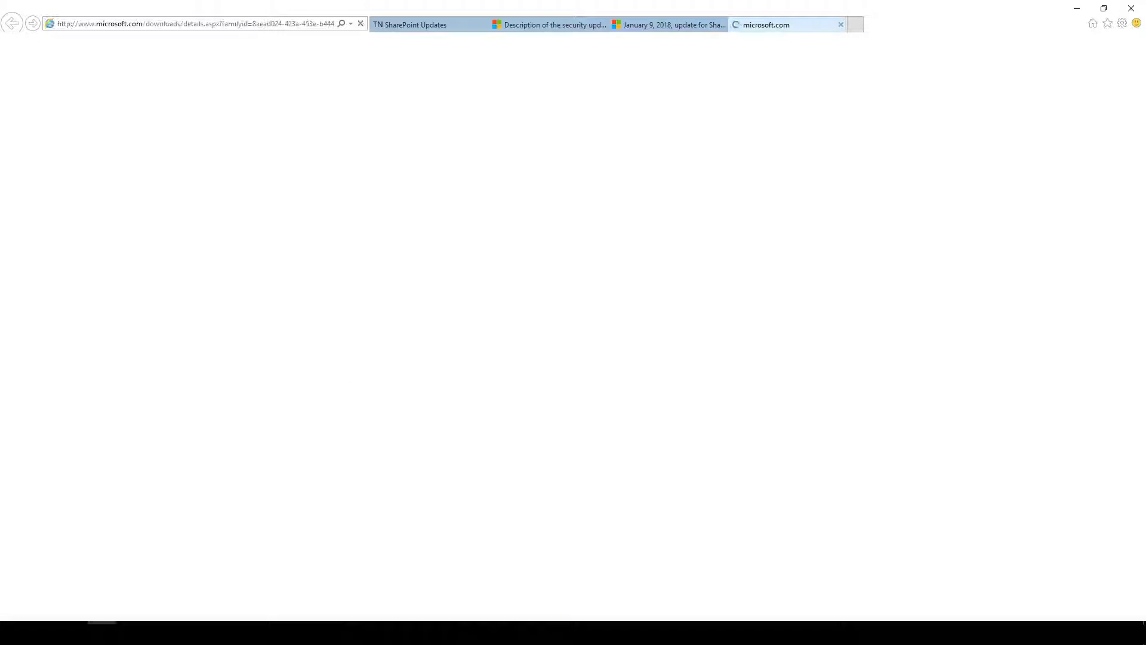
pyautogui.click(668, 24)
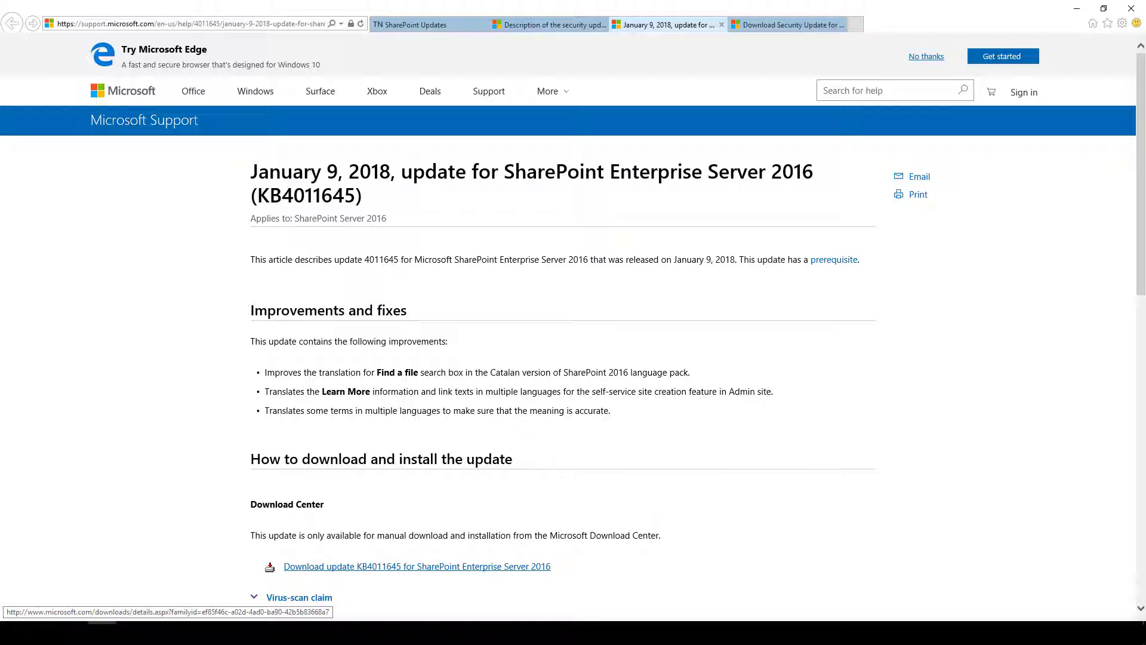
pyautogui.click(417, 565)
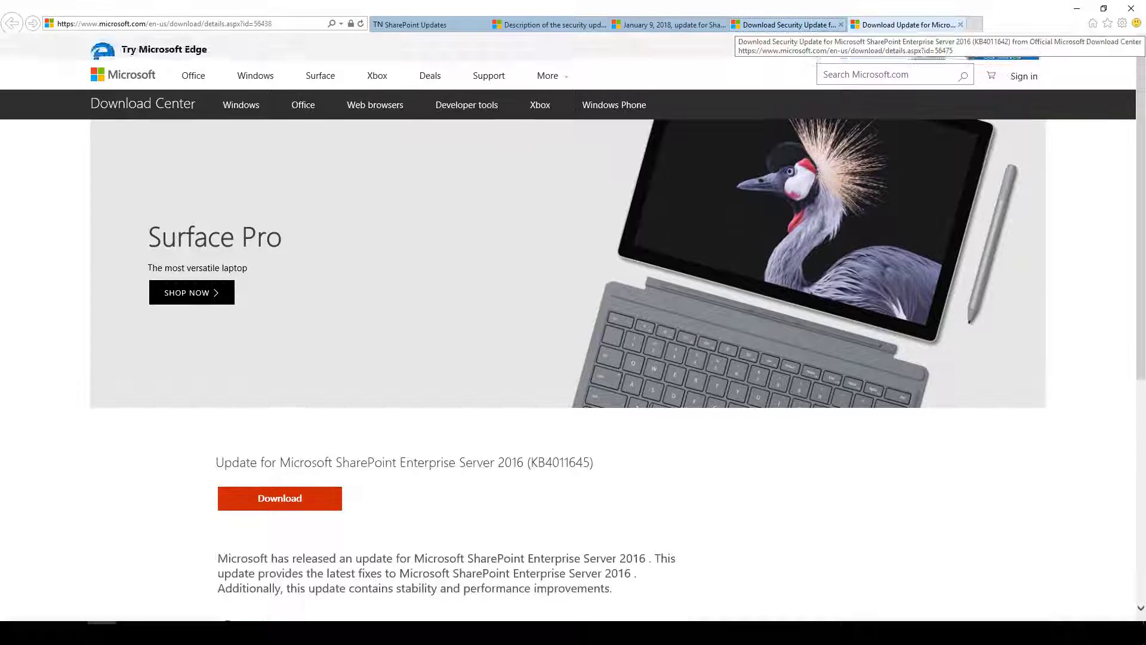
# Download security update KB4011642 from its Download Center page and save the file in the Downloads folder.
pyautogui.click(788, 25)
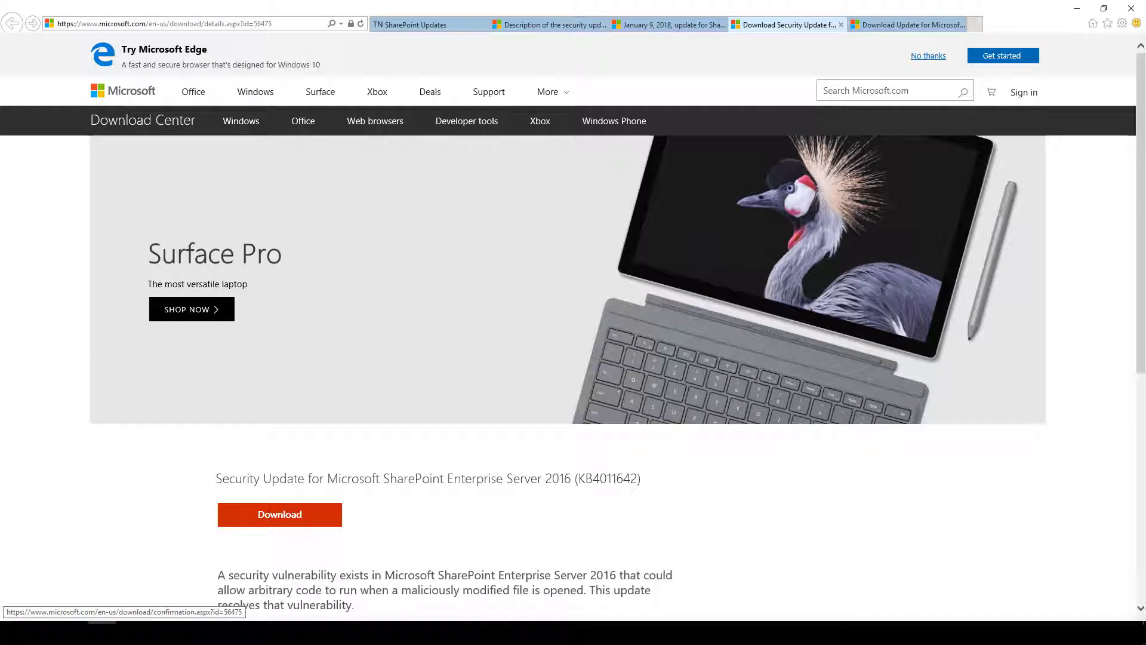
pyautogui.click(279, 515)
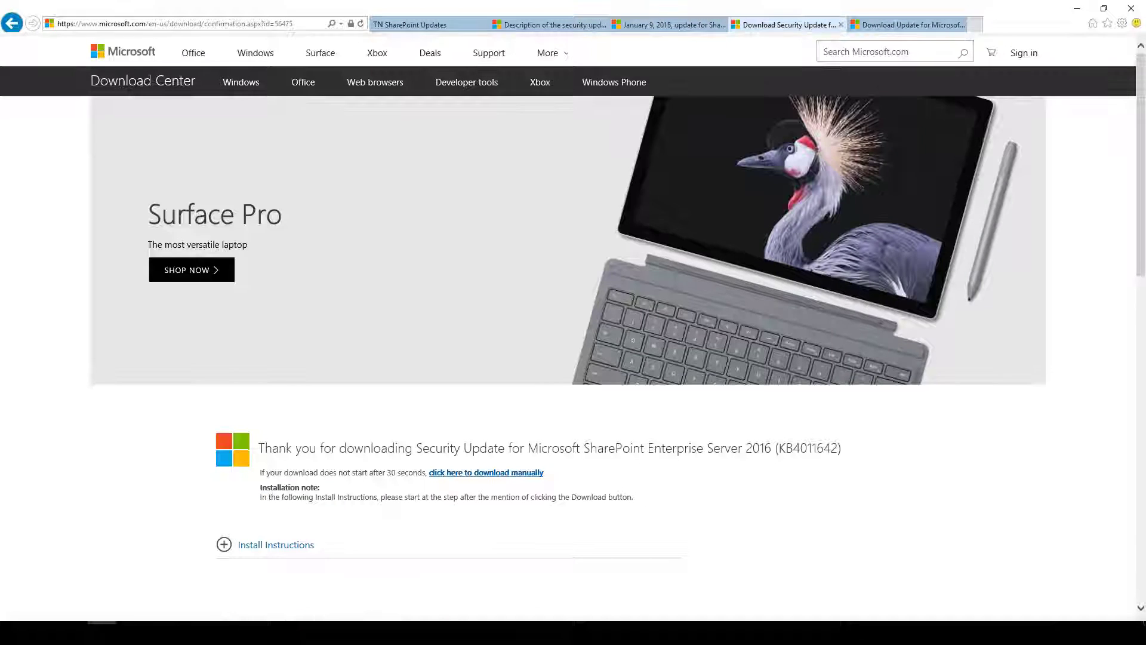
pyautogui.click(786, 607)
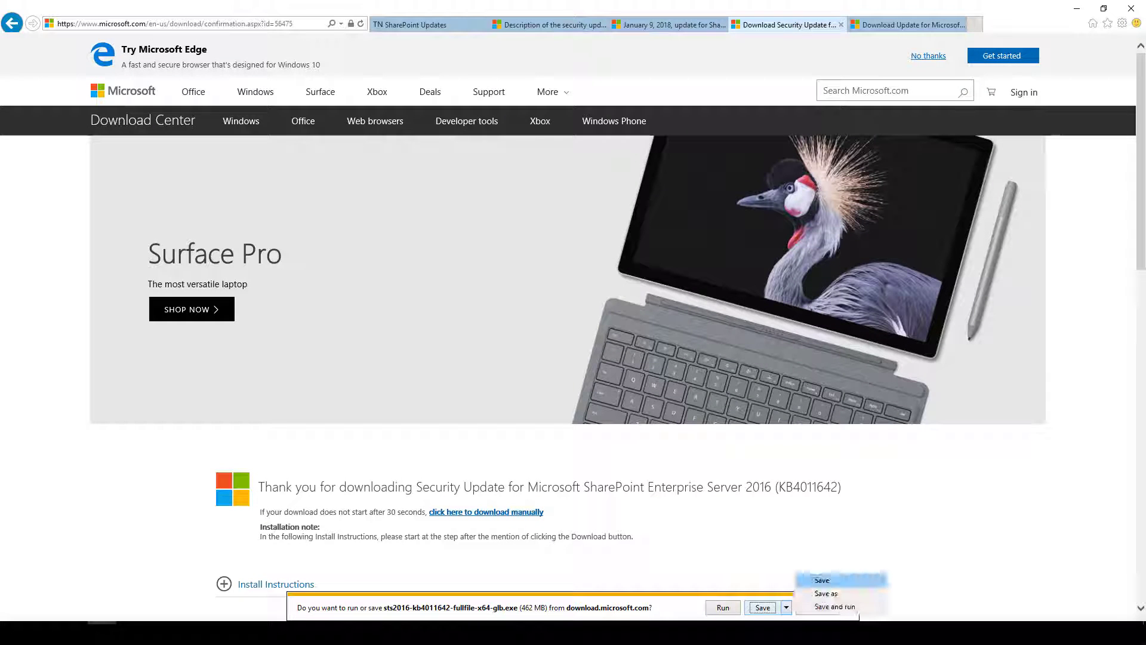
pyautogui.click(826, 593)
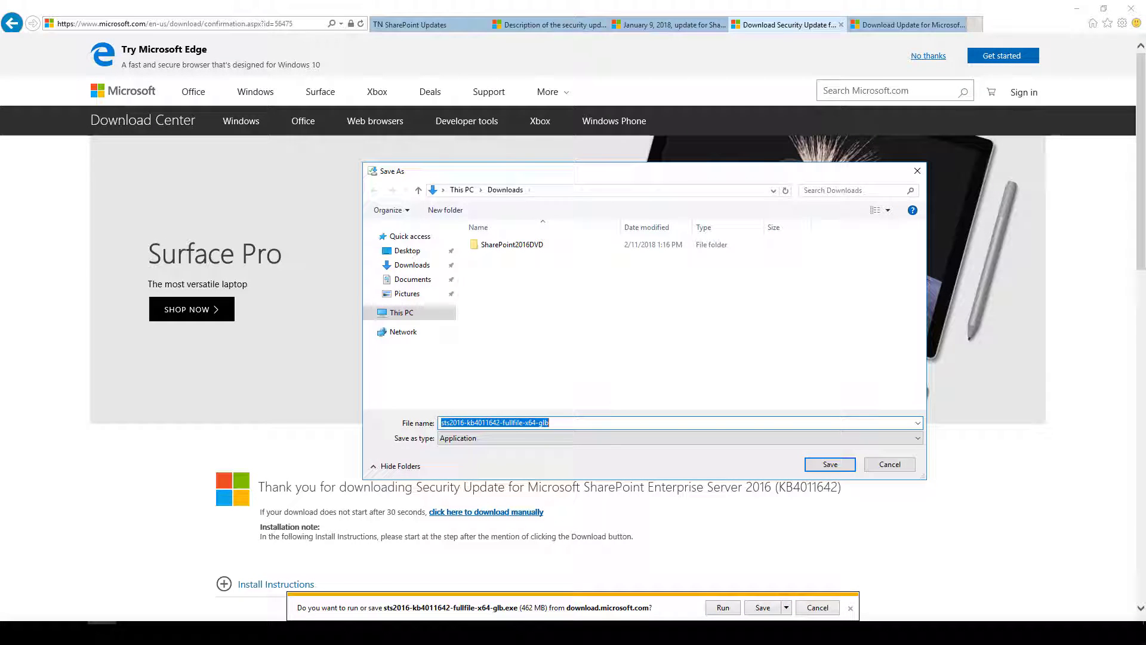
pyautogui.click(830, 464)
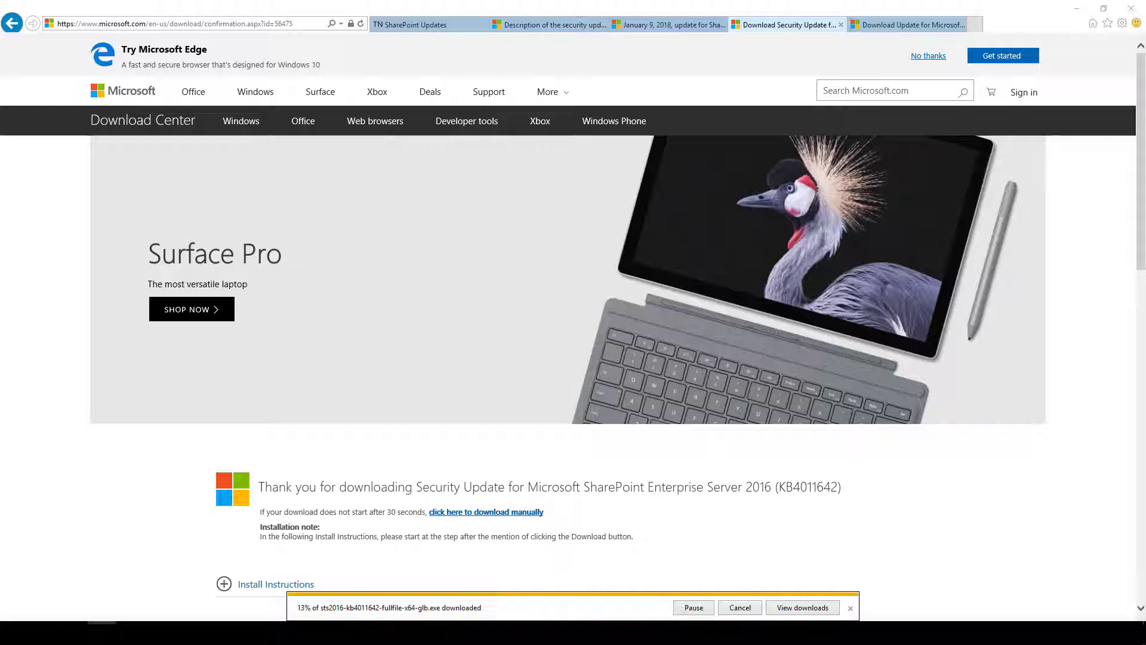
# Download update KB4011645 from its Download Center page and save the file in the Downloads folder.
pyautogui.hotkey('ctrl', 'Tab')
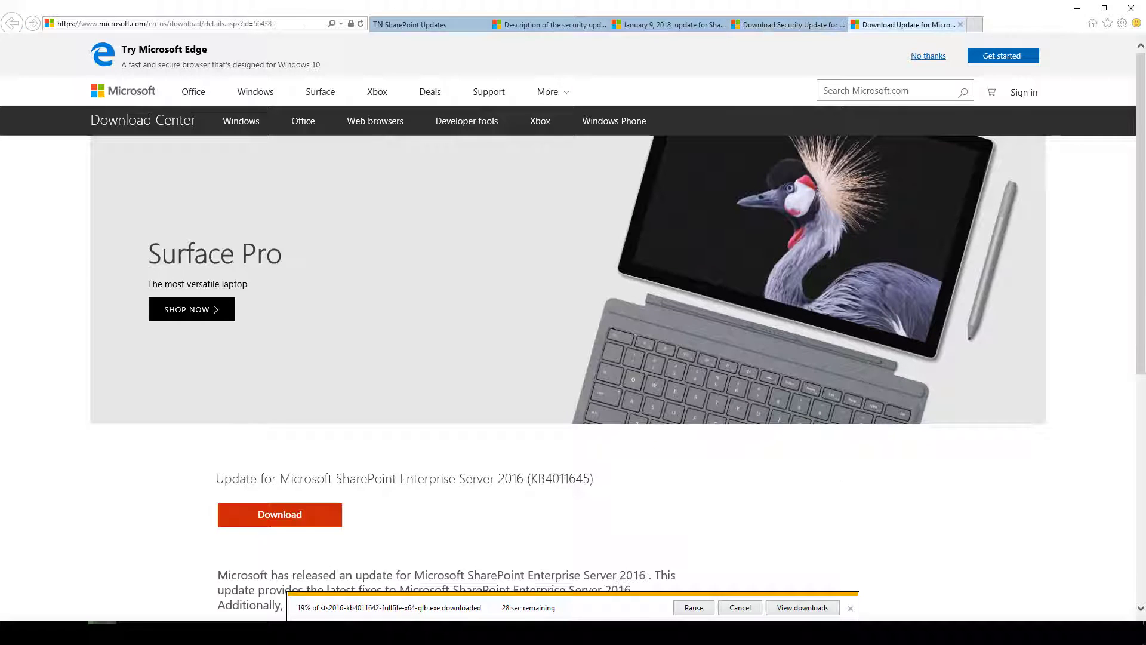
pyautogui.click(221, 522)
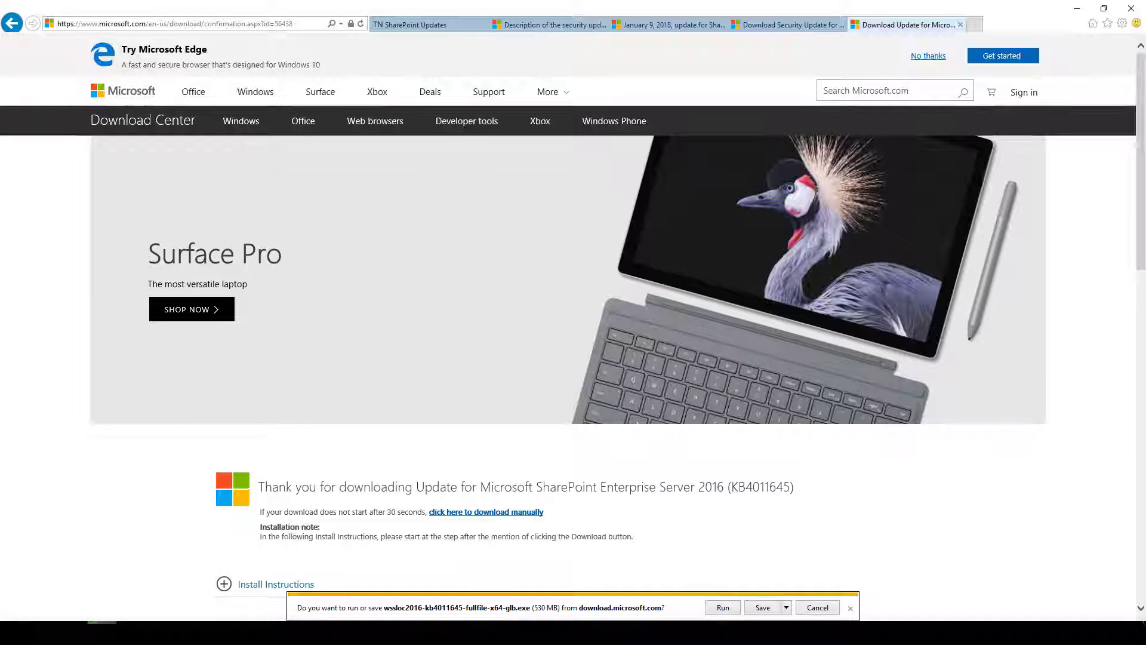
pyautogui.click(786, 607)
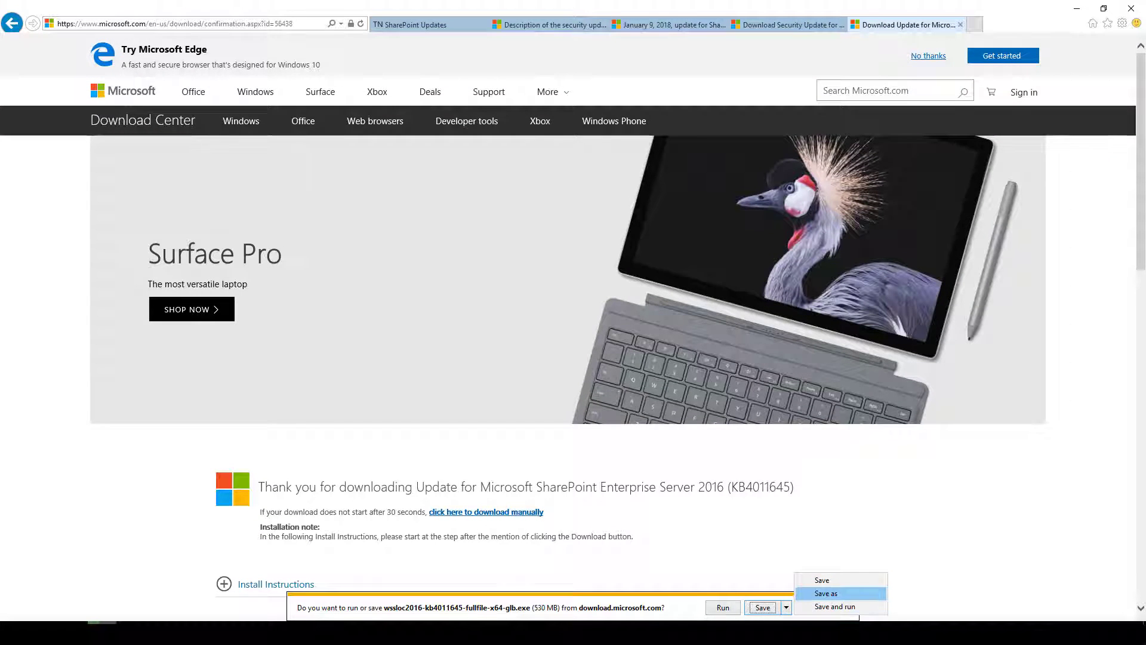
pyautogui.click(817, 592)
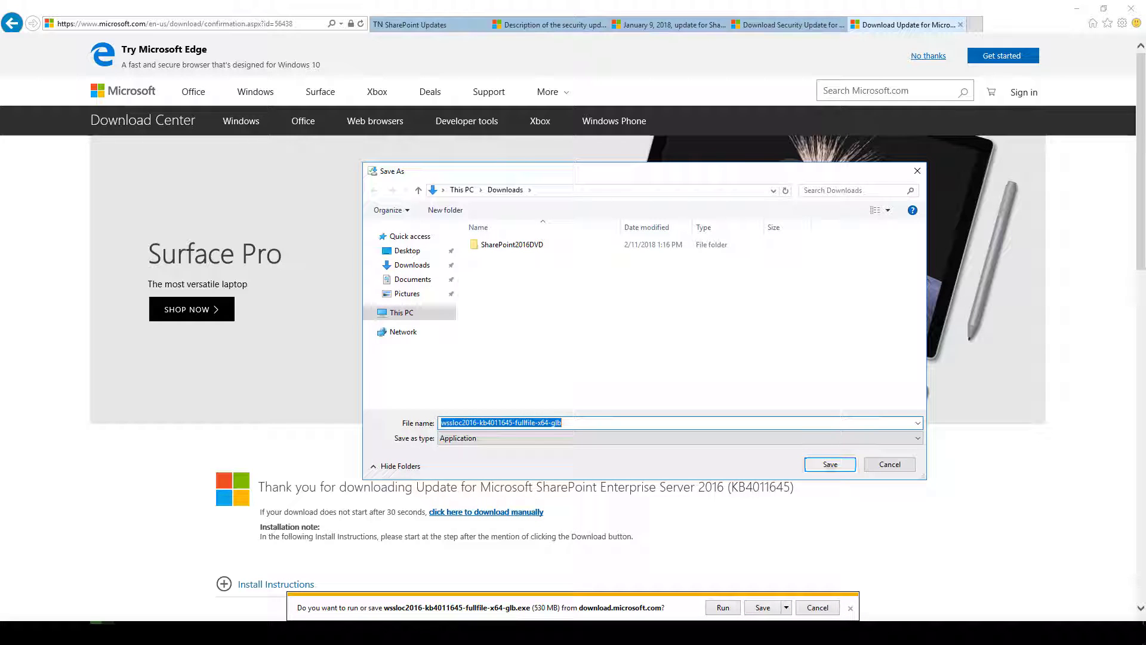
pyautogui.click(831, 464)
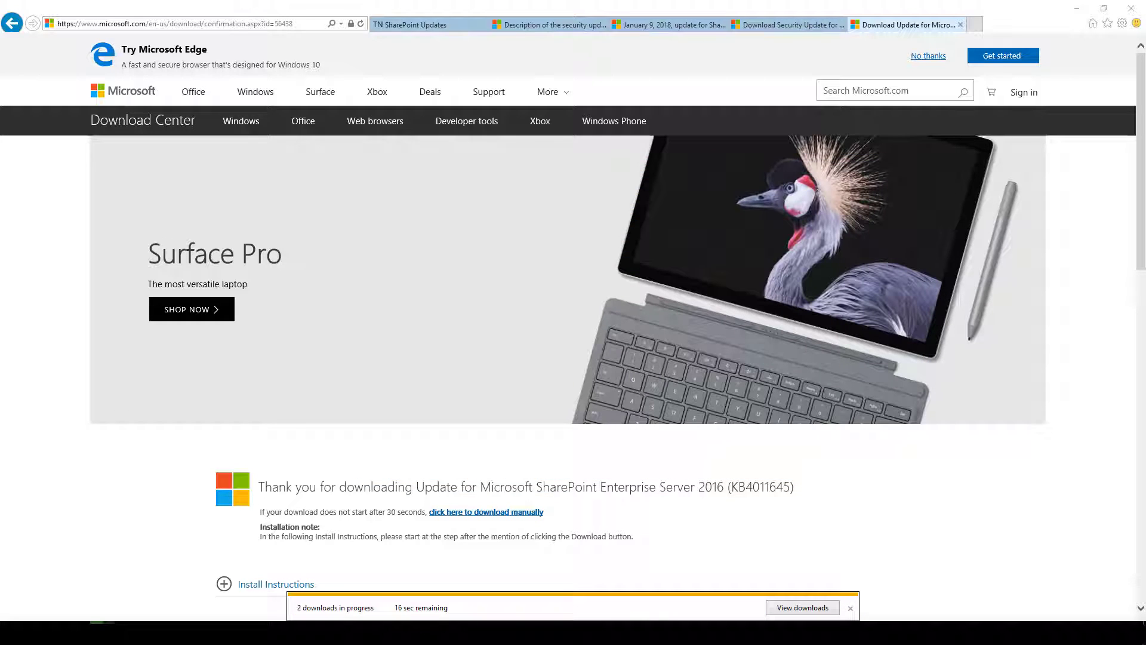
# Check the progress of both update downloads and close the browser with all its tabs.
pyautogui.click(802, 607)
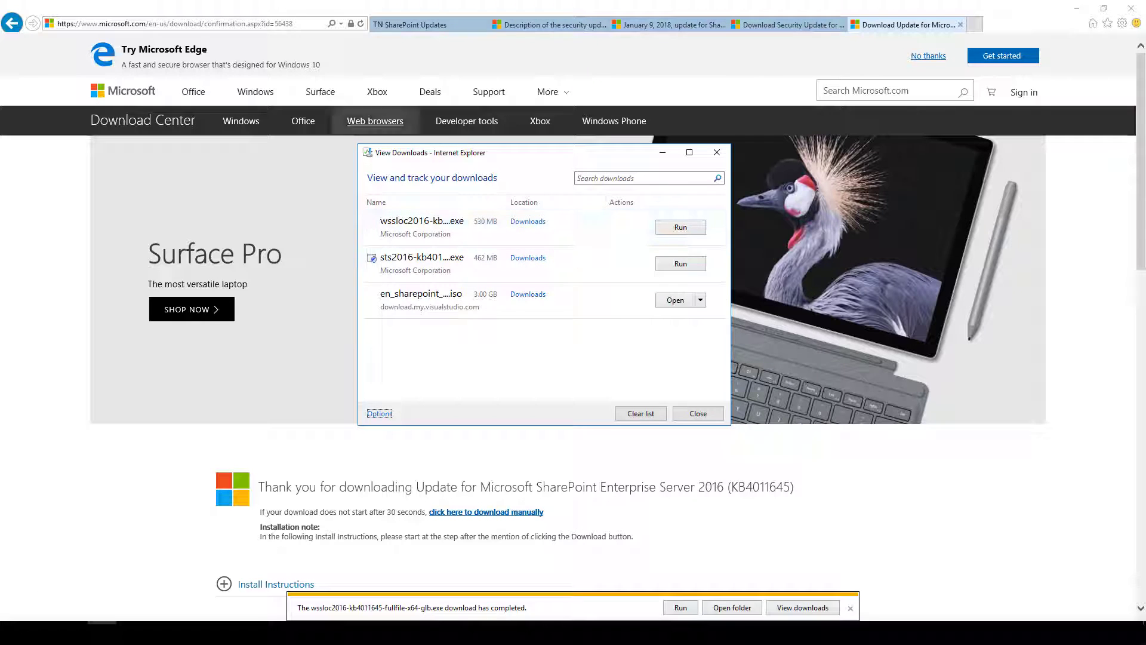
pyautogui.click(698, 413)
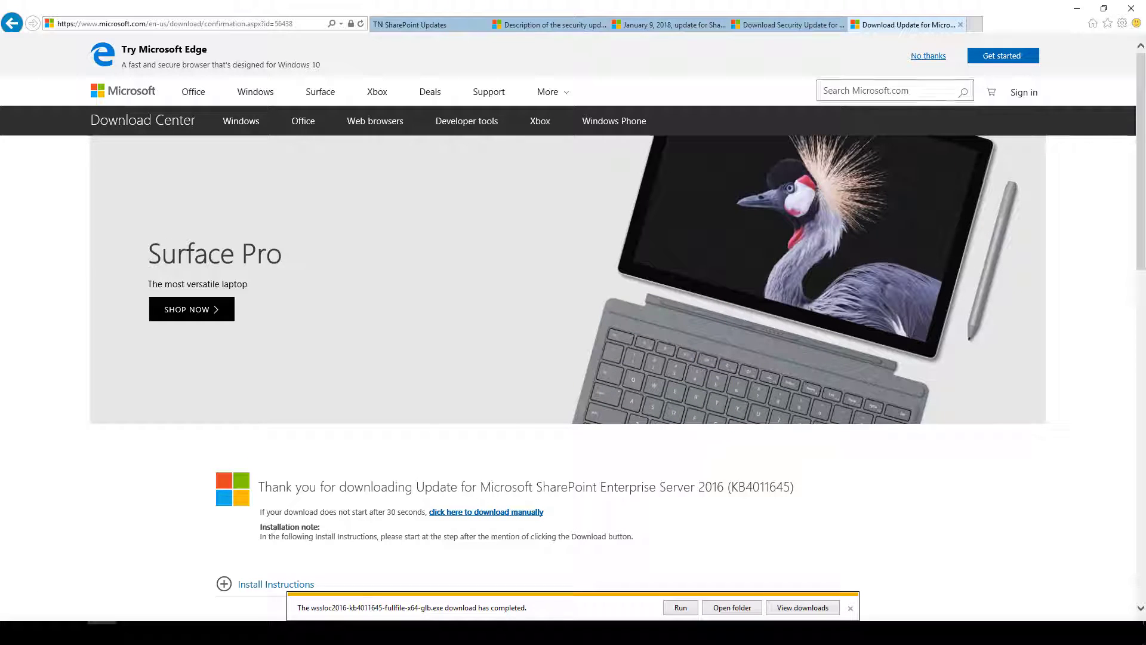
pyautogui.click(1132, 7)
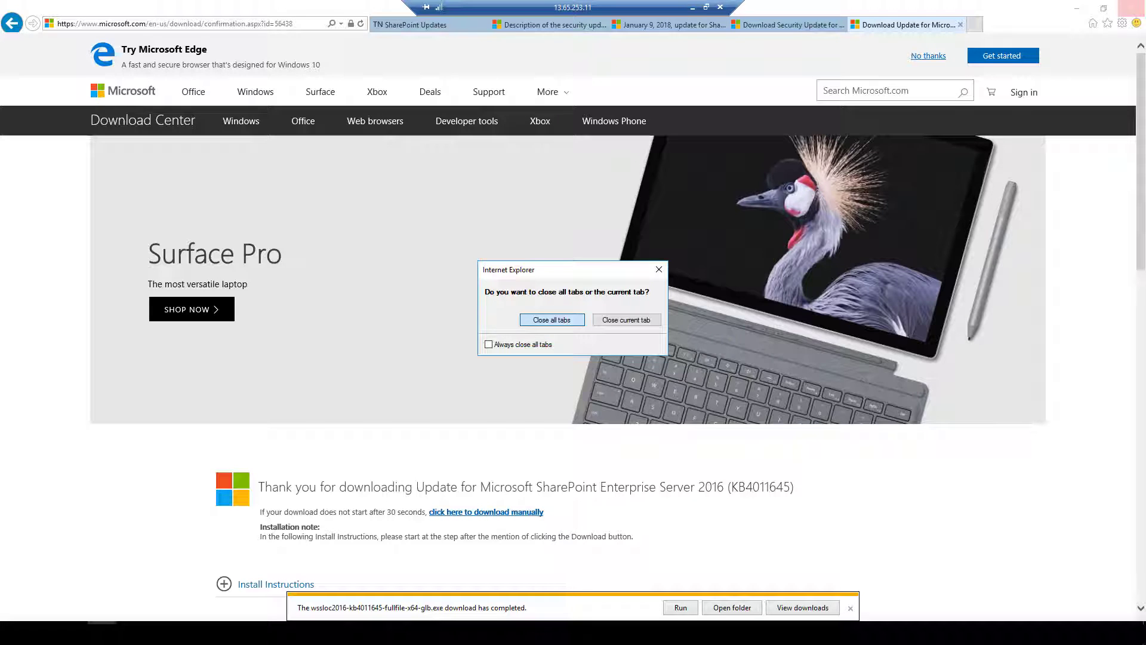
pyautogui.click(552, 319)
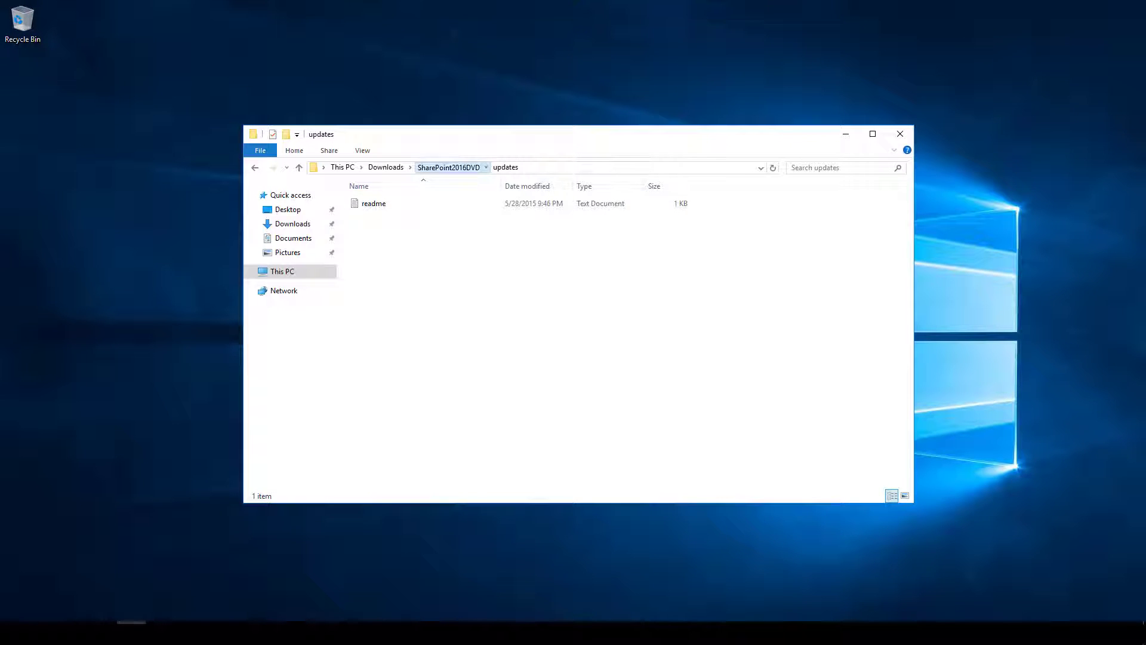
# Return to the Downloads folder and open an administrator Command Prompt, moving its window off the file list.
pyautogui.click(448, 168)
pyautogui.click(385, 167)
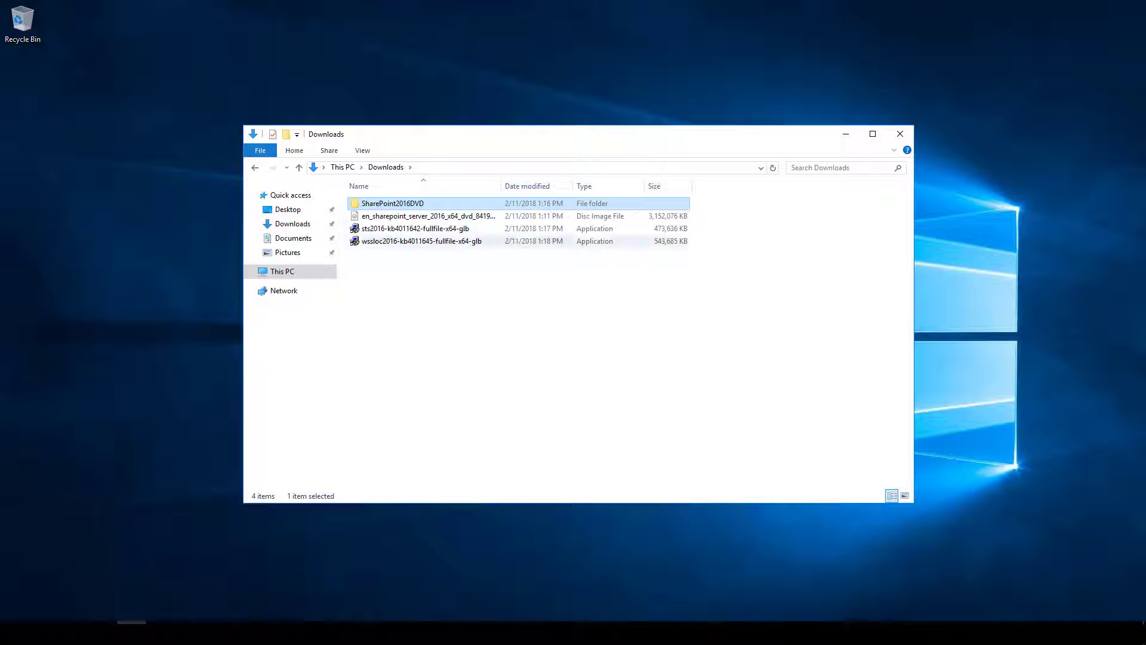
pyautogui.press('super+x')
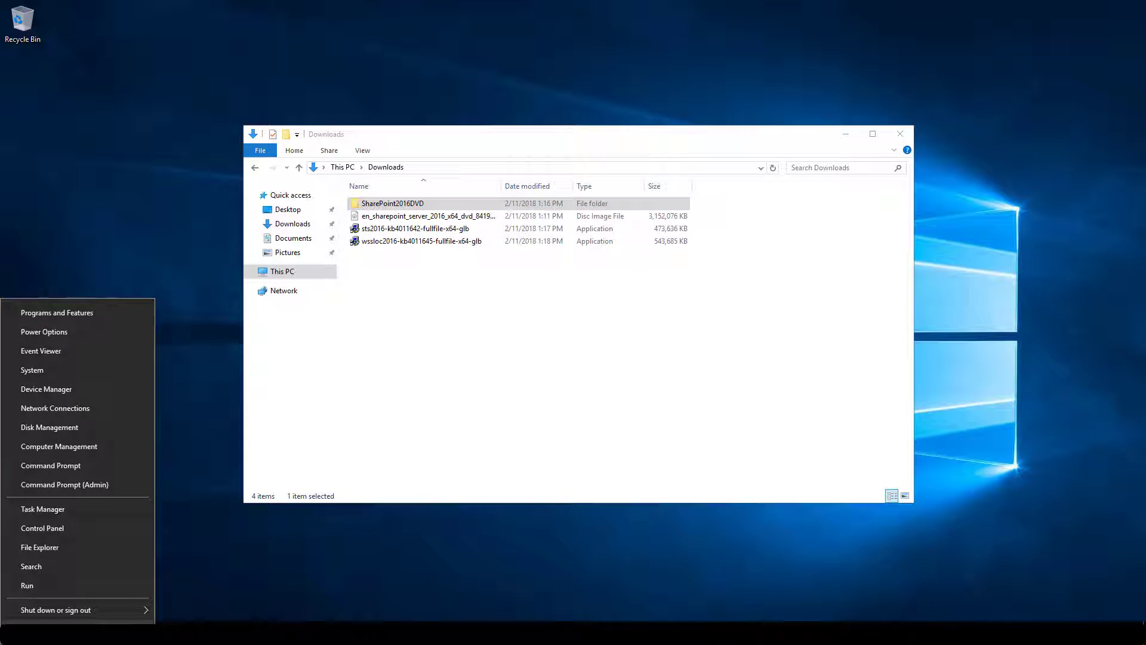
pyautogui.press('Return')
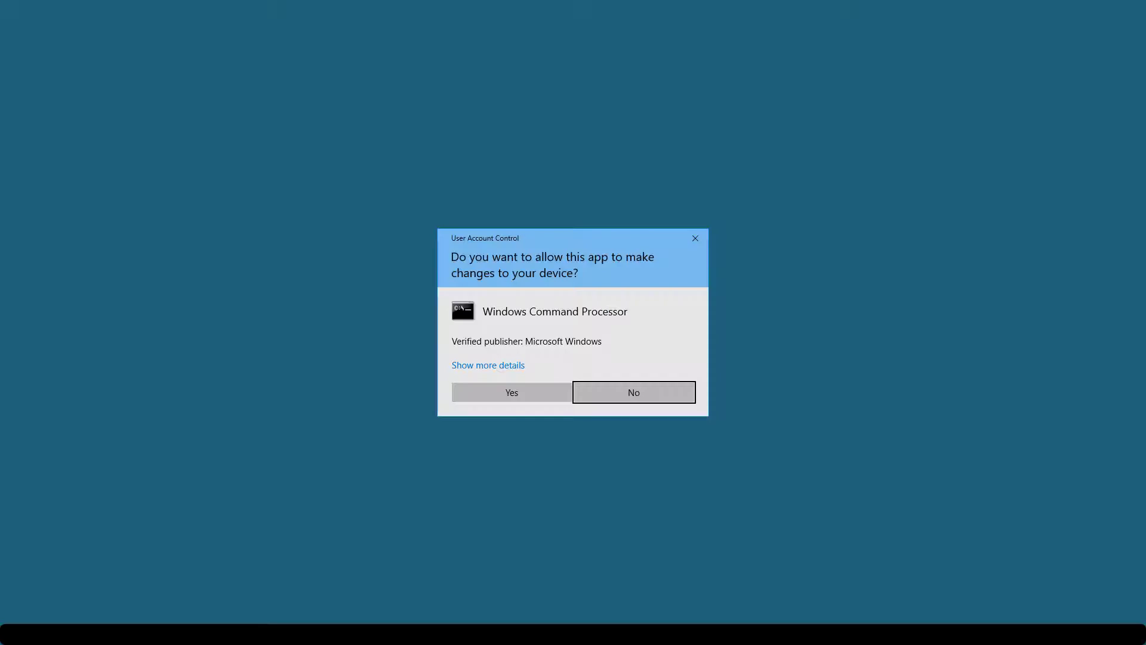
pyautogui.hotkey('alt', 'y')
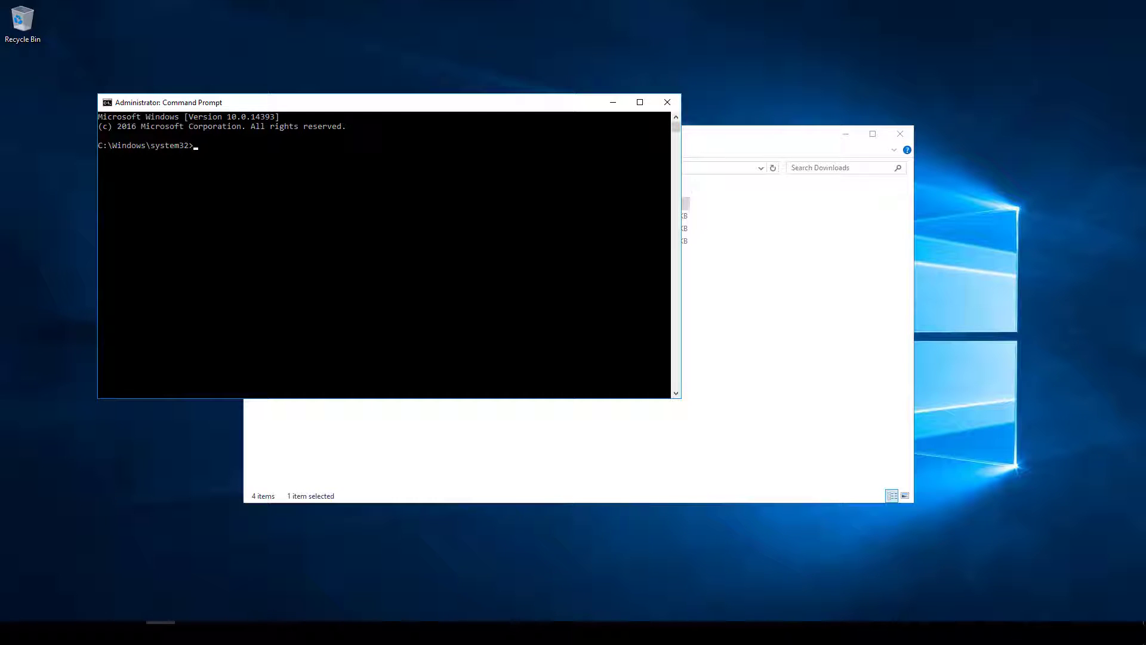
pyautogui.moveTo(334, 103); pyautogui.dragTo(521, 260)
# Copy the path of sts2016-kb4011642-fullfile-x64-glb and try to change the Command Prompt directory to it with cd.
pyautogui.click(312, 63)
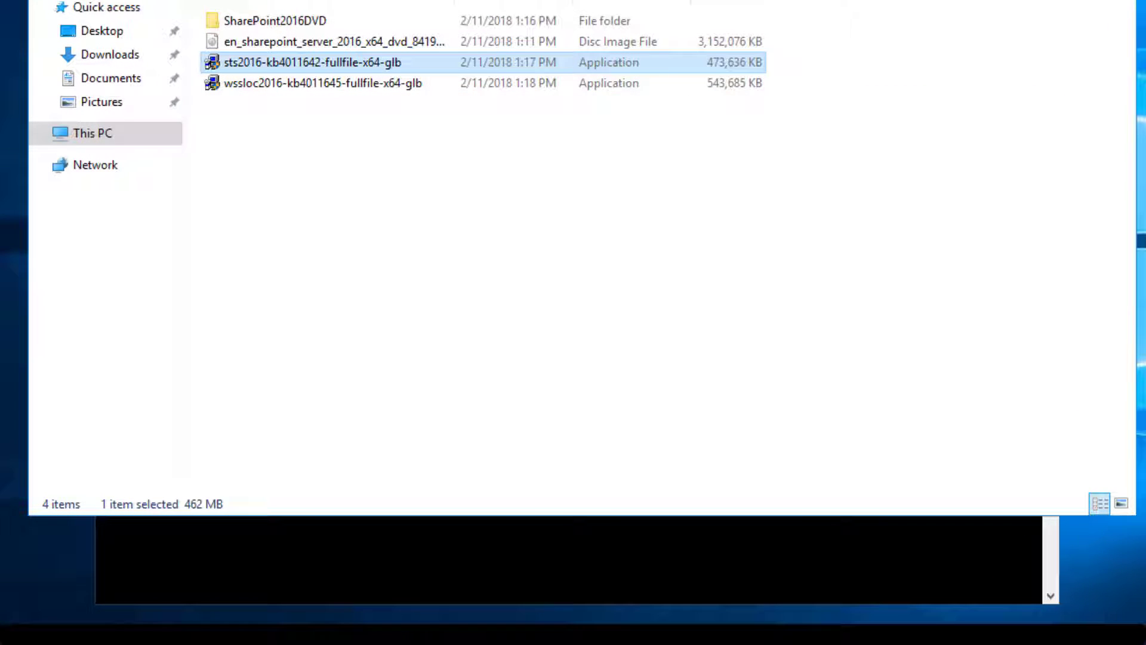
pyautogui.rightClick(396, 64)
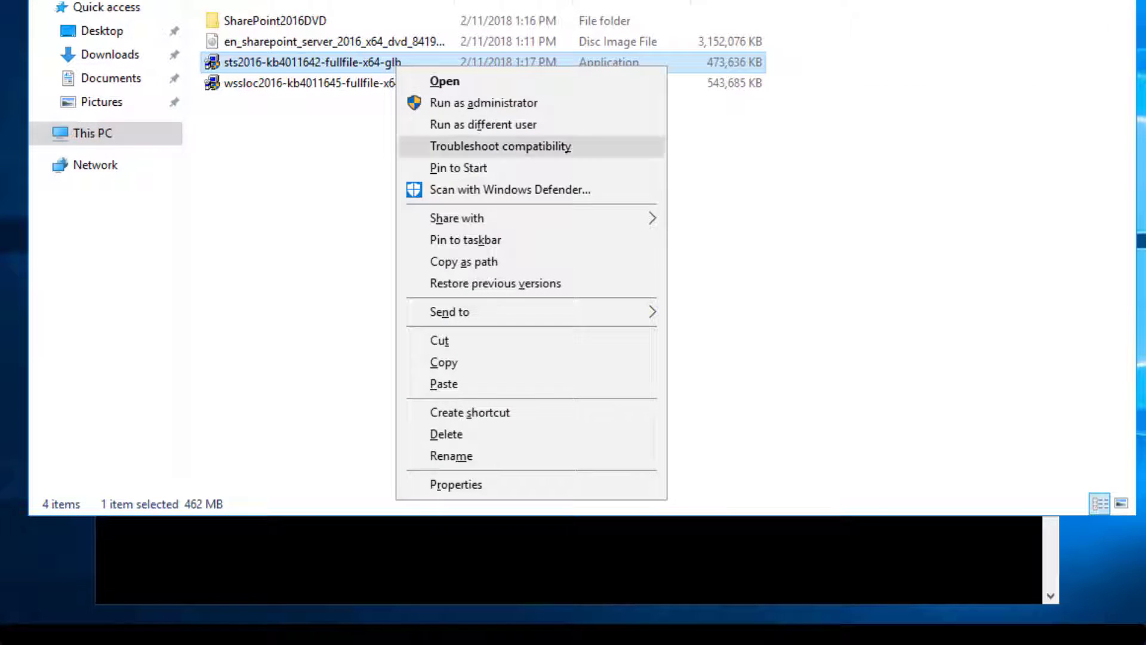
pyautogui.click(444, 362)
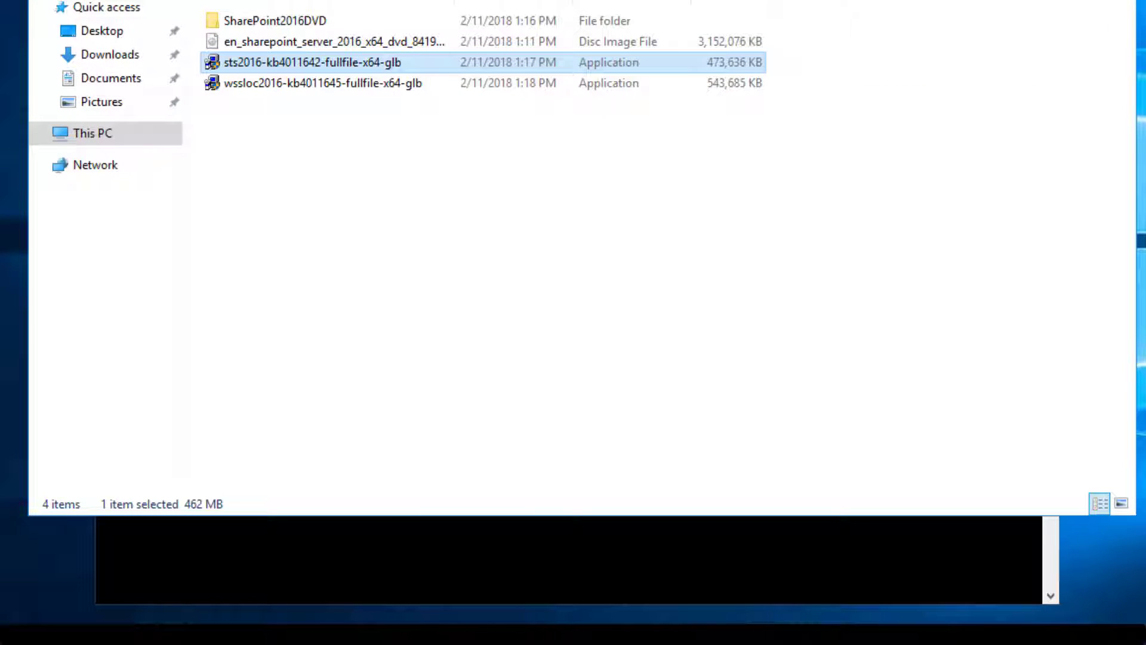
pyautogui.keyDown('shift'); pyautogui.rightClick(351, 65); pyautogui.keyUp('shift')
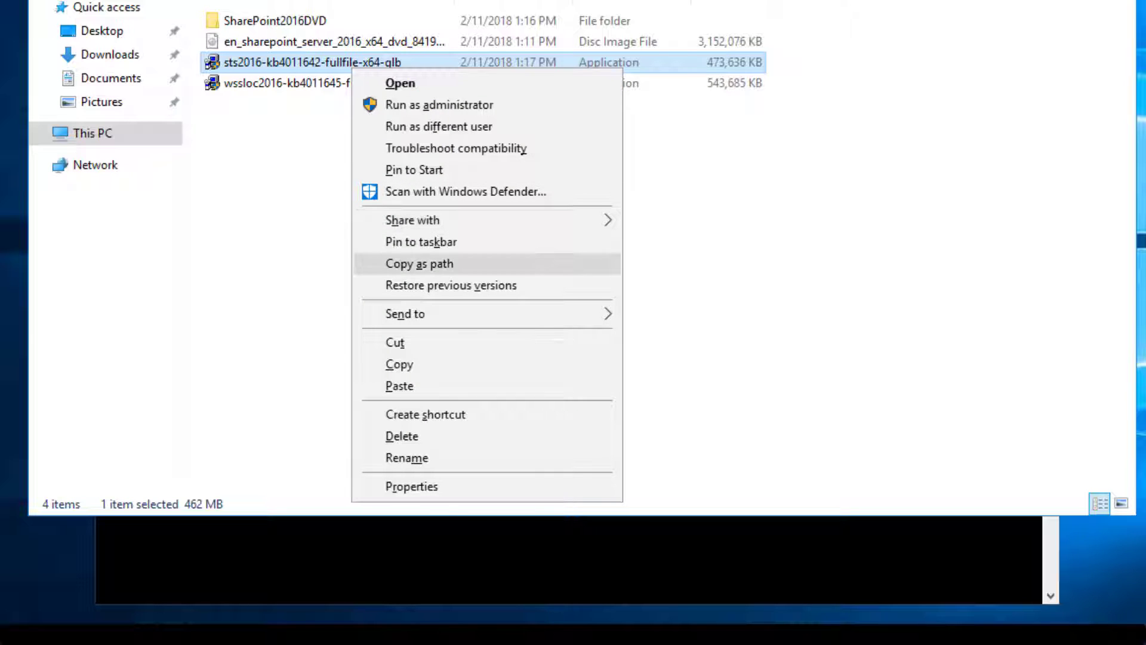
pyautogui.click(419, 263)
pyautogui.hotkey('alt', 'Tab')
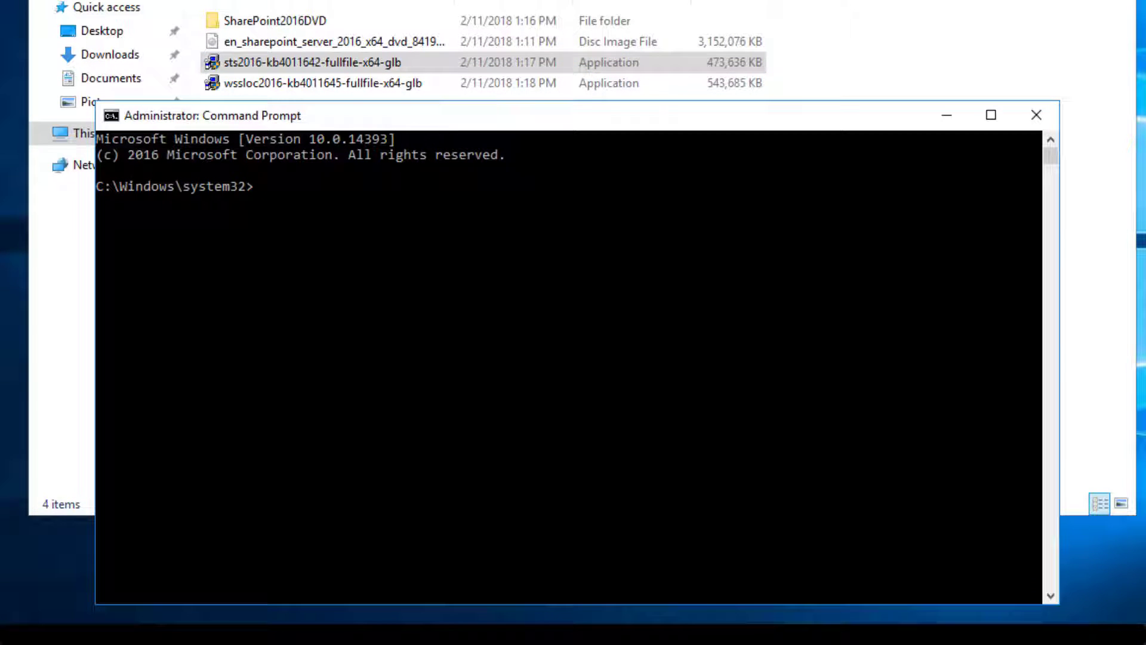
pyautogui.write('cd')
pyautogui.hotkey('ctrl', 'v')
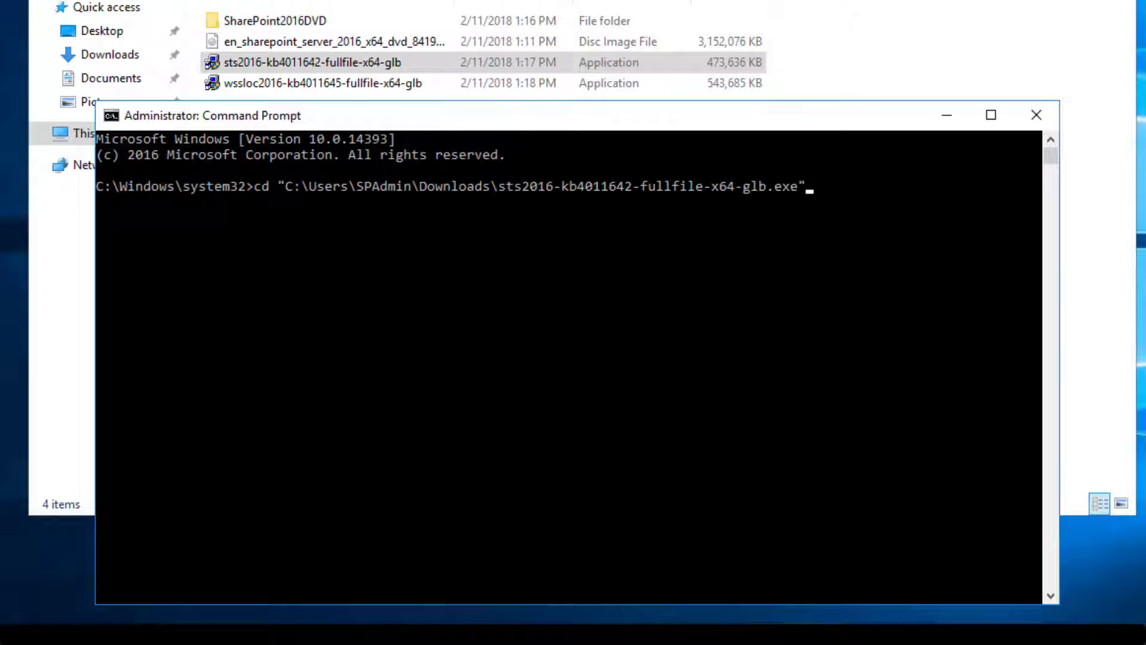
pyautogui.press('Return')
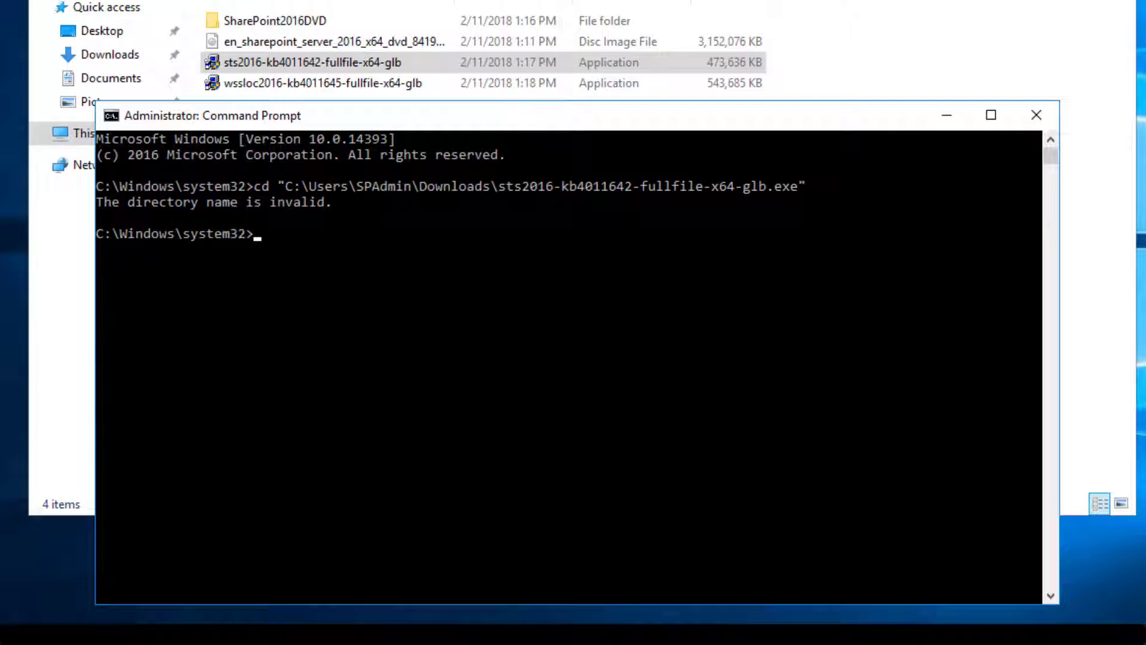
# Rerun the cd command with the path trimmed to "C:\Users\SPAdmin\Downloads\" and clear the Command Prompt with cls.
pyautogui.press('Up')
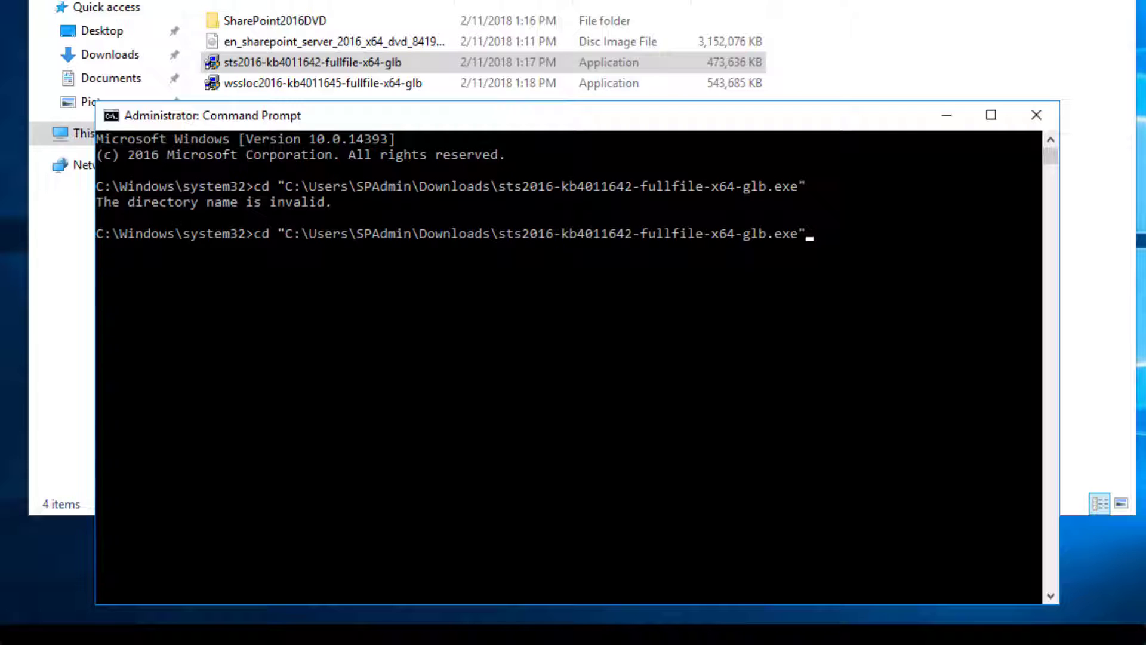
pyautogui.press('BackSpace')
pyautogui.press('BackSpace')
pyautogui.press('BackSpace')
pyautogui.press('BackSpace')
pyautogui.press('BackSpace')
pyautogui.press('BackSpace')
pyautogui.press('BackSpace')
pyautogui.press('BackSpace')
pyautogui.press('BackSpace')
pyautogui.press('BackSpace')
pyautogui.press('BackSpace')
pyautogui.press('BackSpace')
pyautogui.press('BackSpace')
pyautogui.press('BackSpace')
pyautogui.press('BackSpace')
pyautogui.press('BackSpace')
pyautogui.press('BackSpace')
pyautogui.press('BackSpace')
pyautogui.press('BackSpace')
pyautogui.press('BackSpace')
pyautogui.press('BackSpace')
pyautogui.press('BackSpace')
pyautogui.press('BackSpace')
pyautogui.press('BackSpace')
pyautogui.press('BackSpace')
pyautogui.press('BackSpace')
pyautogui.press('BackSpace')
pyautogui.press('BackSpace')
pyautogui.press('BackSpace')
pyautogui.press('BackSpace')
pyautogui.press('BackSpace')
pyautogui.press('BackSpace')
pyautogui.press('BackSpace')
pyautogui.press('BackSpace')
pyautogui.press('BackSpace')
pyautogui.press('BackSpace')
pyautogui.press('BackSpace')
pyautogui.press('BackSpace')
pyautogui.press('BackSpace')
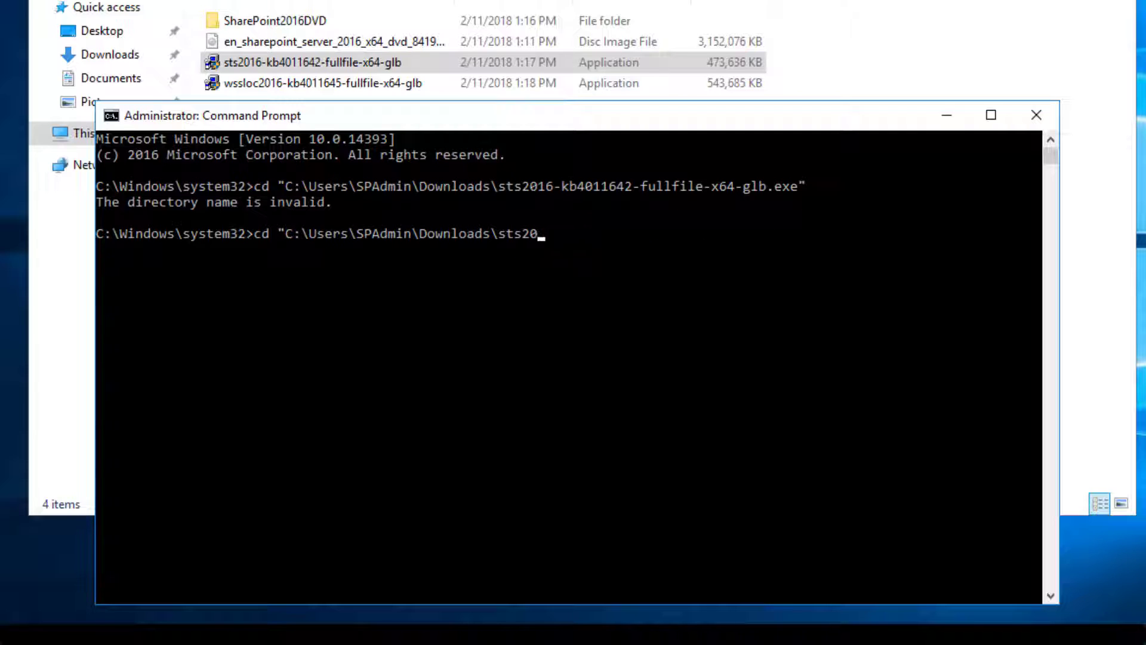
pyautogui.write('"')
pyautogui.press('Return')
pyautogui.write('cls')
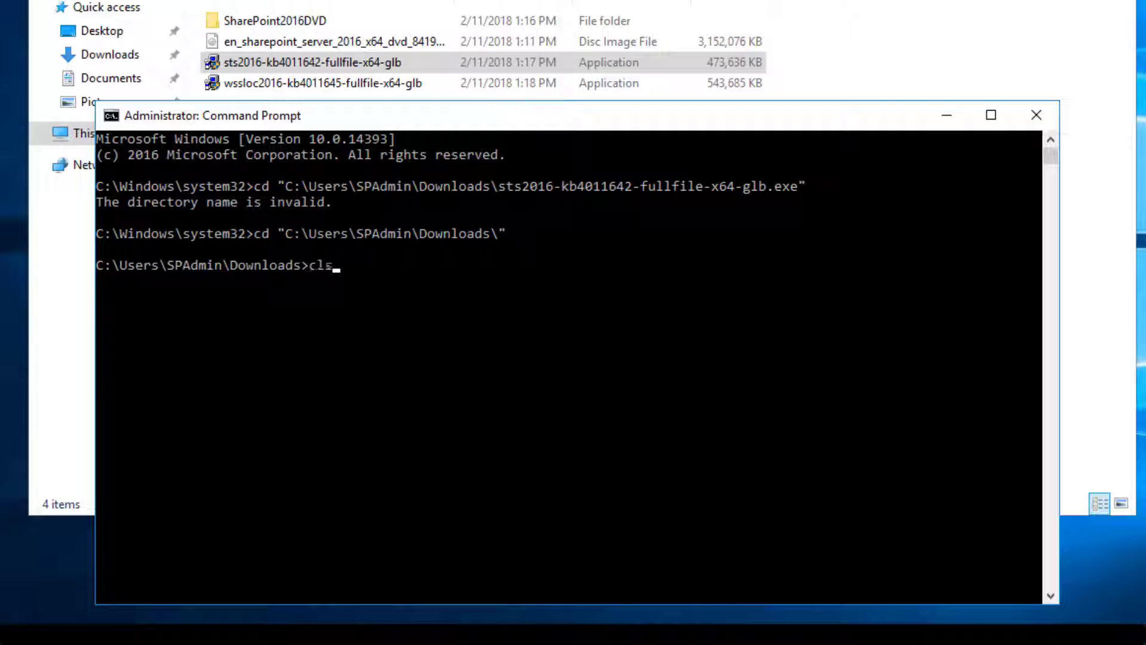
pyautogui.press('Return')
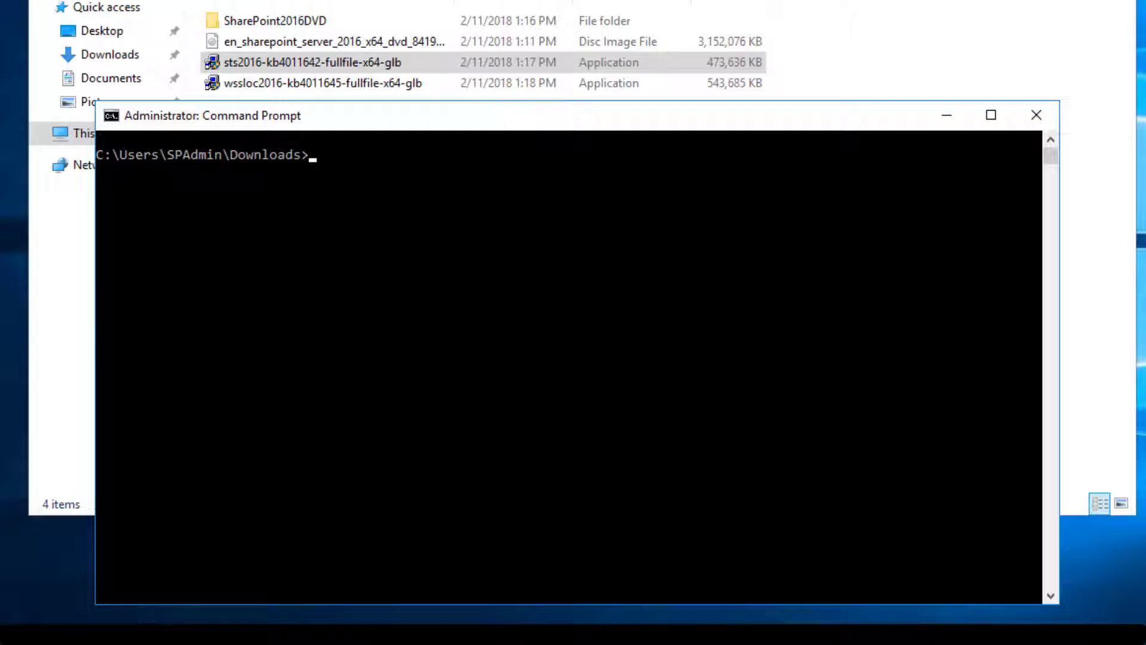
# Run sts2016-kb4011642-fullfile-x64-glb.exe with /extract: pointing to the quoted path of the updates folder inside Downloads\SharePoint2016DVD.
pyautogui.write('sts')
pyautogui.press('Tab')
pyautogui.write('/')
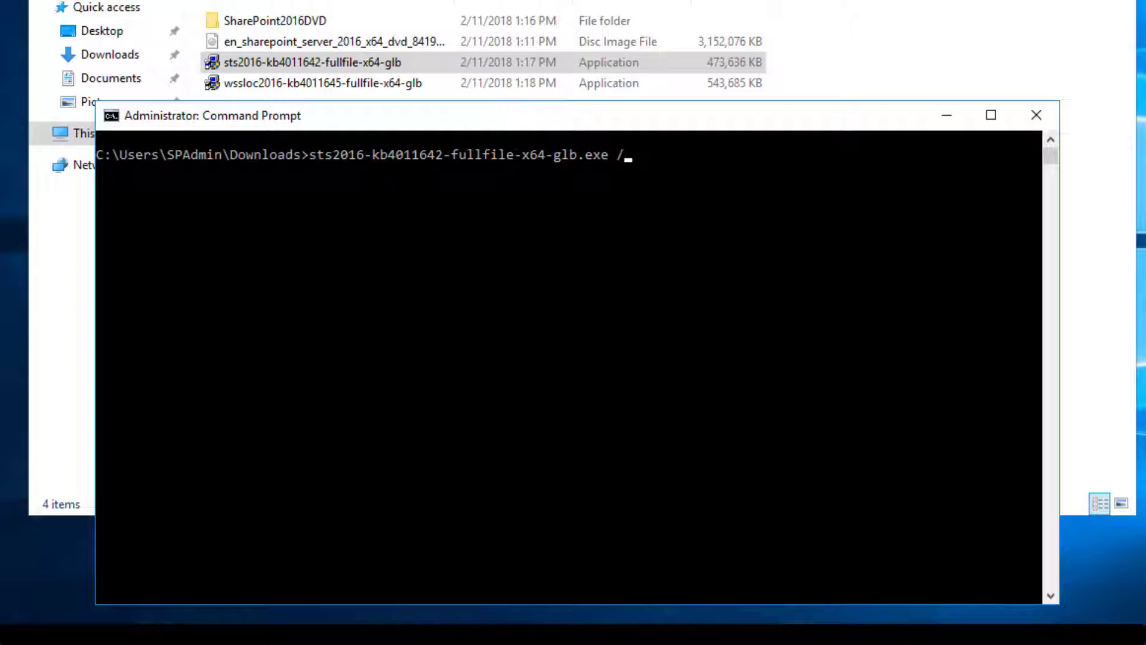
pyautogui.write('extract:c')
pyautogui.press('BackSpace')
pyautogui.write('"')
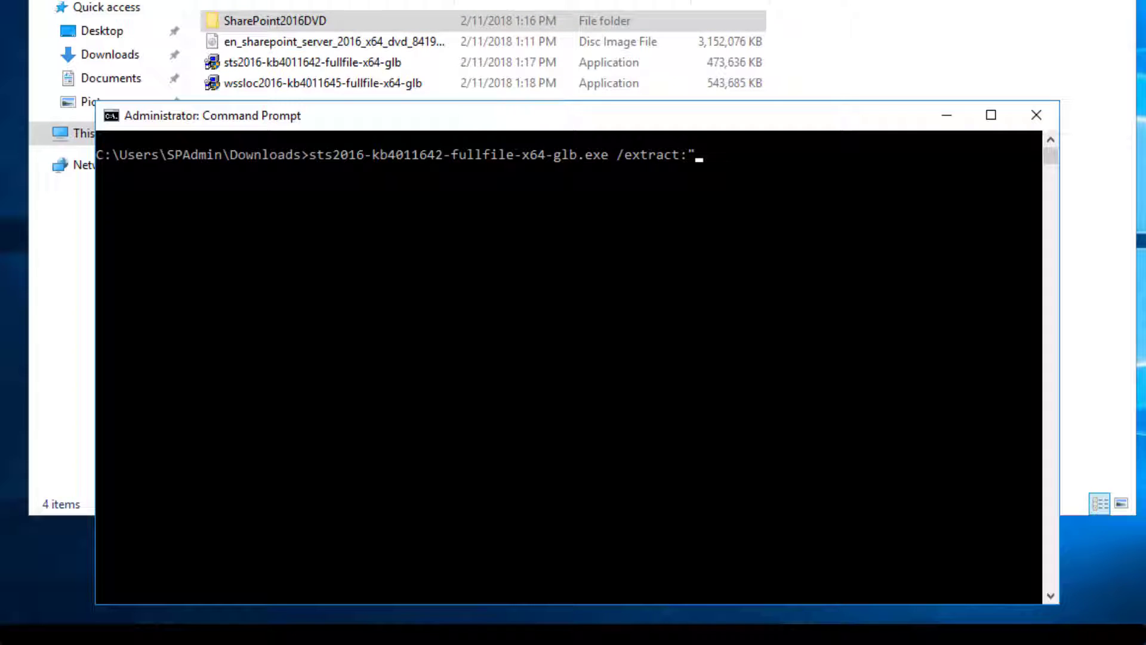
pyautogui.hotkey('ctrl', 'v')
pyautogui.write('"')
pyautogui.press('Return')
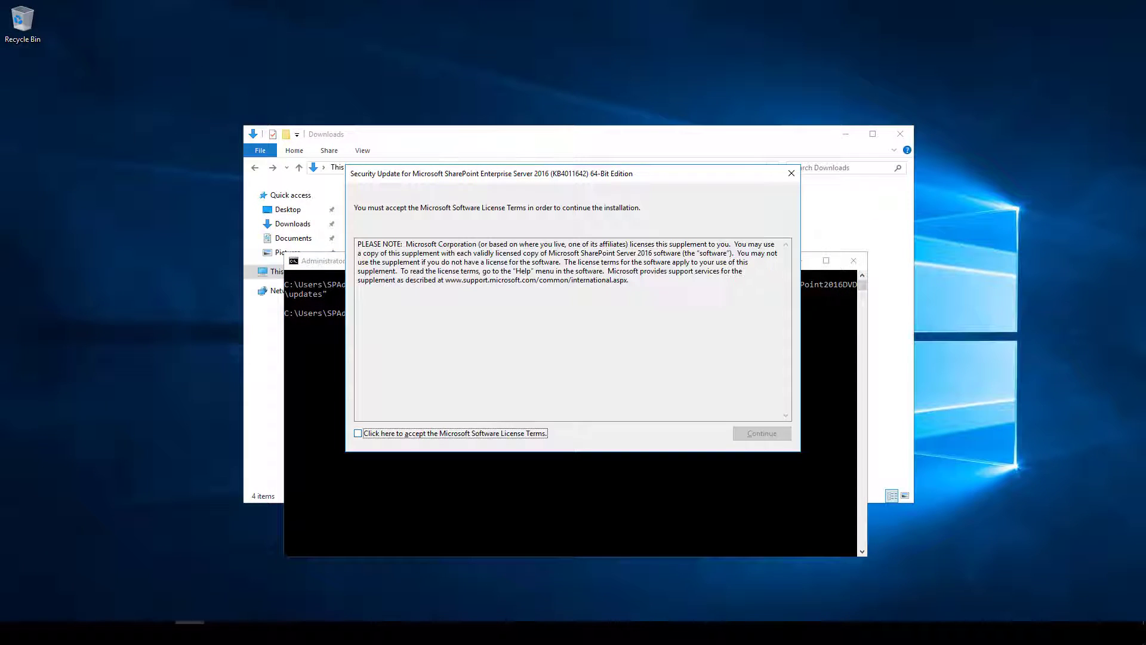
# Accept the KB4011642 license terms to start the extraction and open the updates folder inside SharePoint2016DVD.
pyautogui.press('space')
pyautogui.press('Tab')
pyautogui.press('Return')
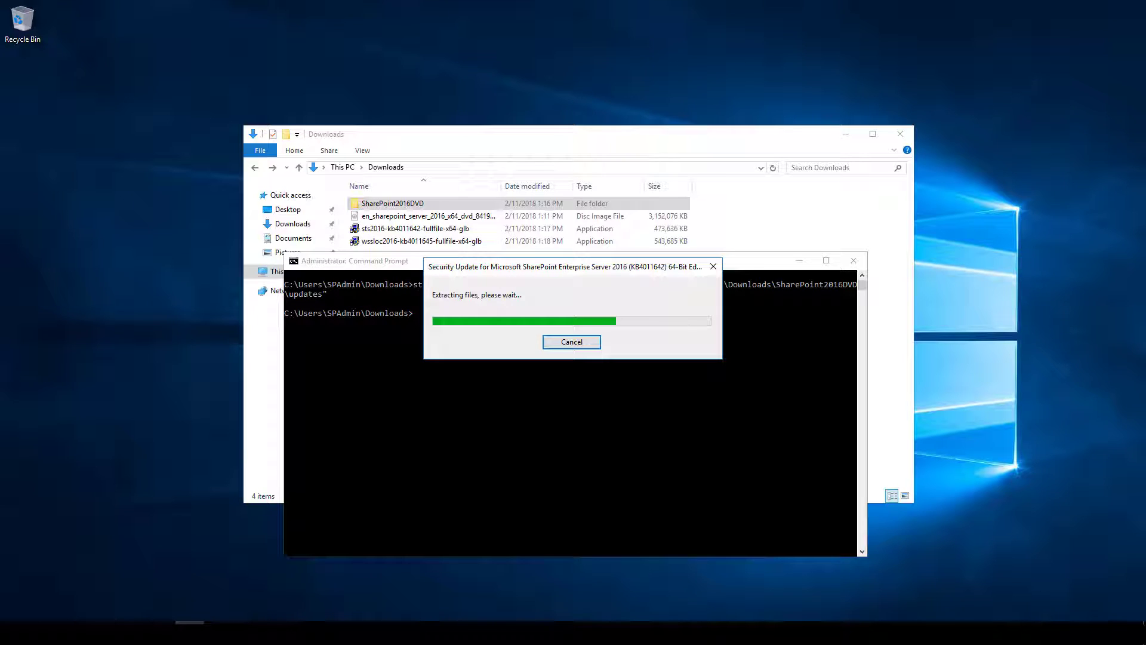
pyautogui.doubleClick(393, 203)
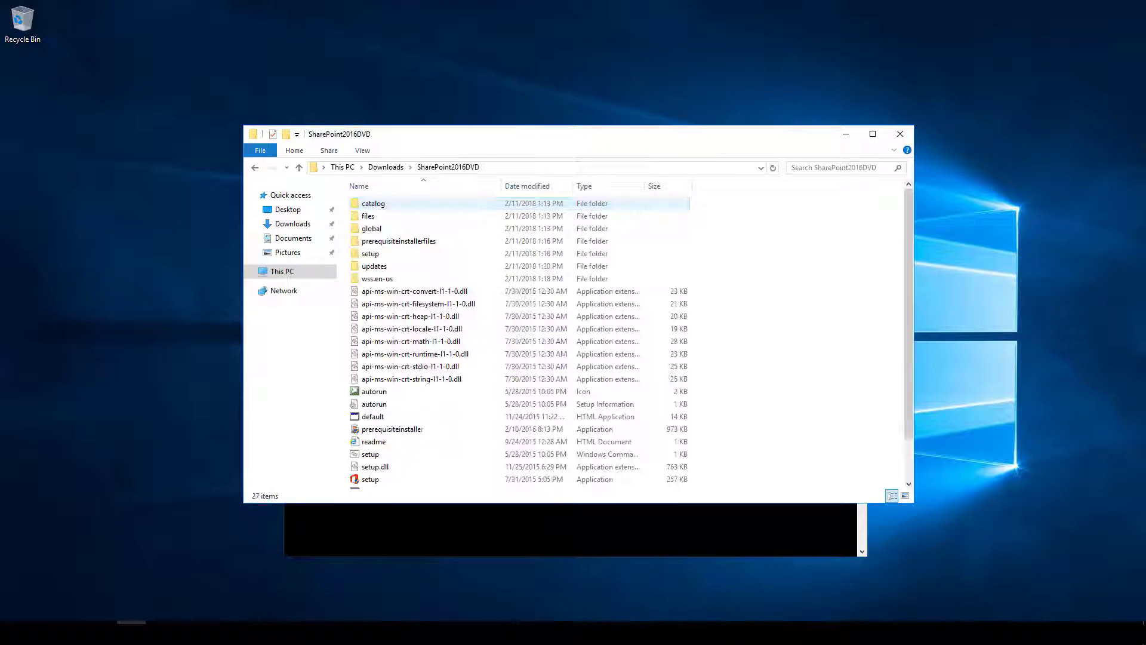
pyautogui.doubleClick(374, 265)
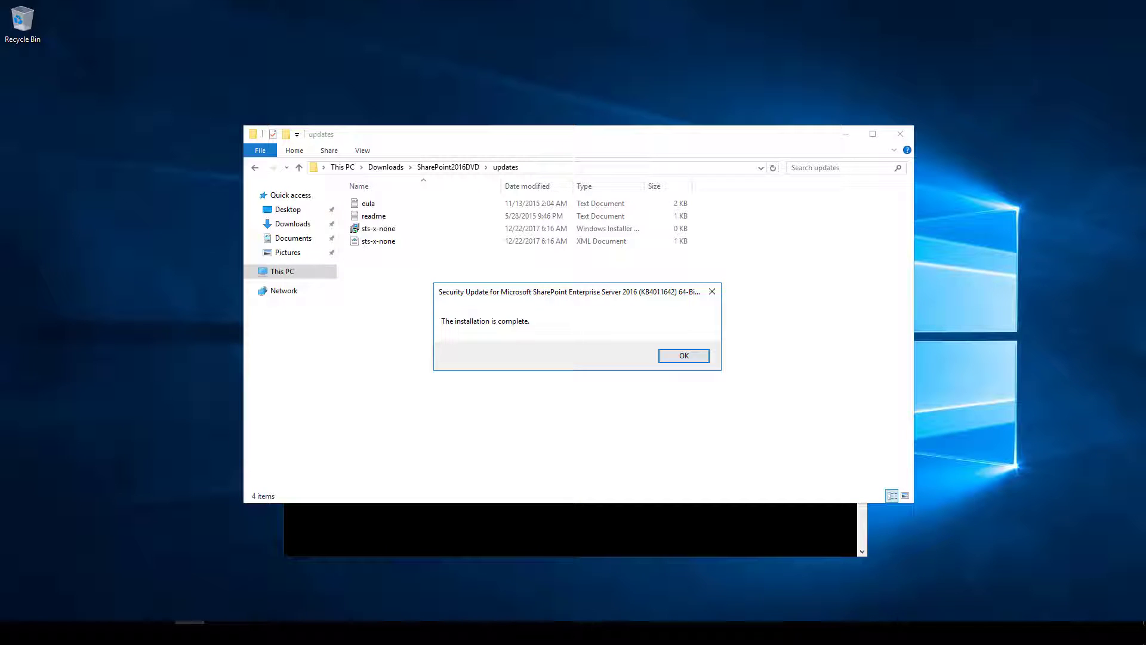
# Dismiss the KB4011642 completion message and return to the Downloads folder before switching to the Command Prompt.
pyautogui.press('Return')
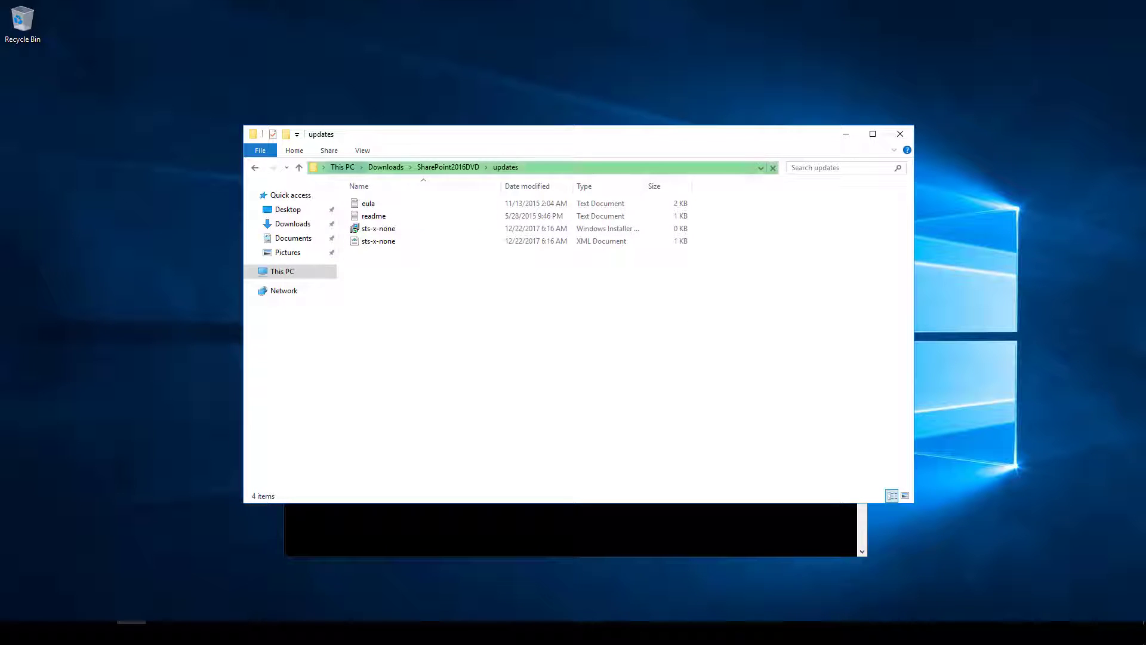
pyautogui.click(342, 167)
pyautogui.click(255, 167)
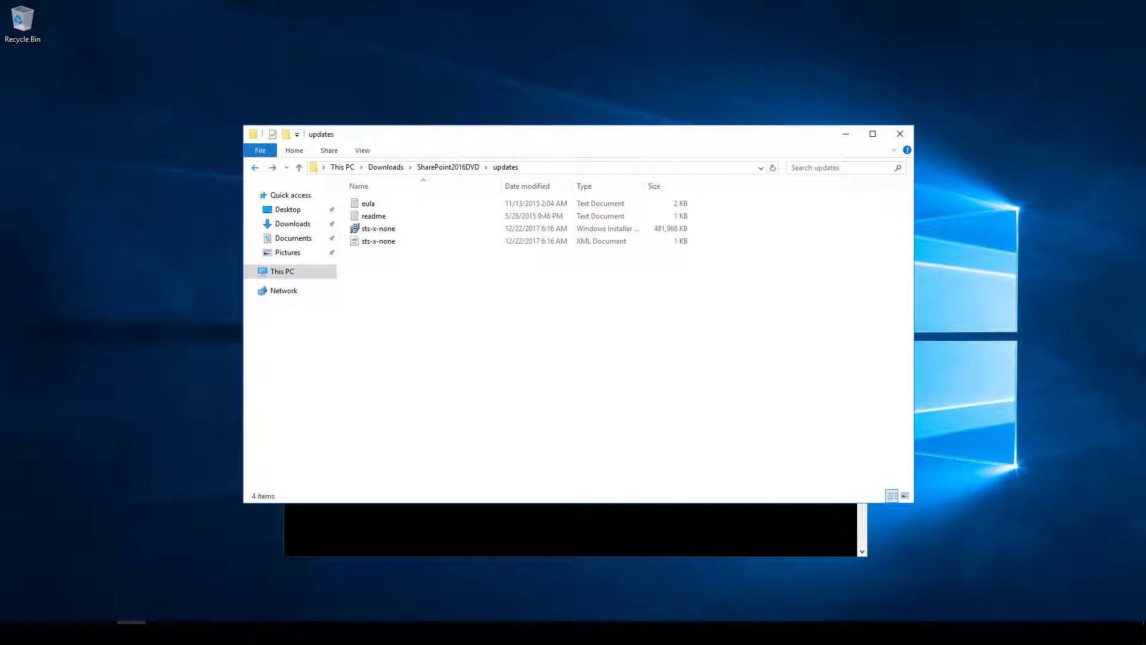
pyautogui.click(255, 168)
pyautogui.click(255, 168)
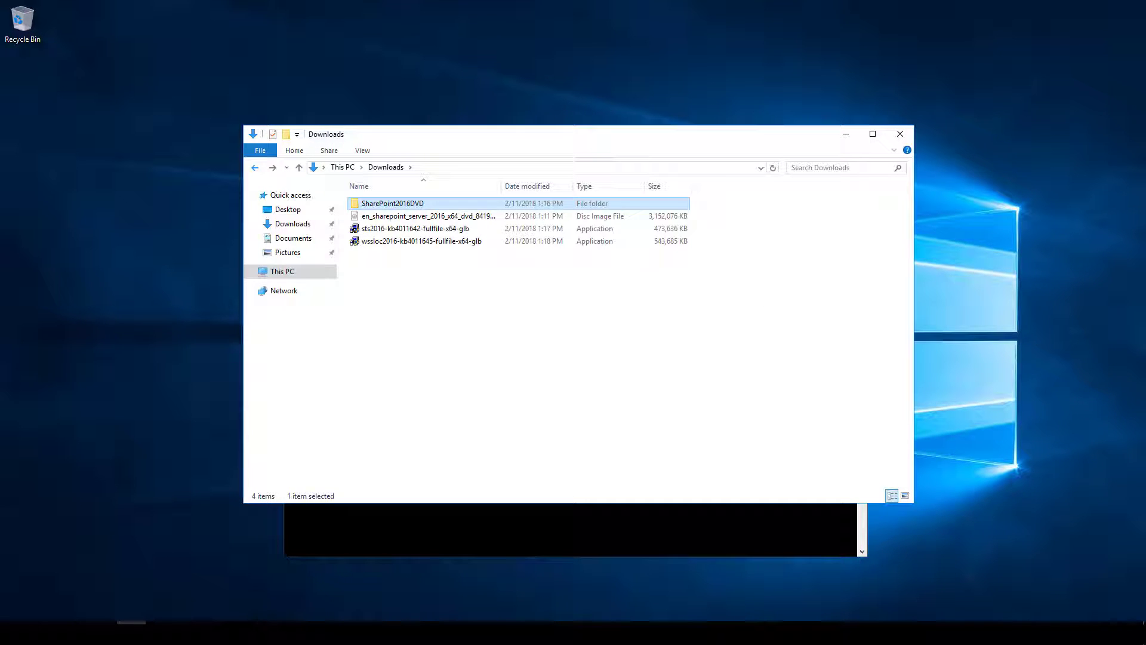
pyautogui.hotkey('alt', 'Tab')
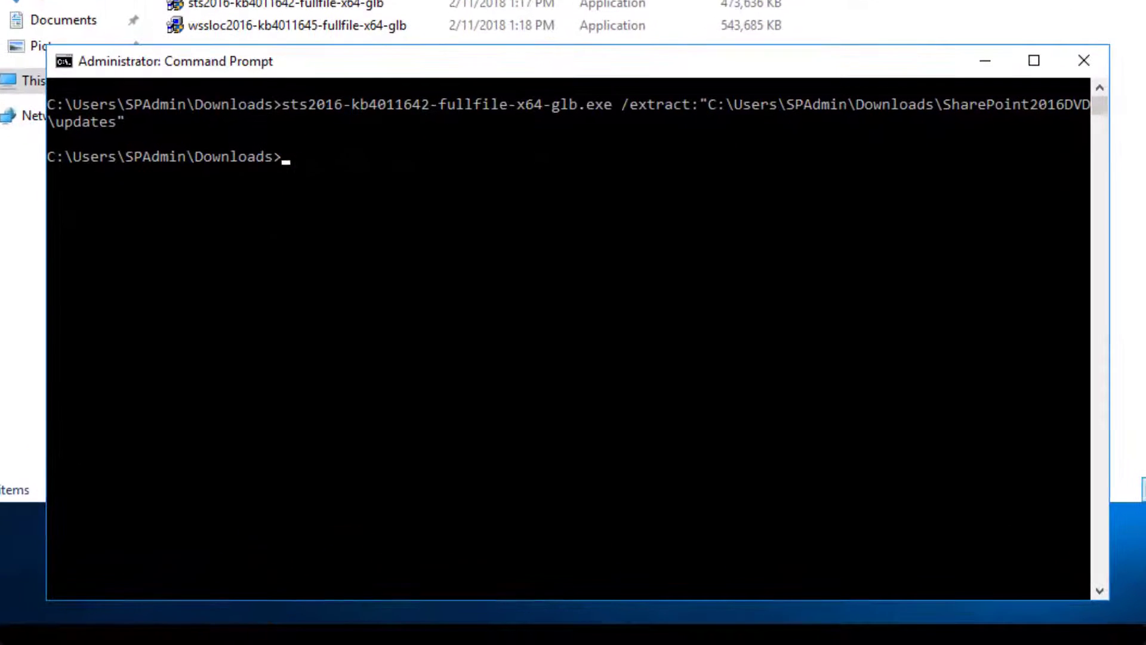
pyautogui.write('w')
pyautogui.press('Tab')
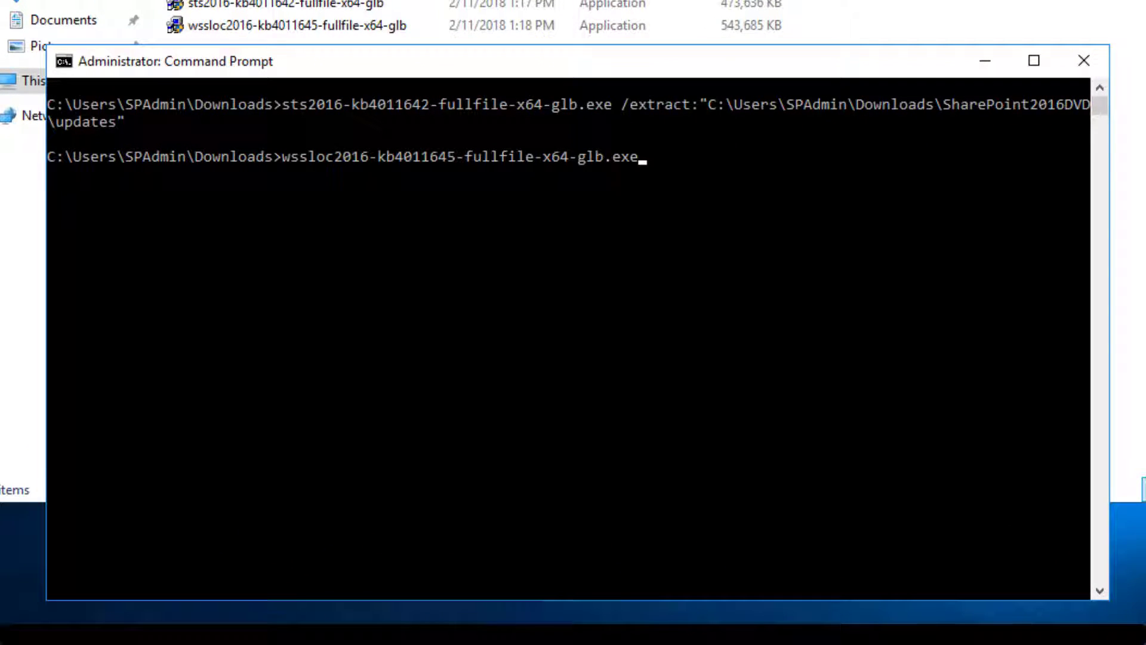
pyautogui.write('/extract')
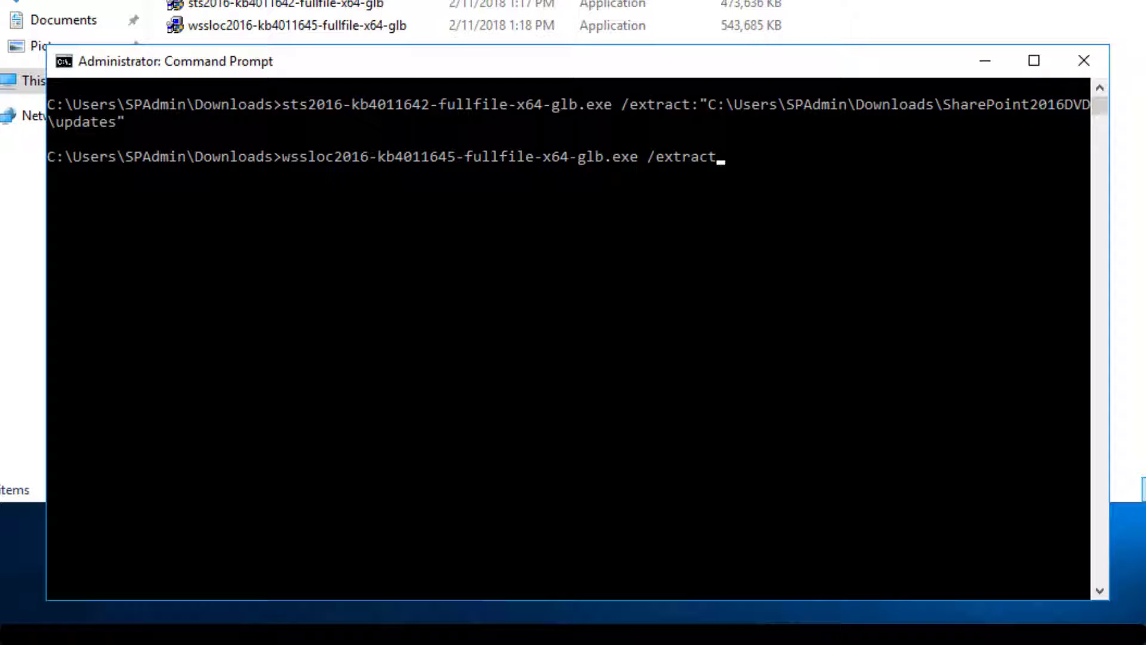
pyautogui.write(':"')
pyautogui.press('BackSpace')
pyautogui.write('C:\\Users\\SPAdmin\\Downloads\\SharePoint2016DVD\\updates')
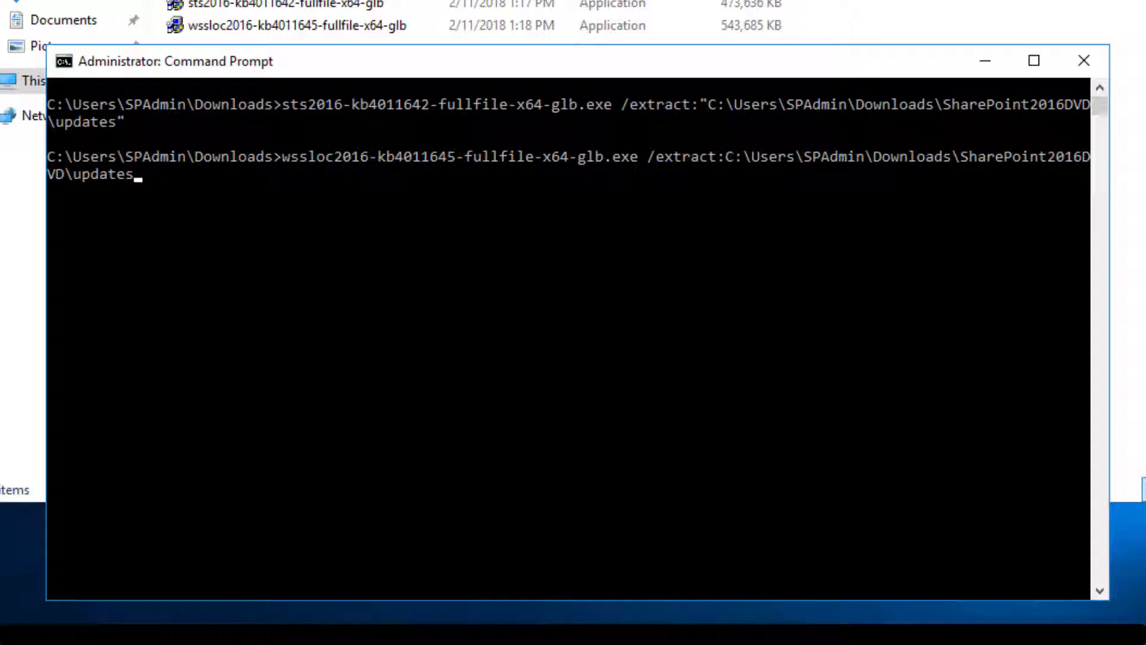
pyautogui.press('Escape')
pyautogui.press('Up')
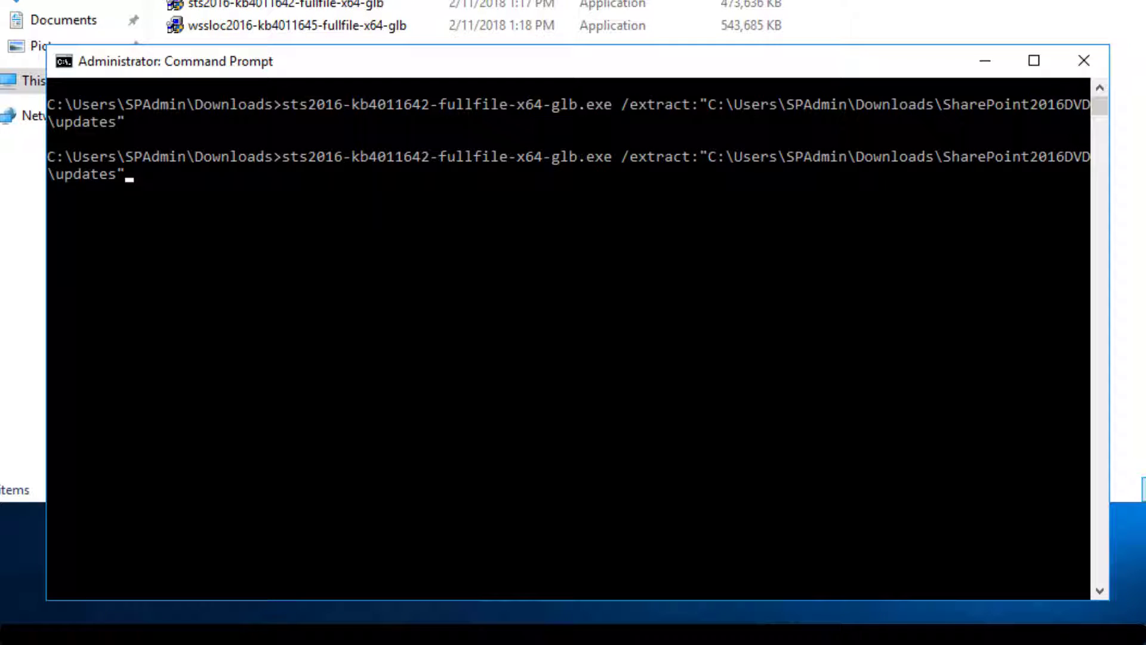
pyautogui.press('Up')
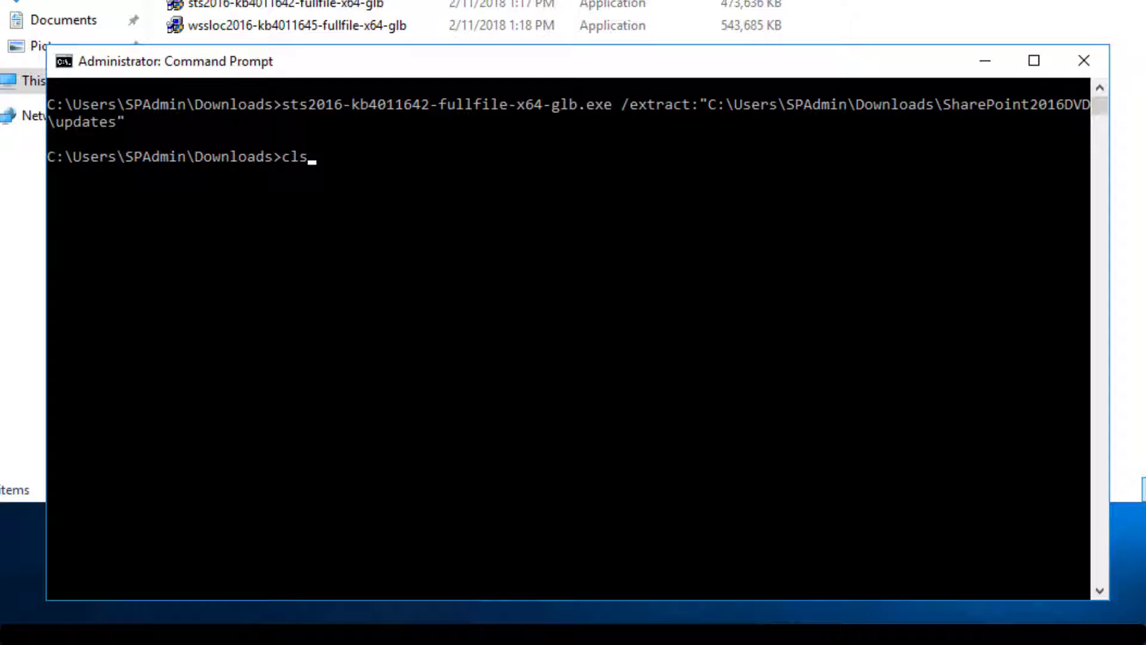
pyautogui.press('BackSpace')
pyautogui.press('BackSpace')
pyautogui.press('BackSpace')
# Run wssloc2016-kb4011645-fullfile-x64-glb.exe with /extract: pointing to the quoted path of the updates folder inside Downloads\SharePoint2016DVD.
pyautogui.write('wss')
pyautogui.press('Tab')
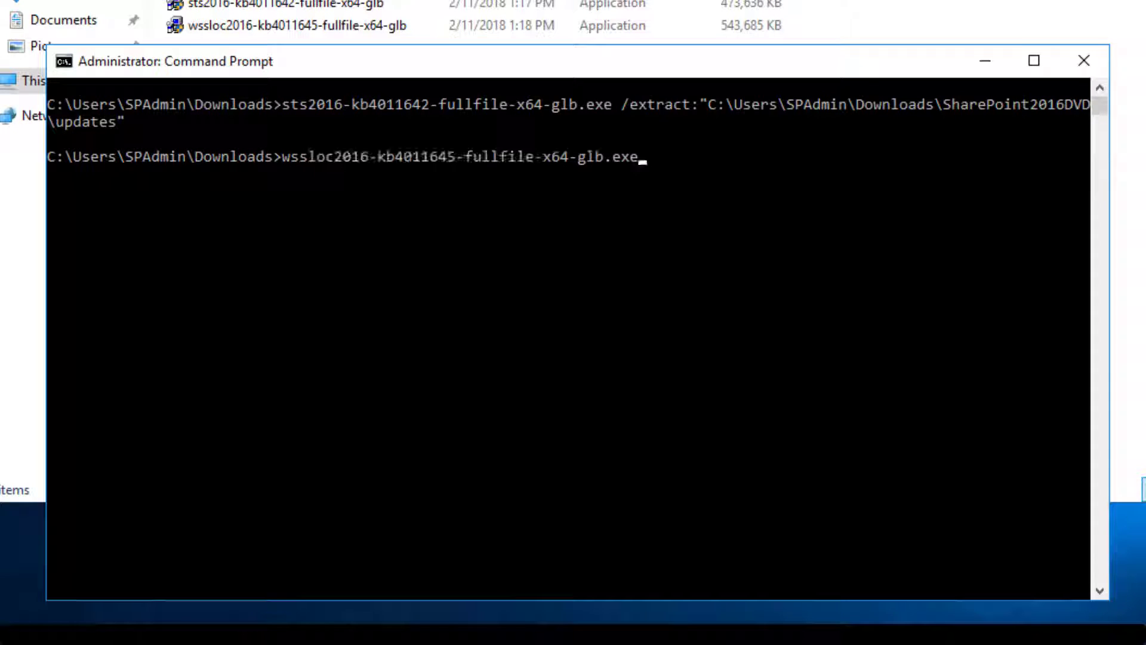
pyautogui.write('/extract:')
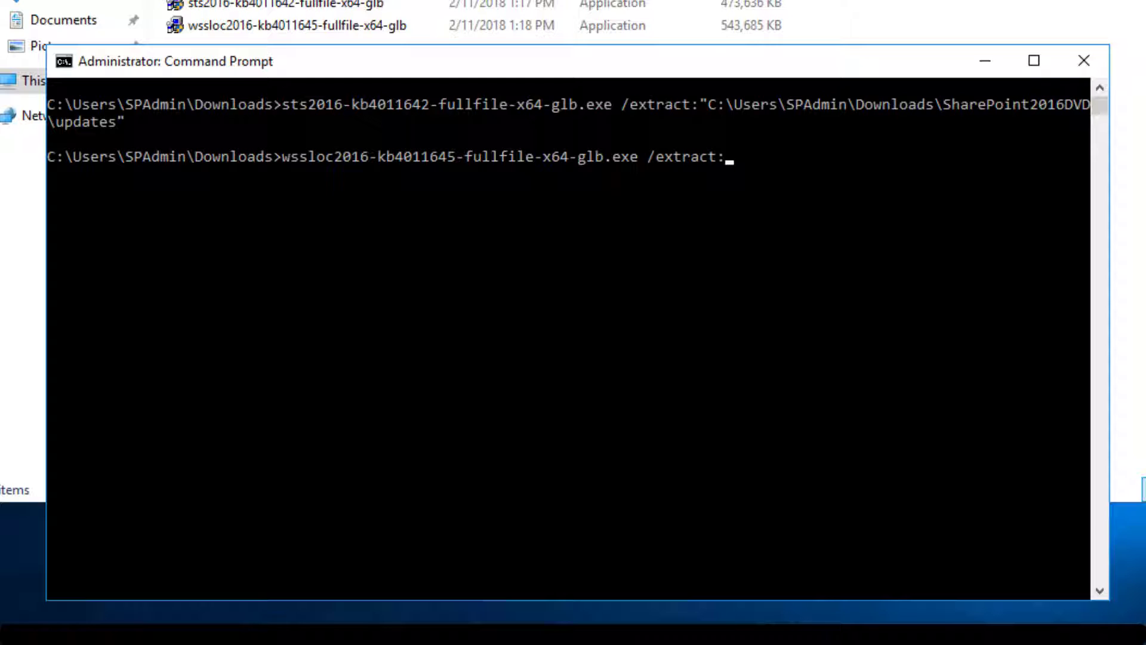
pyautogui.write('"')
pyautogui.write('C:\\Users\\SPAdmin\\Downloads\\SharePoint2016DVD\\updates')
pyautogui.write('"')
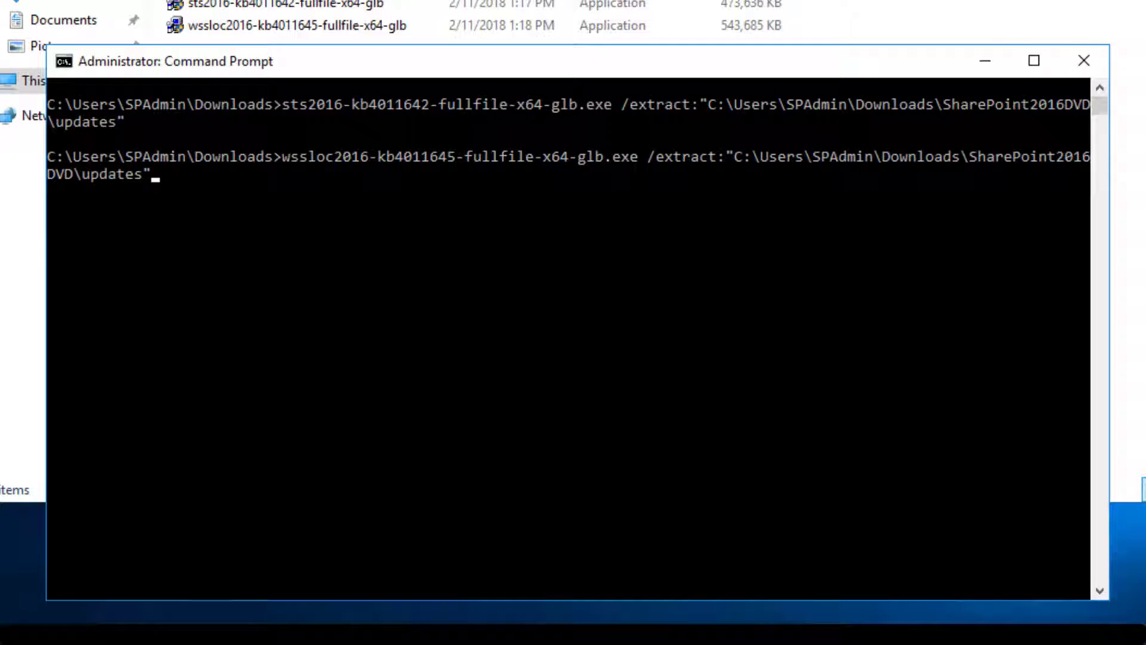
pyautogui.press('Return')
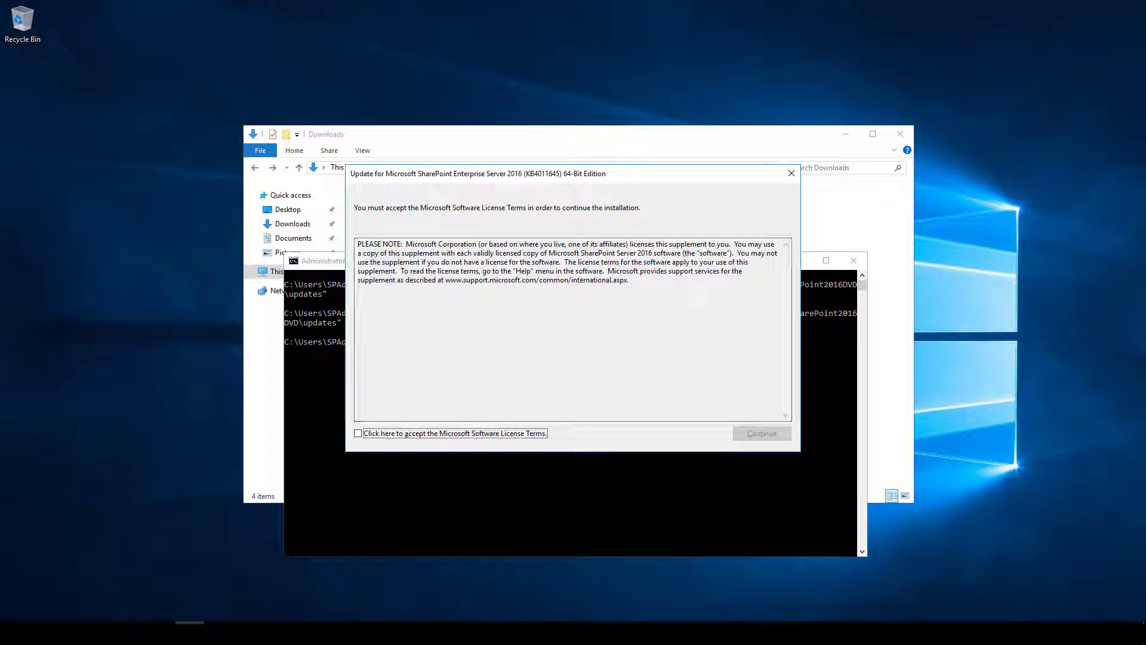
# Accept the KB4011645 license terms to start the extraction and open the updates folder inside SharePoint2016DVD.
pyautogui.press('space')
pyautogui.press('Tab')
pyautogui.press('Return')
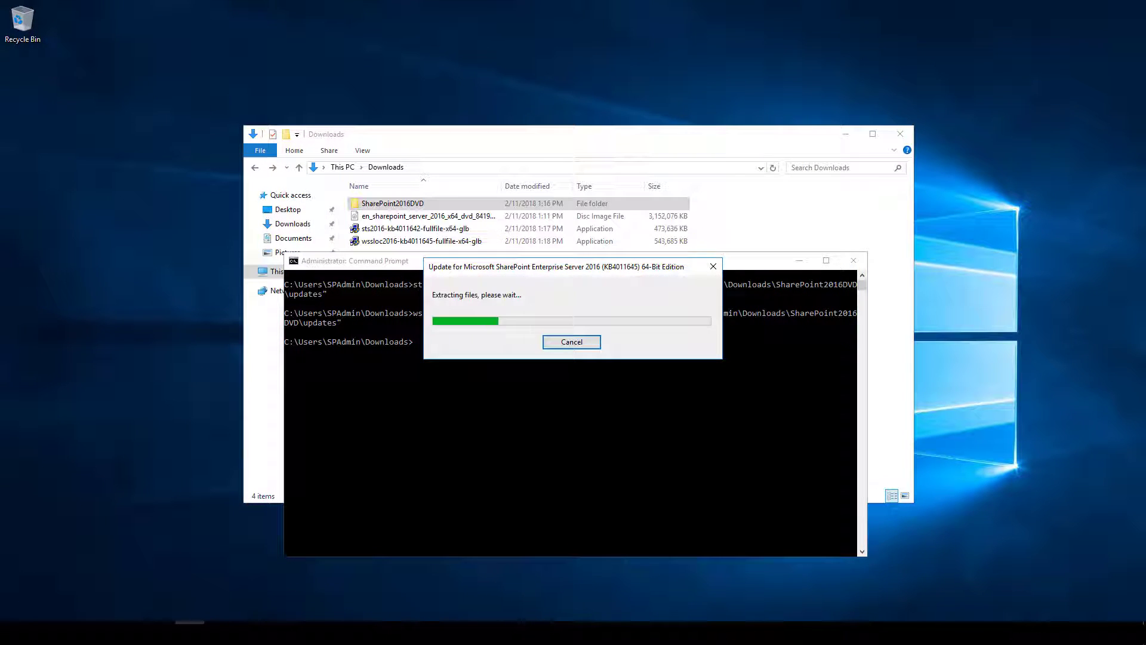
pyautogui.doubleClick(393, 203)
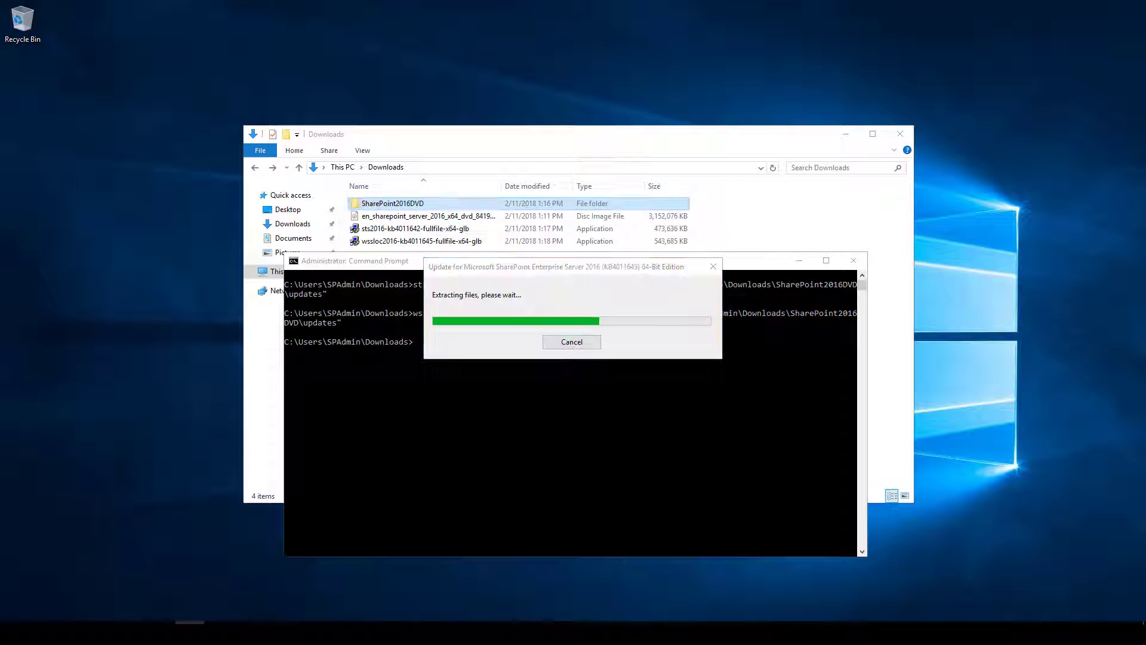
pyautogui.doubleClick(374, 265)
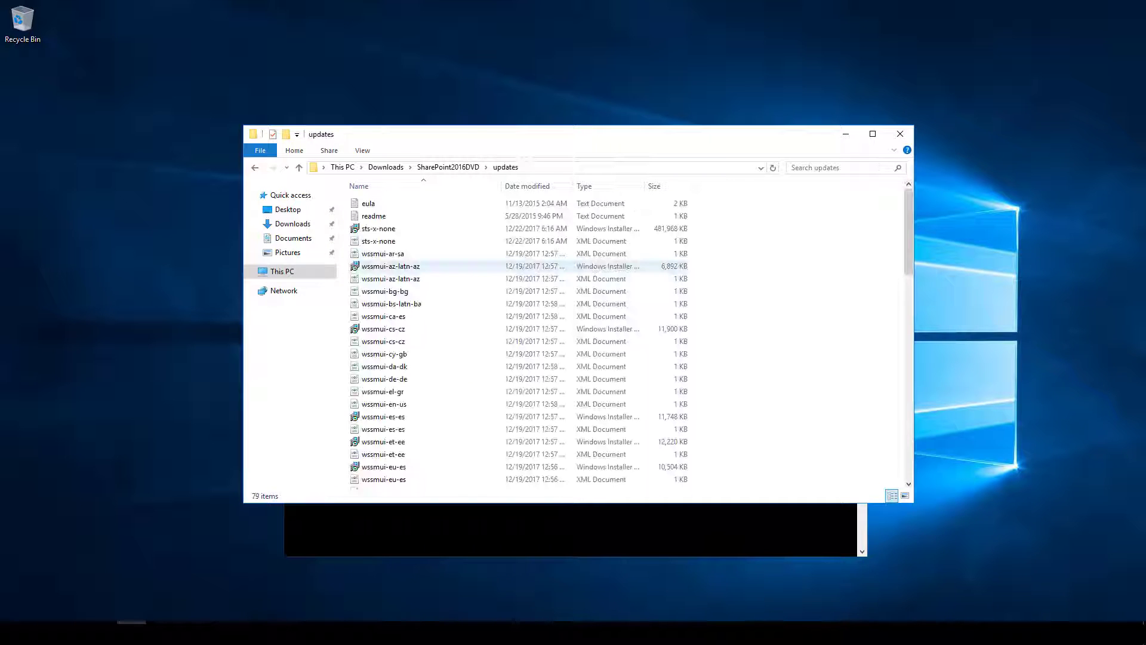
# Dismiss the KB4011645 extraction dialog and look over the contents of the SharePoint2016DVD folder.
pyautogui.hotkey('alt', 'Left')
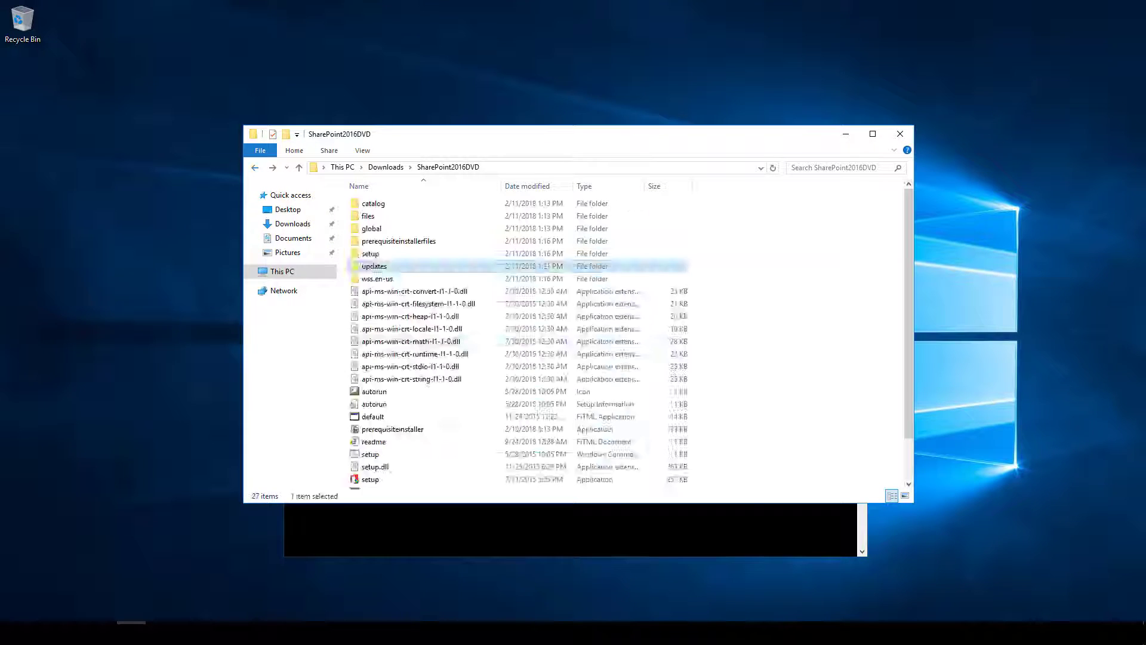
pyautogui.hotkey('alt', 'Tab')
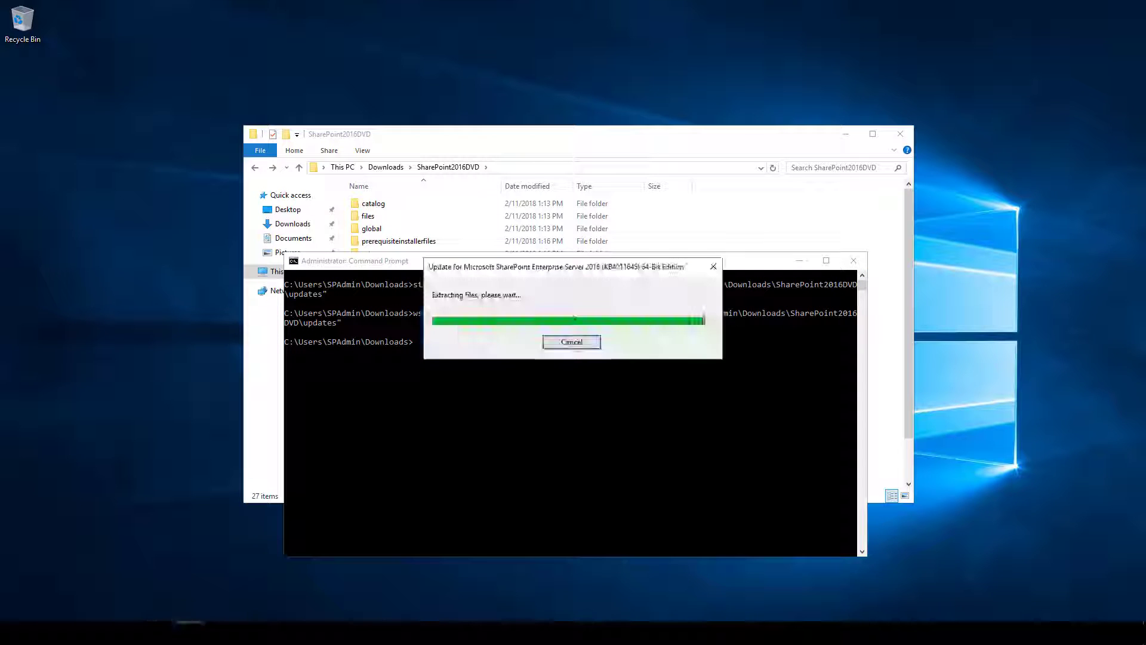
pyautogui.press('Return')
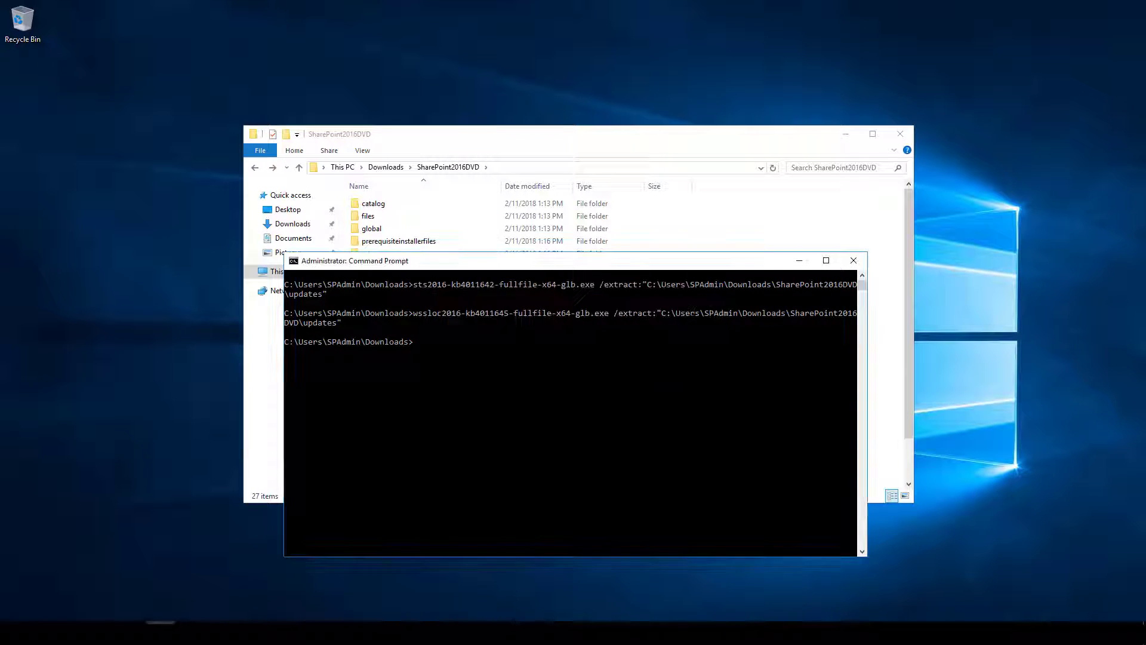
pyautogui.hotkey('alt', 'Tab')
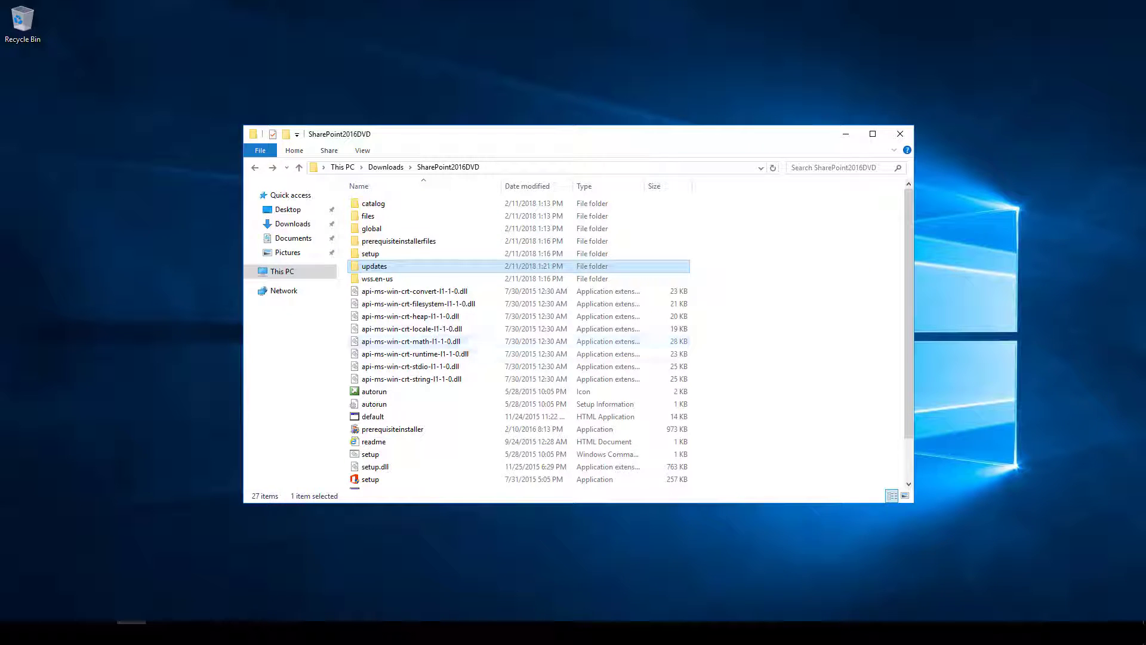
pyautogui.scroll(-2, 418, 430)
pyautogui.scroll(2, 417, 441)
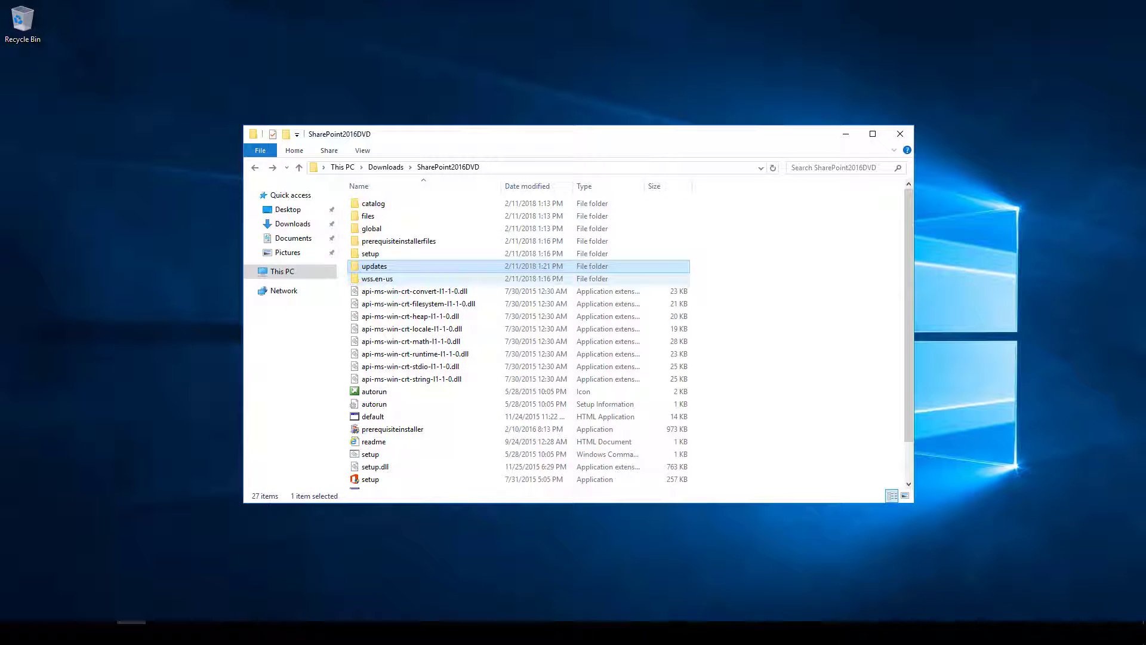
# Launch default from the SharePoint2016DVD folder and start Install software prerequisites, allowing the Preparation Tool to make changes.
pyautogui.click(386, 167)
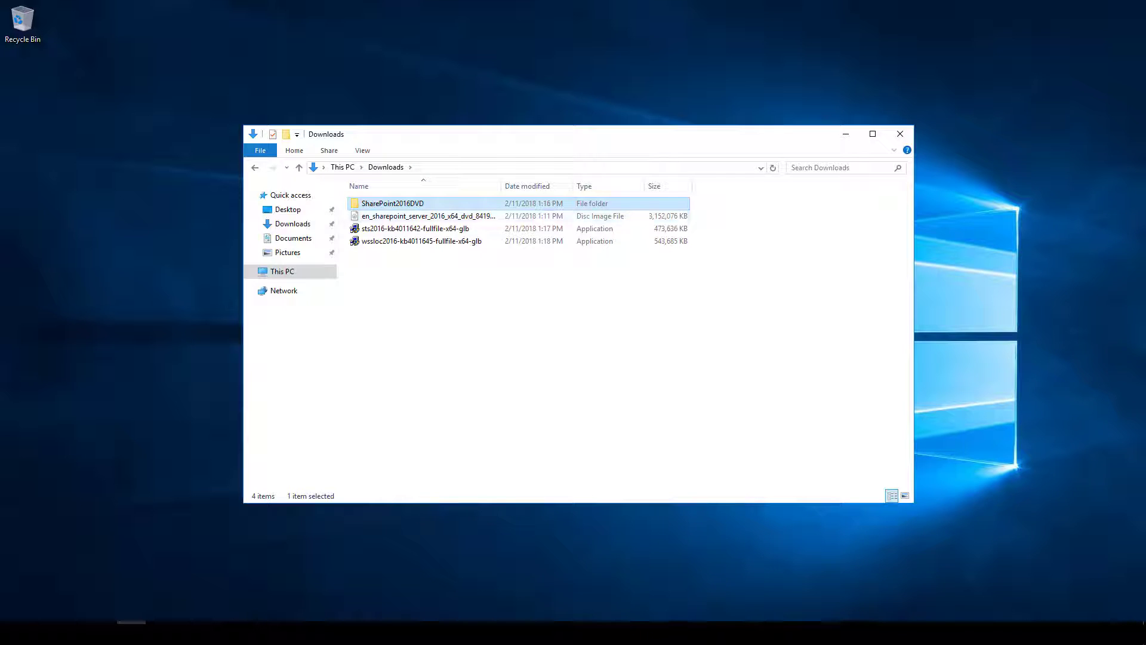
pyautogui.doubleClick(392, 203)
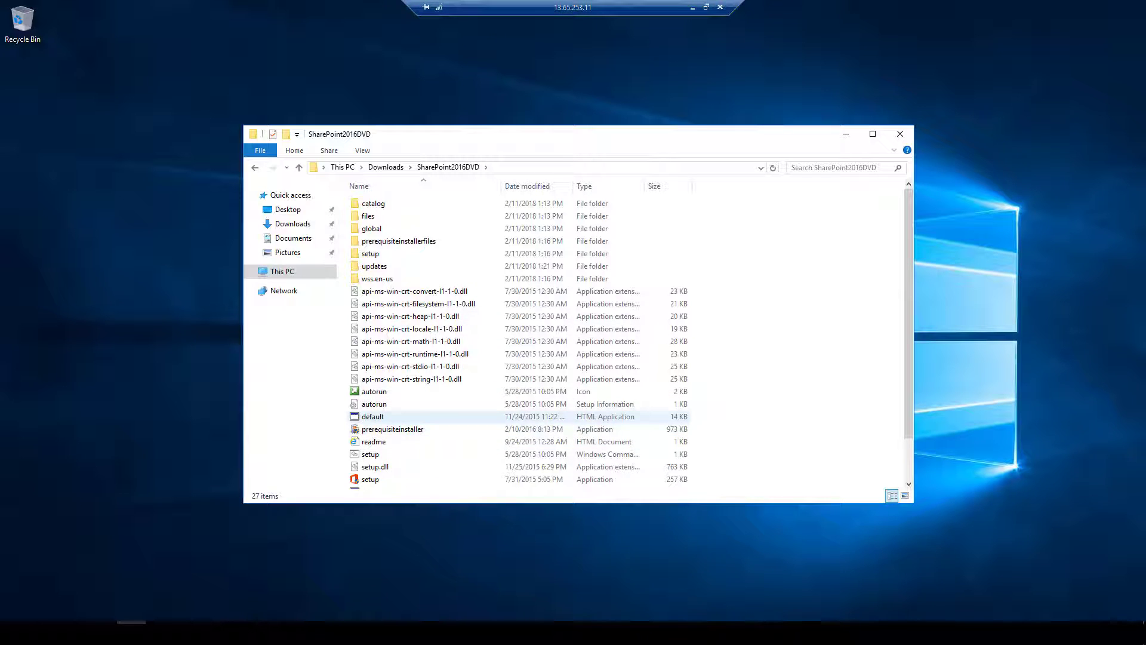
pyautogui.click(373, 417)
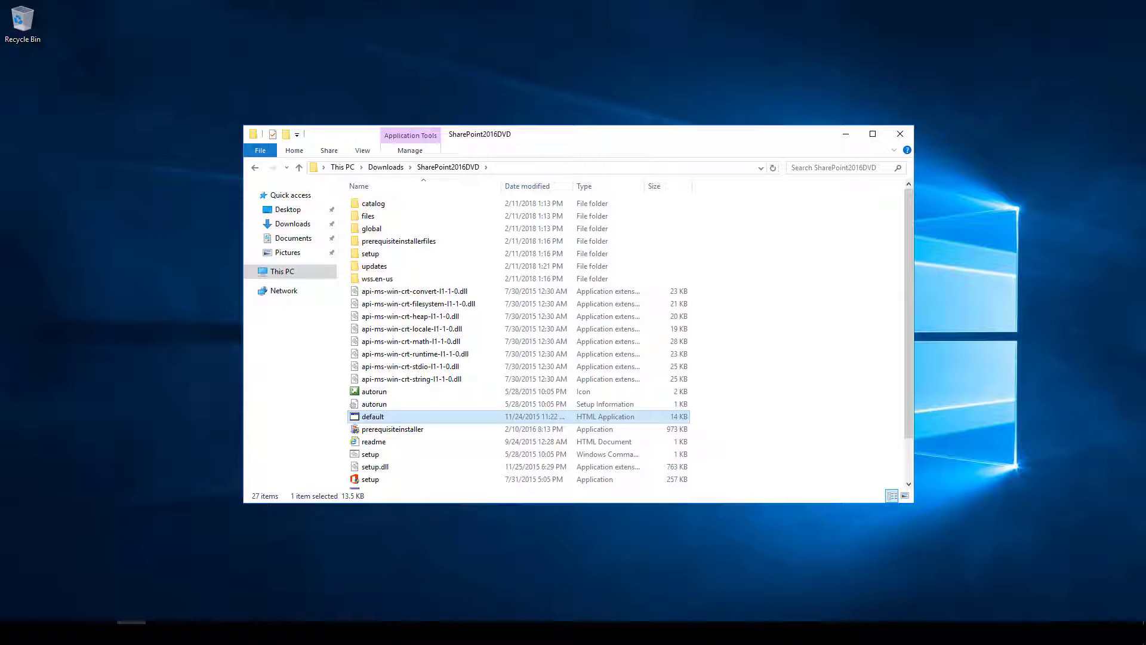
pyautogui.click(846, 134)
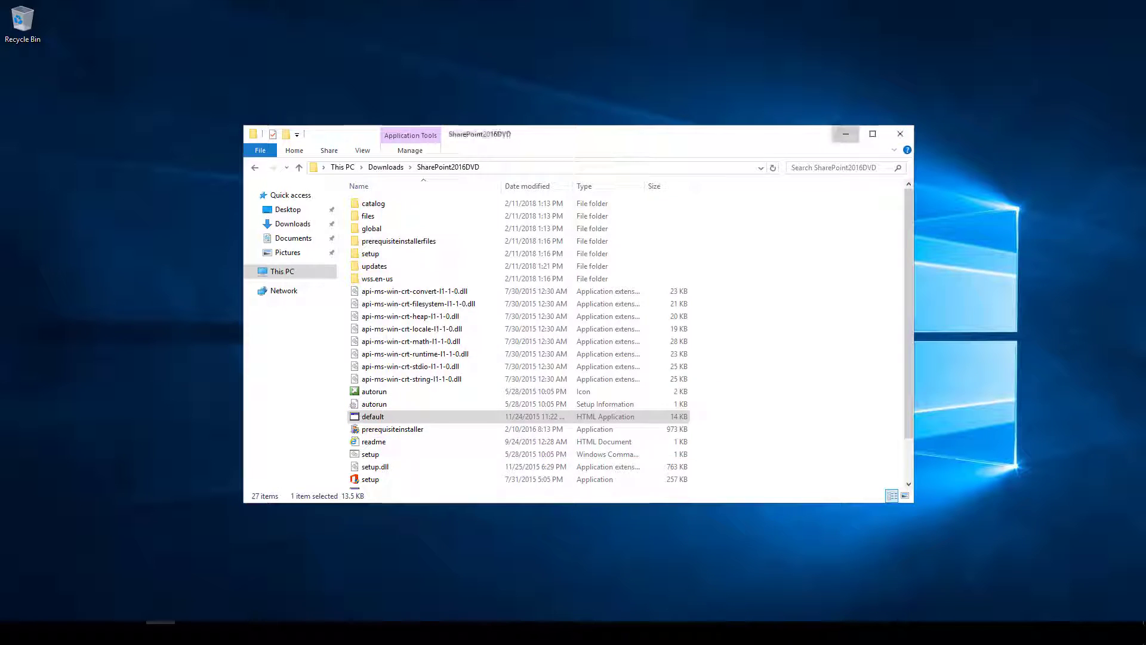
pyautogui.click(845, 133)
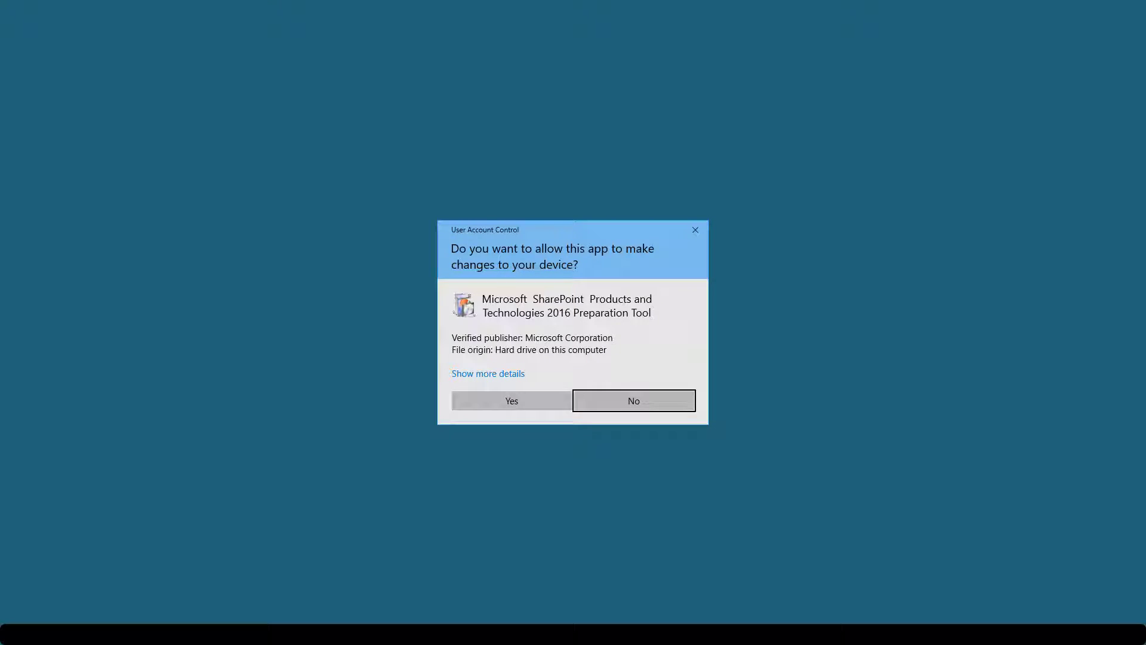
pyautogui.click(512, 399)
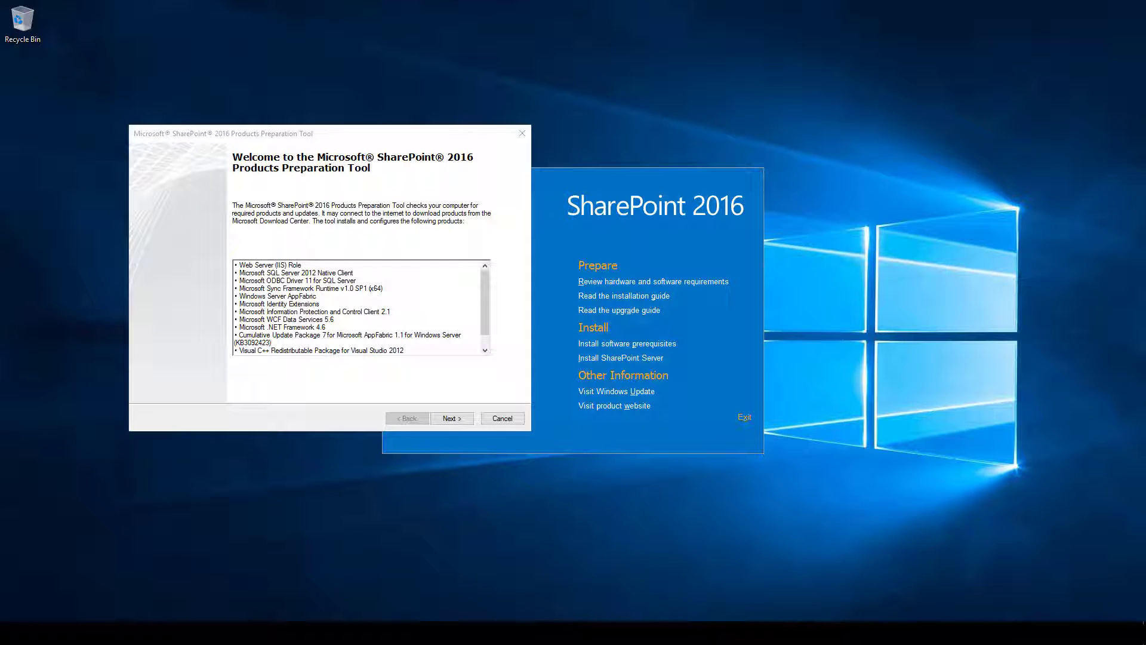
# Accept the license agreement in the SharePoint 2016 Products Preparation Tool and complete the prerequisites installation.
pyautogui.click(452, 418)
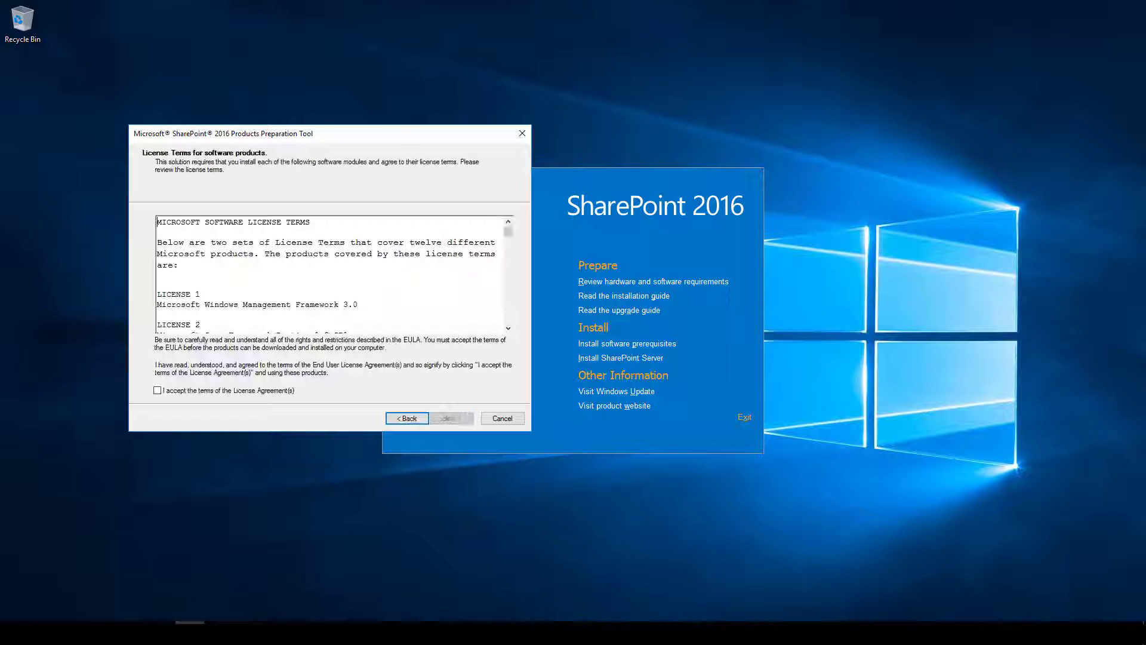
pyautogui.click(158, 390)
pyautogui.click(451, 419)
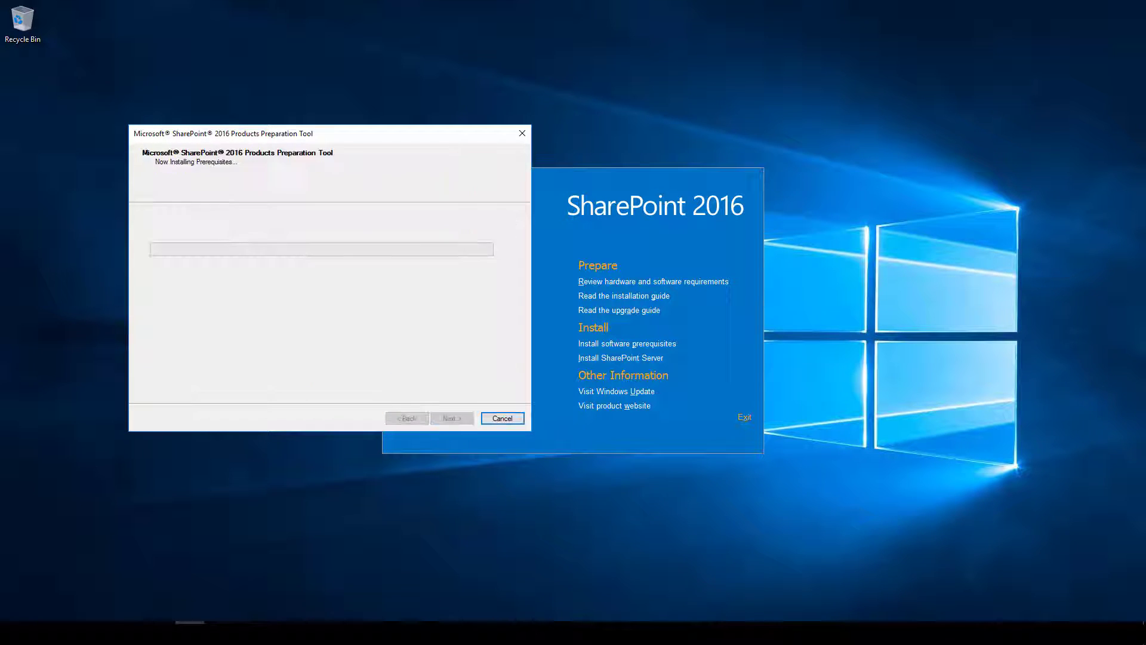
pyautogui.moveTo(358, 134); pyautogui.dragTo(609, 169)
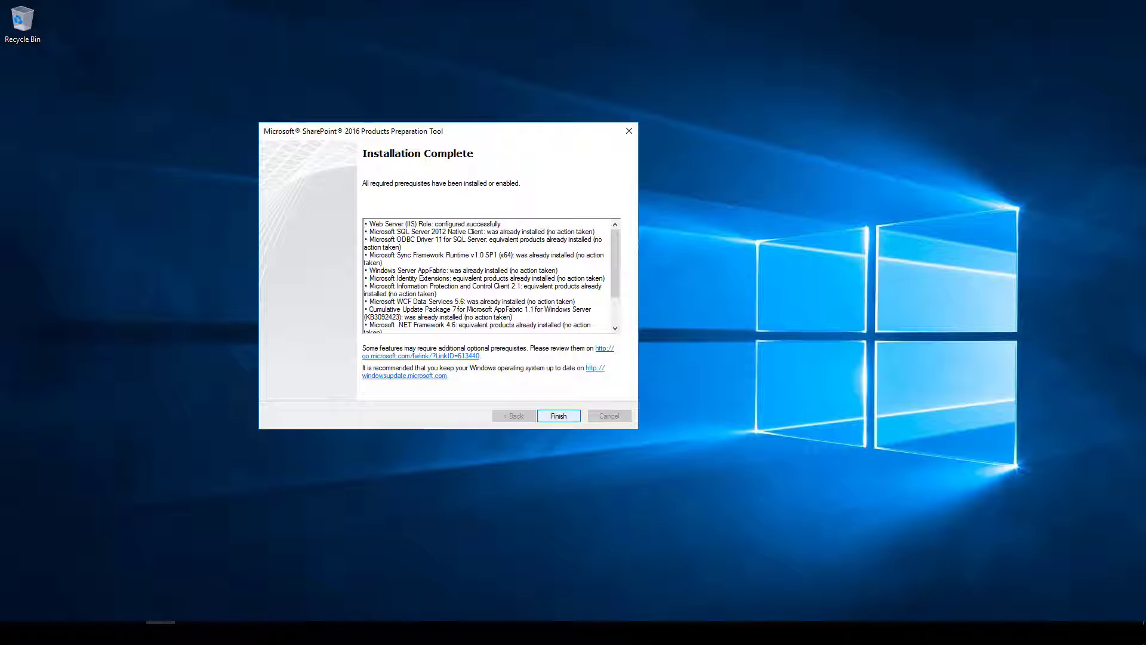
pyautogui.press('Return')
# Launch default from Downloads\SharePoint2016DVD again and start Install SharePoint Server with the folder window minimized.
pyautogui.click(132, 633)
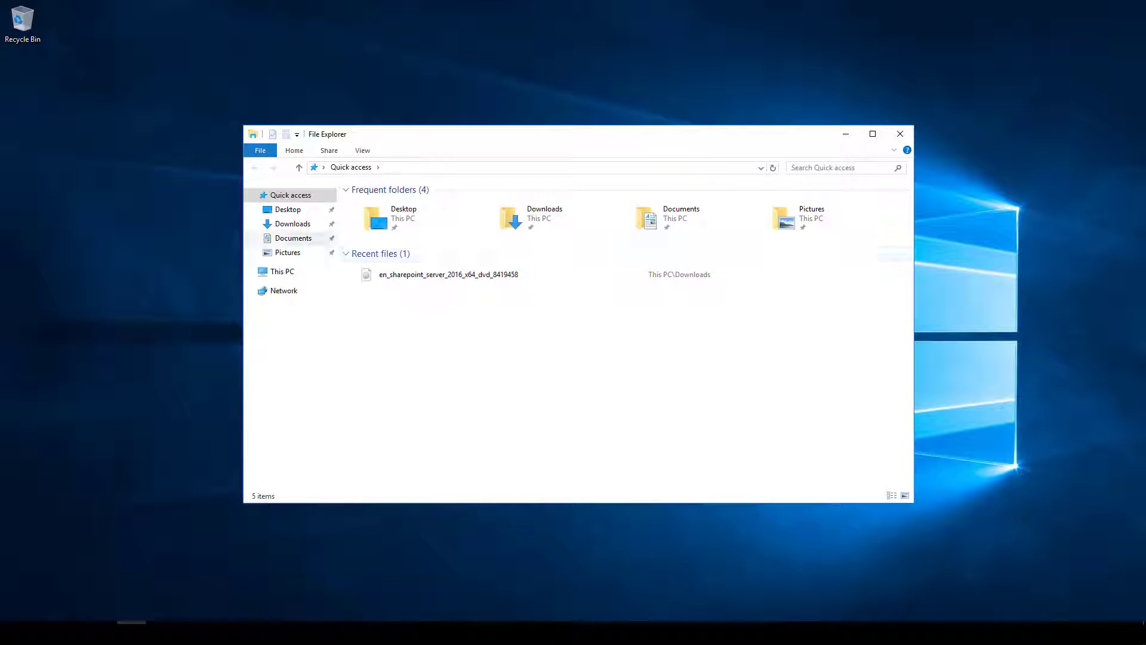
pyautogui.click(292, 224)
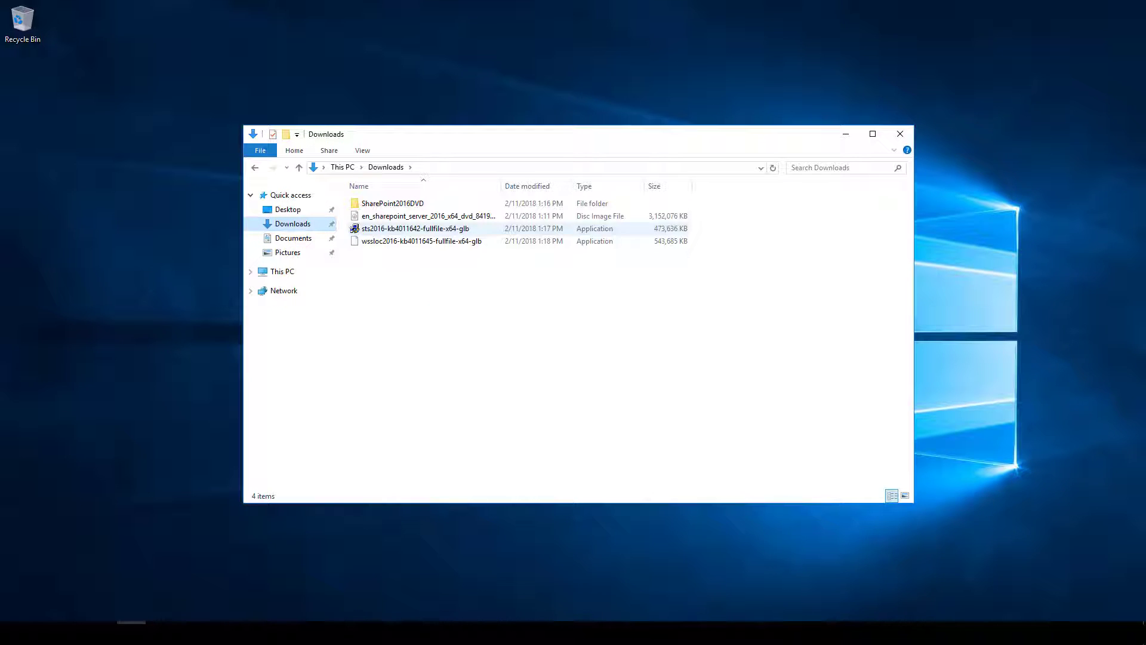
pyautogui.doubleClick(392, 203)
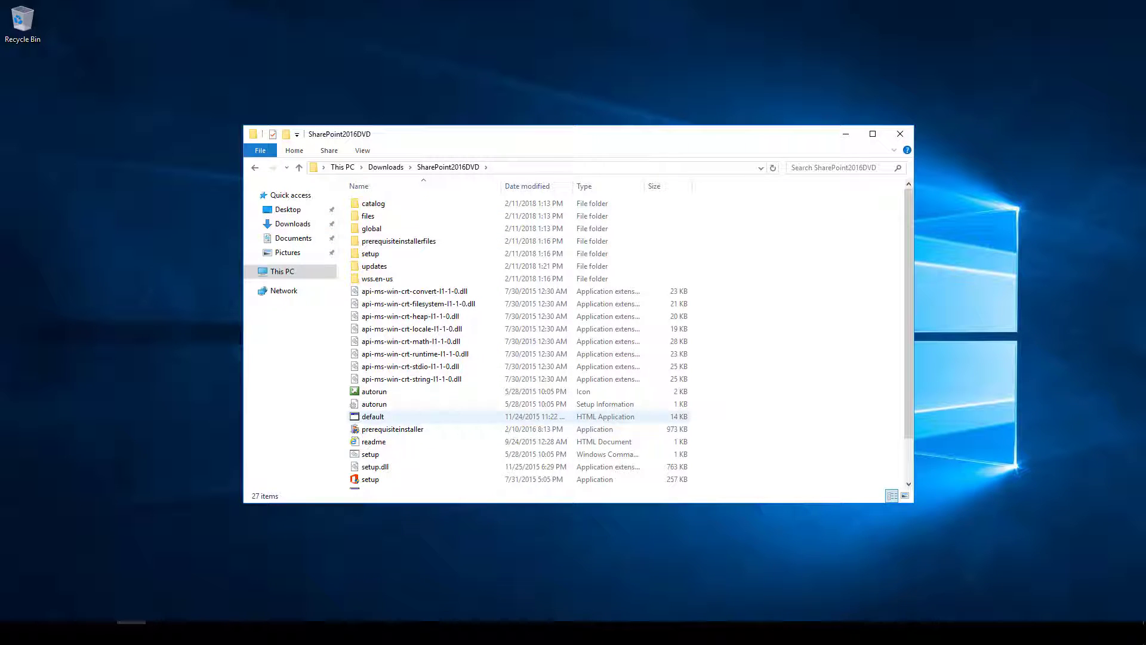
pyautogui.doubleClick(409, 416)
pyautogui.press('Return')
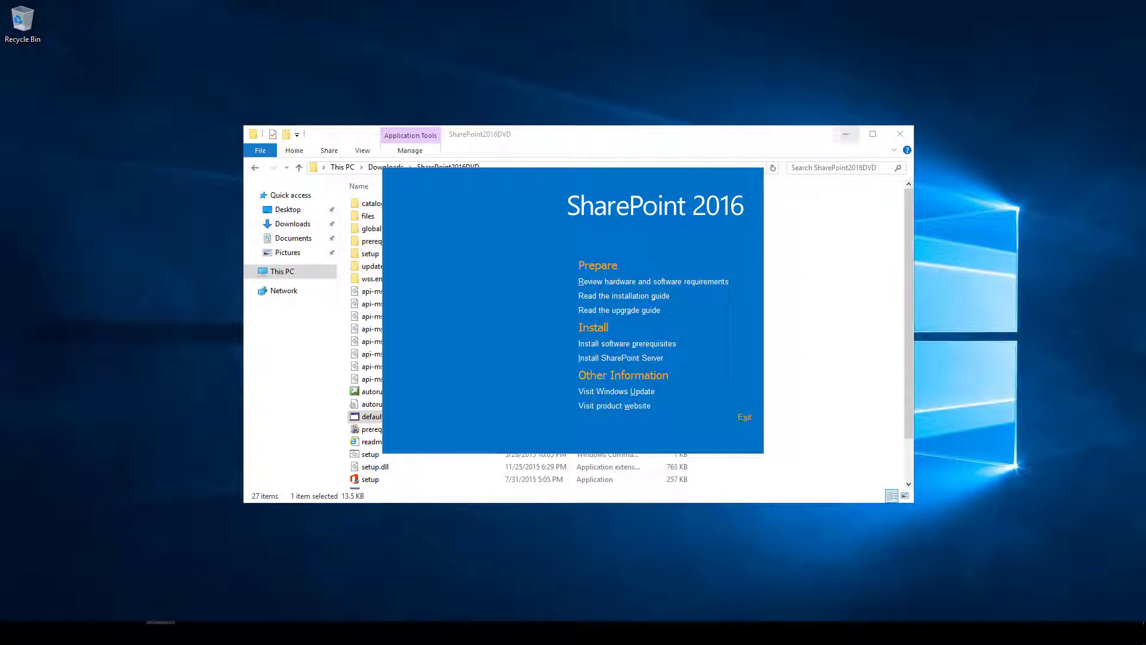
pyautogui.click(846, 134)
pyautogui.click(621, 358)
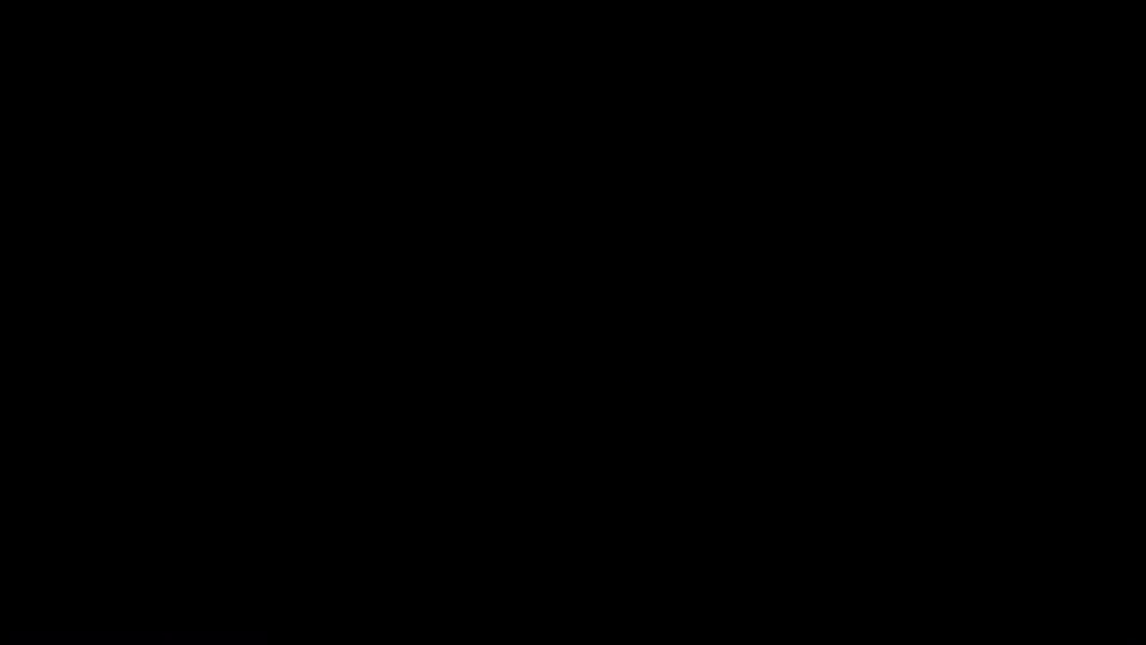
# Allow SharePoint setup to make changes, exit the SharePoint 2016 start screen, and accept the Microsoft Software License Terms.
pyautogui.click(511, 398)
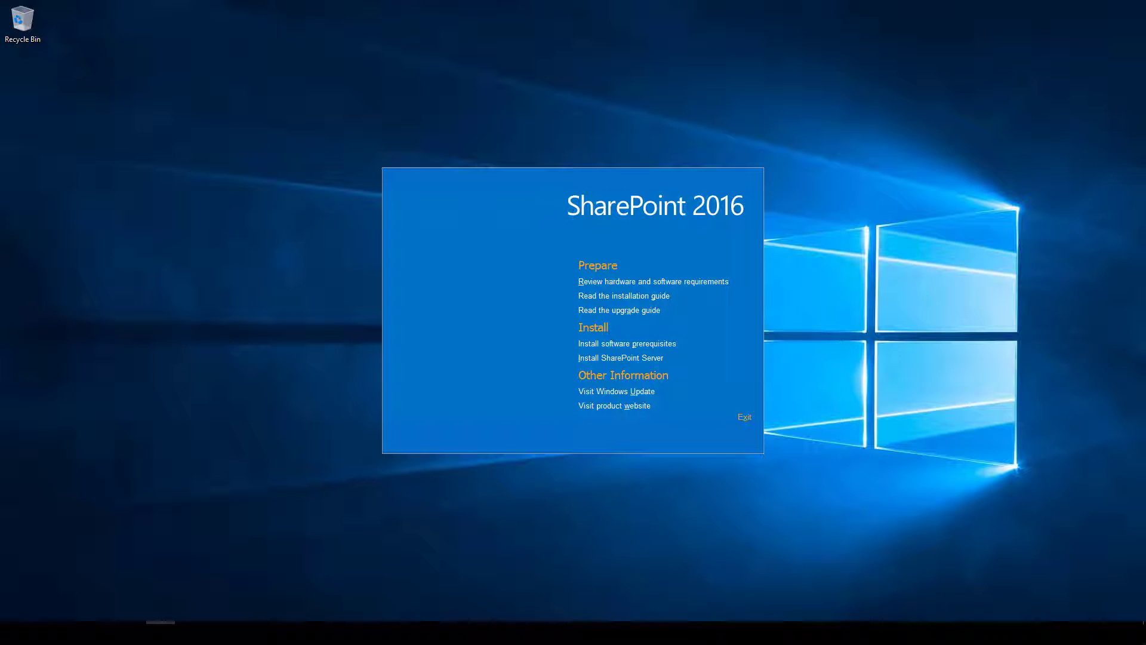
pyautogui.click(744, 417)
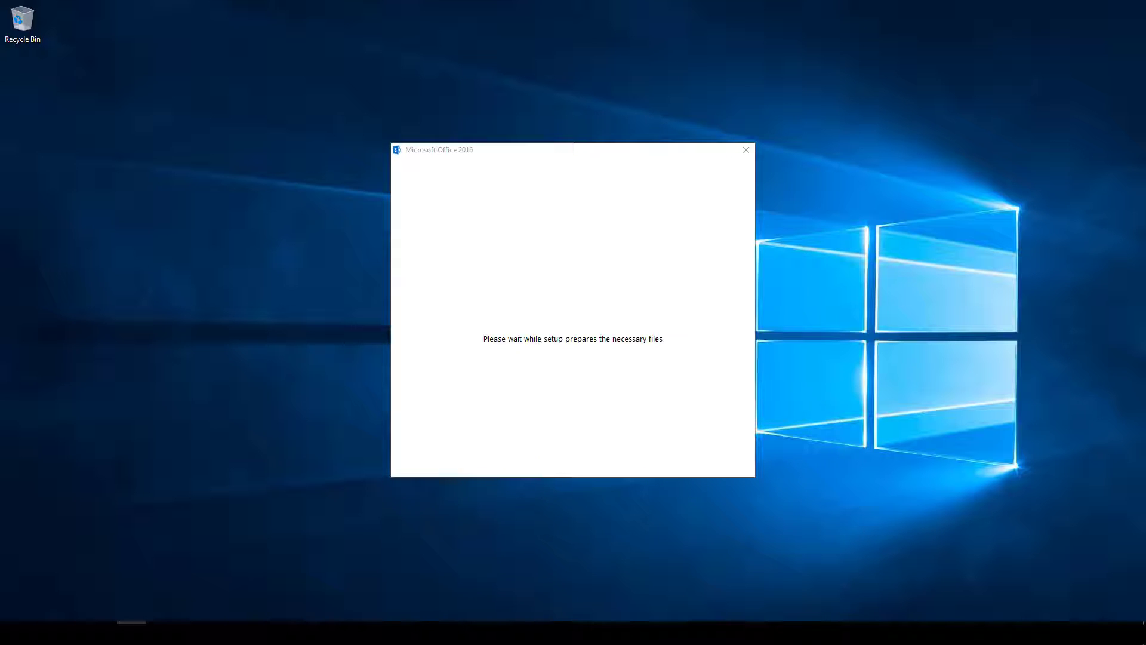
pyautogui.moveTo(573, 1)
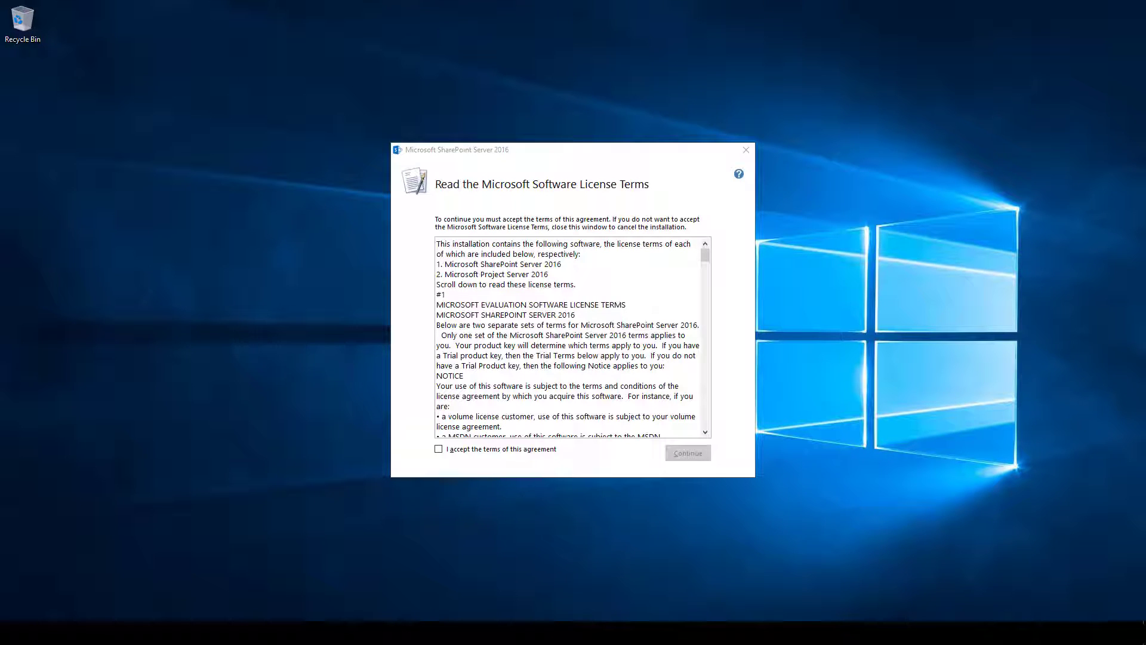
pyautogui.click(439, 448)
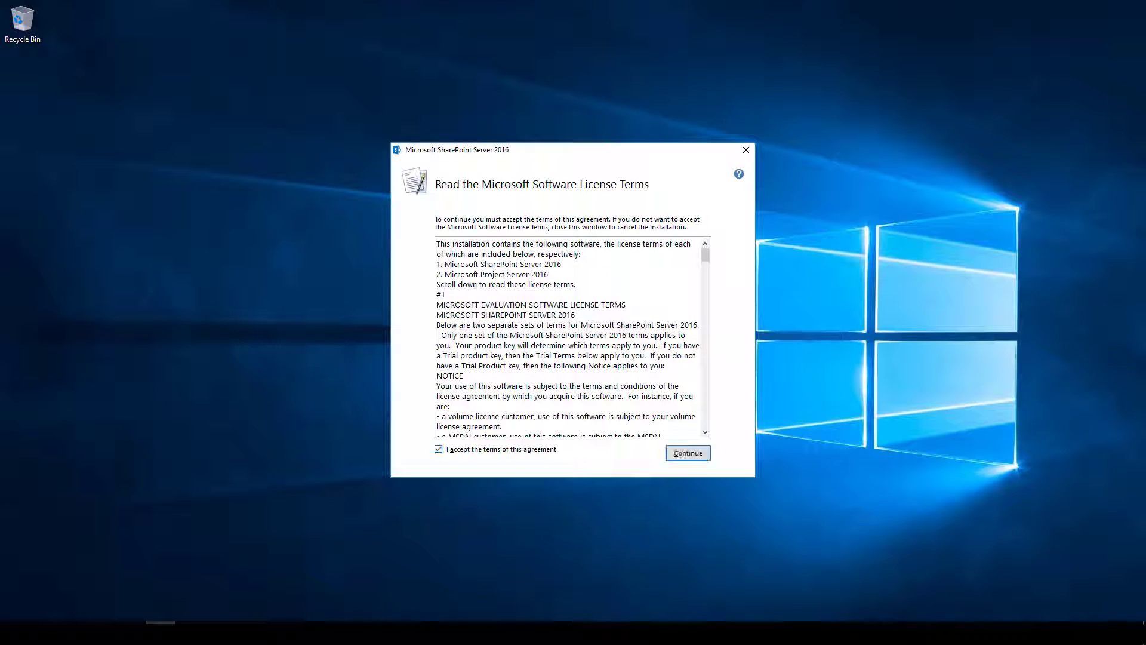
pyautogui.click(681, 454)
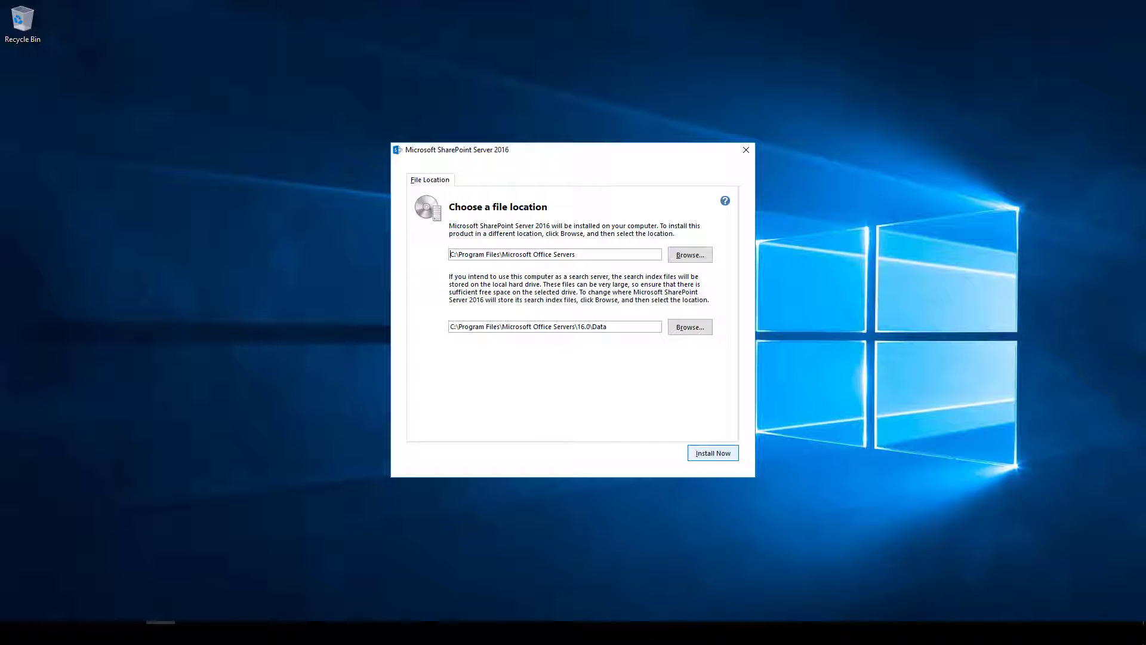
# Install SharePoint Server 2016 to the default file locations and close setup without running the SharePoint Products Configuration Wizard.
pyautogui.press('Return')
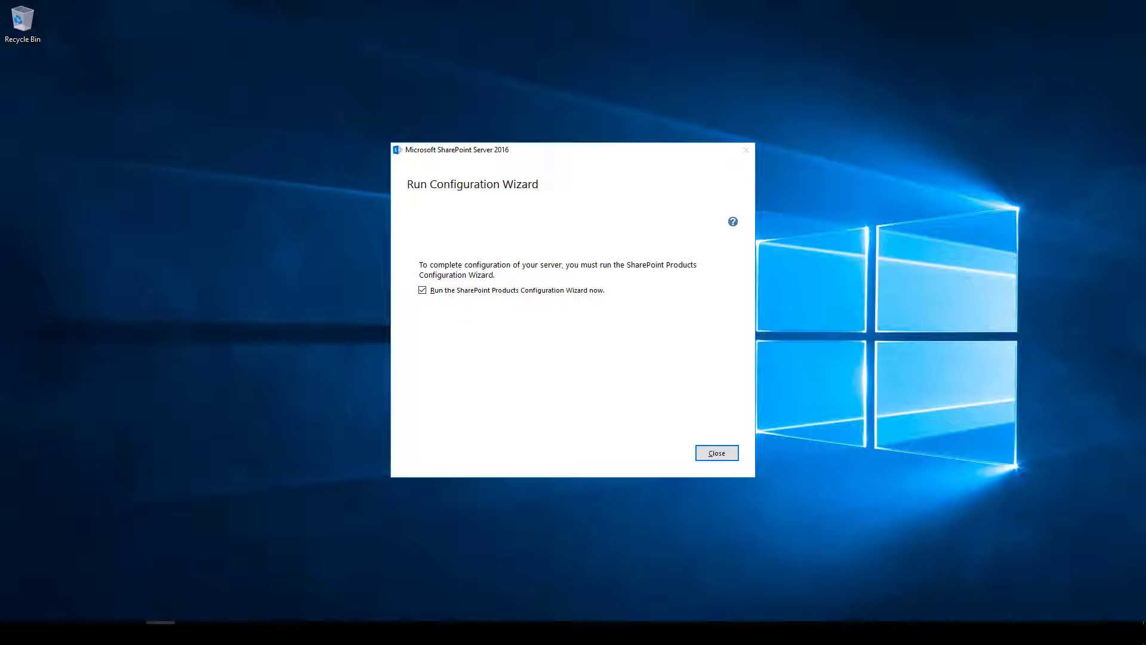
pyautogui.click(422, 290)
pyautogui.press('Return')
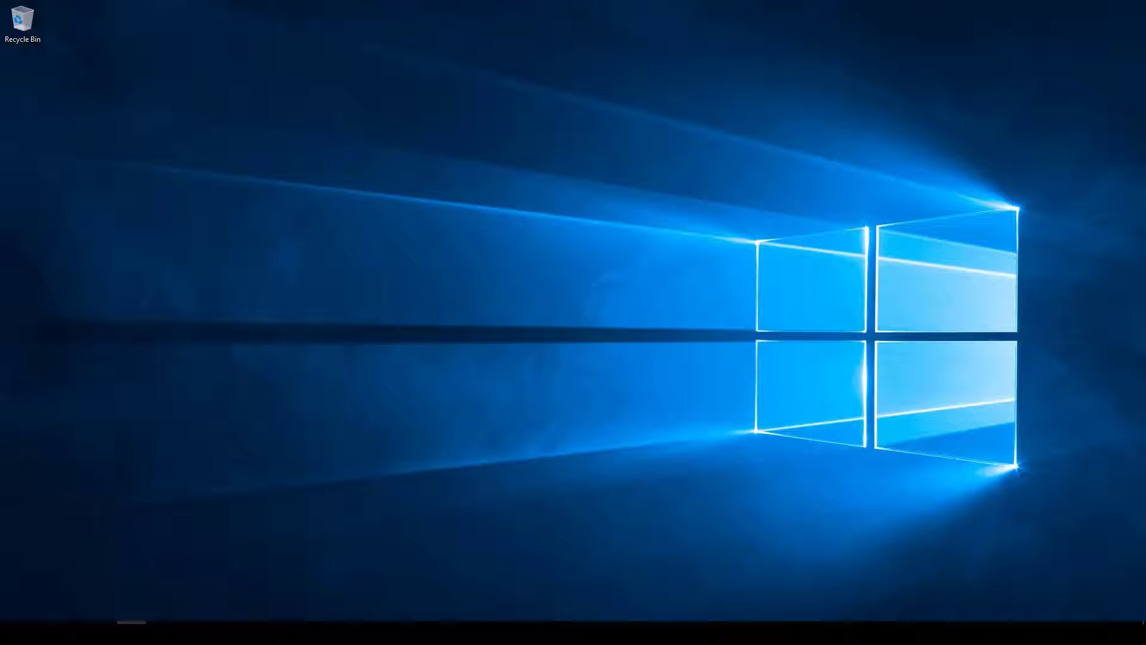
# Pin the SharePoint 2016 Products Configuration Wizard, Central Administration and Management Shell to Start.
pyautogui.press('super')
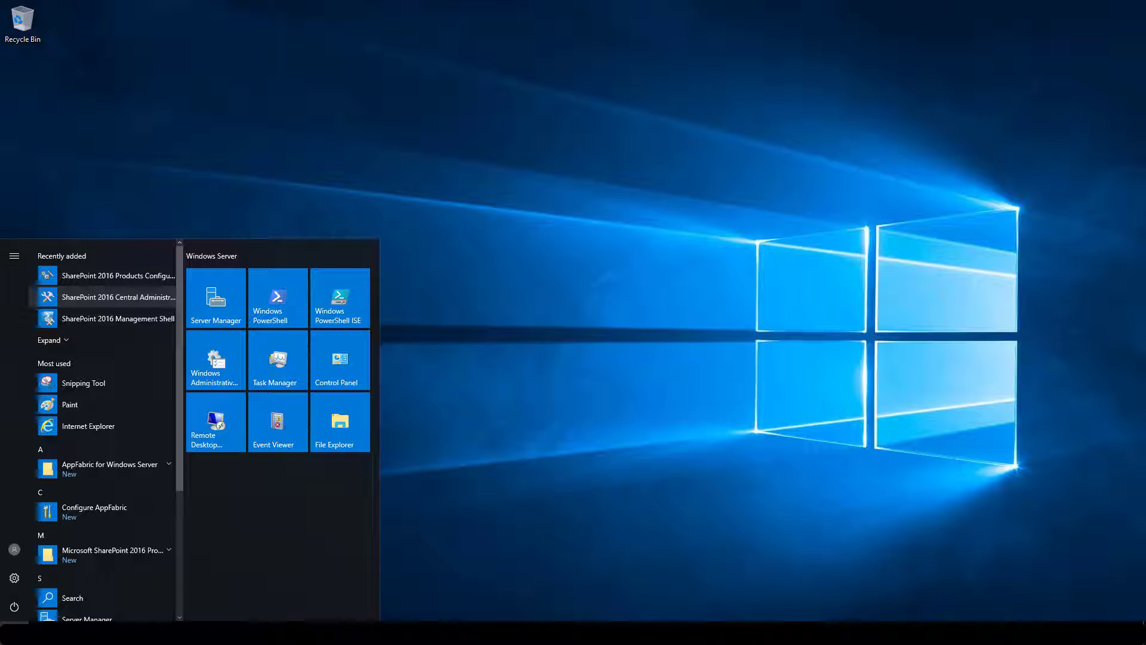
pyautogui.rightClick(101, 275)
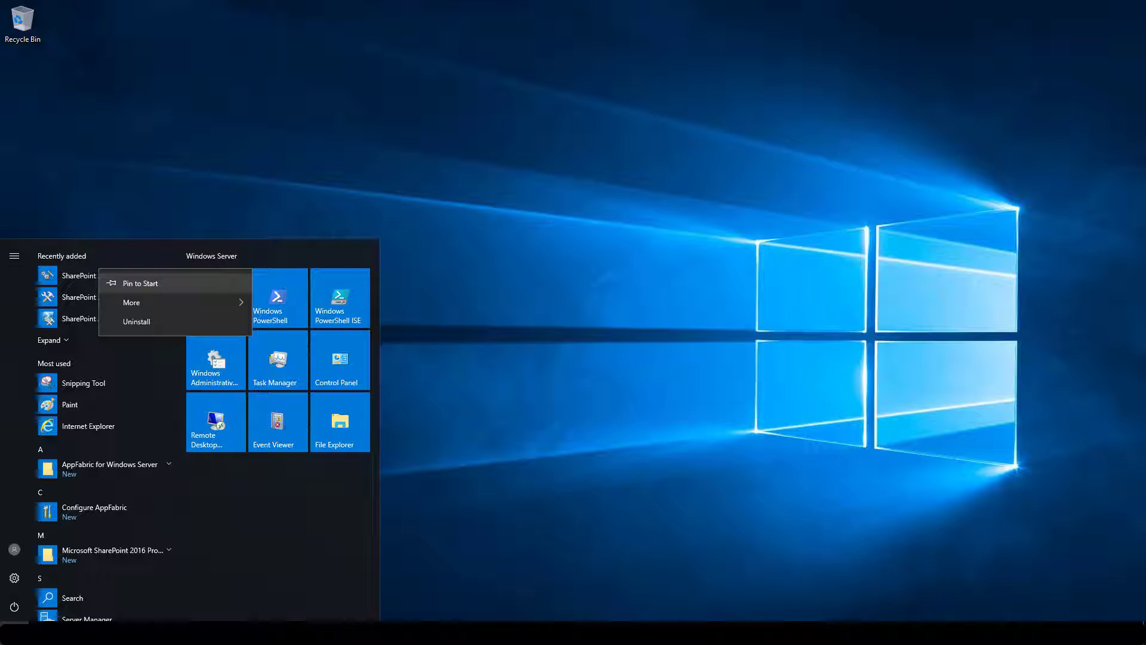
pyautogui.click(140, 283)
pyautogui.rightClick(77, 297)
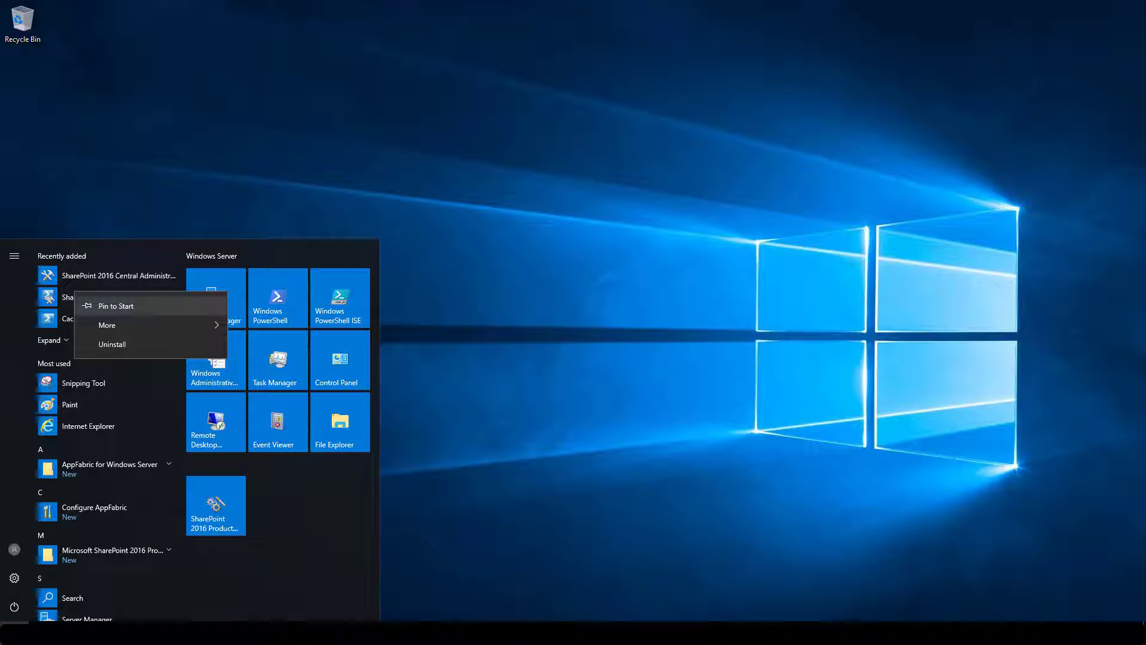
pyautogui.click(116, 305)
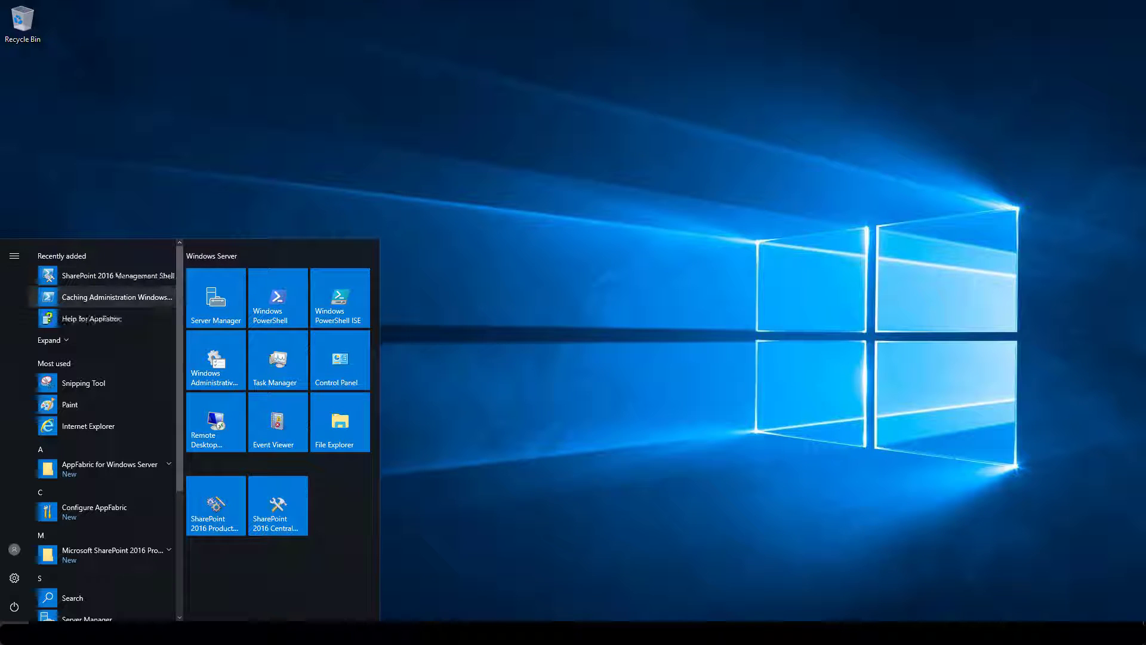
pyautogui.rightClick(118, 277)
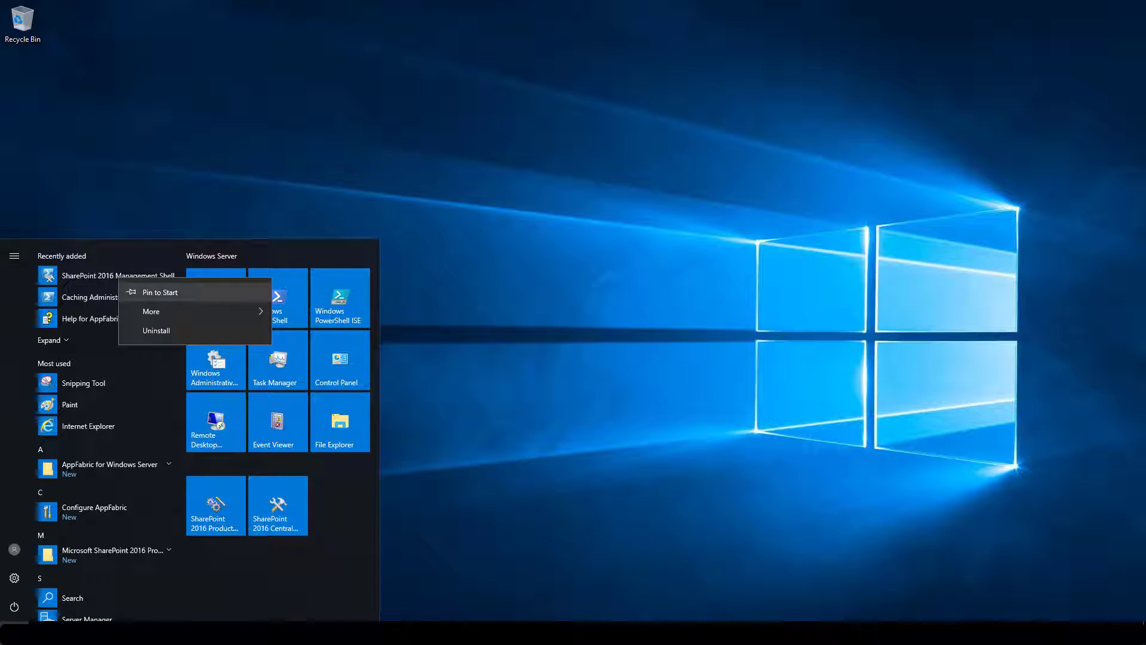
pyautogui.click(156, 292)
# Launch the SharePoint Products Configuration Wizard, allow the service restarts, and choose to create a new server farm.
pyautogui.click(216, 506)
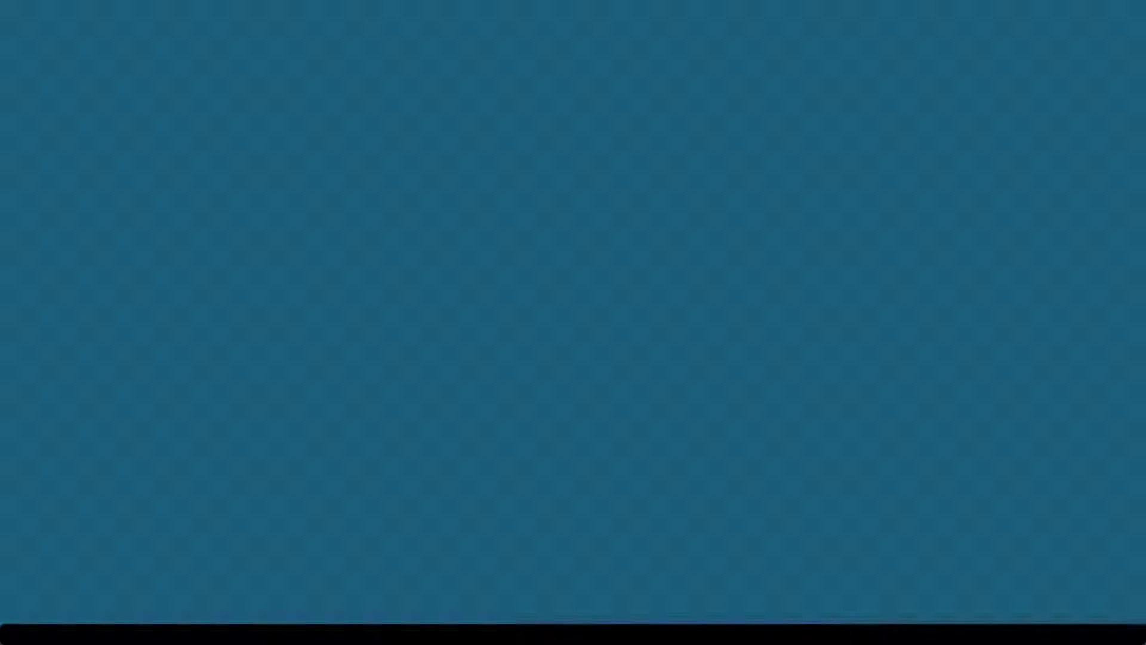
pyautogui.click(511, 401)
pyautogui.hotkey('alt', 'y')
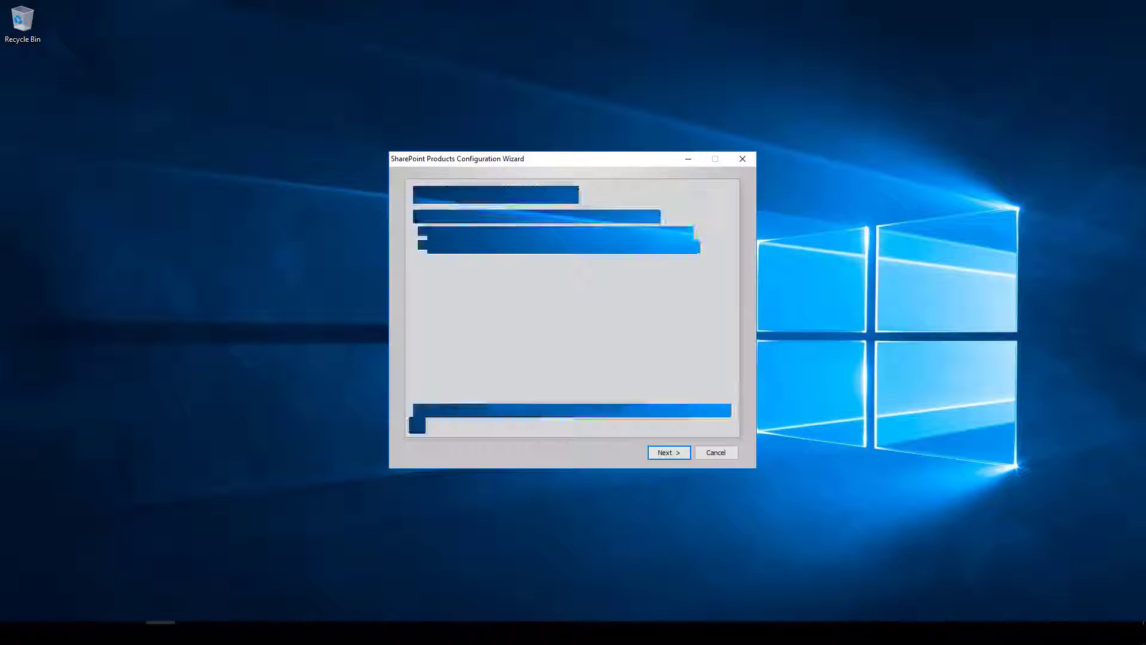
pyautogui.click(669, 452)
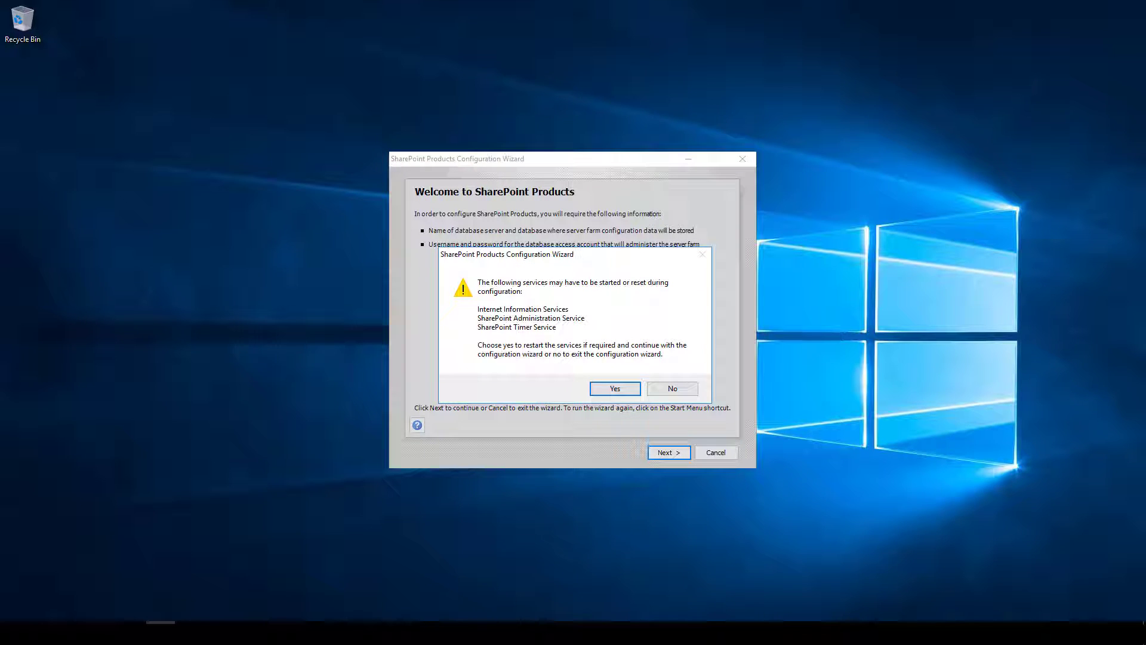
pyautogui.click(615, 389)
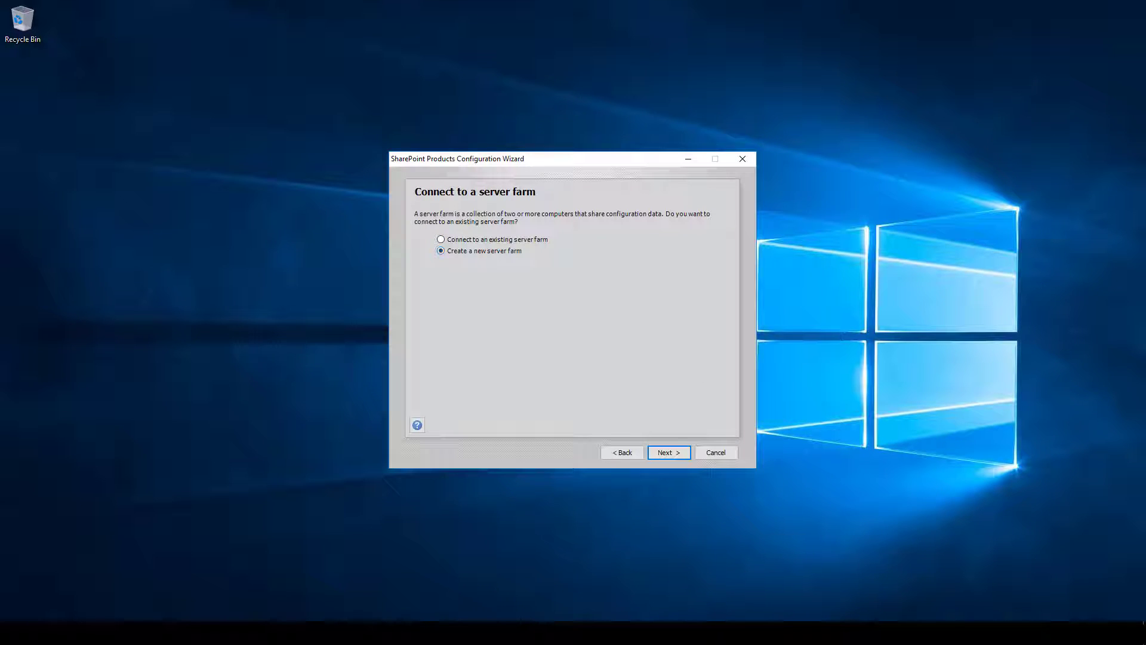
pyautogui.press('Return')
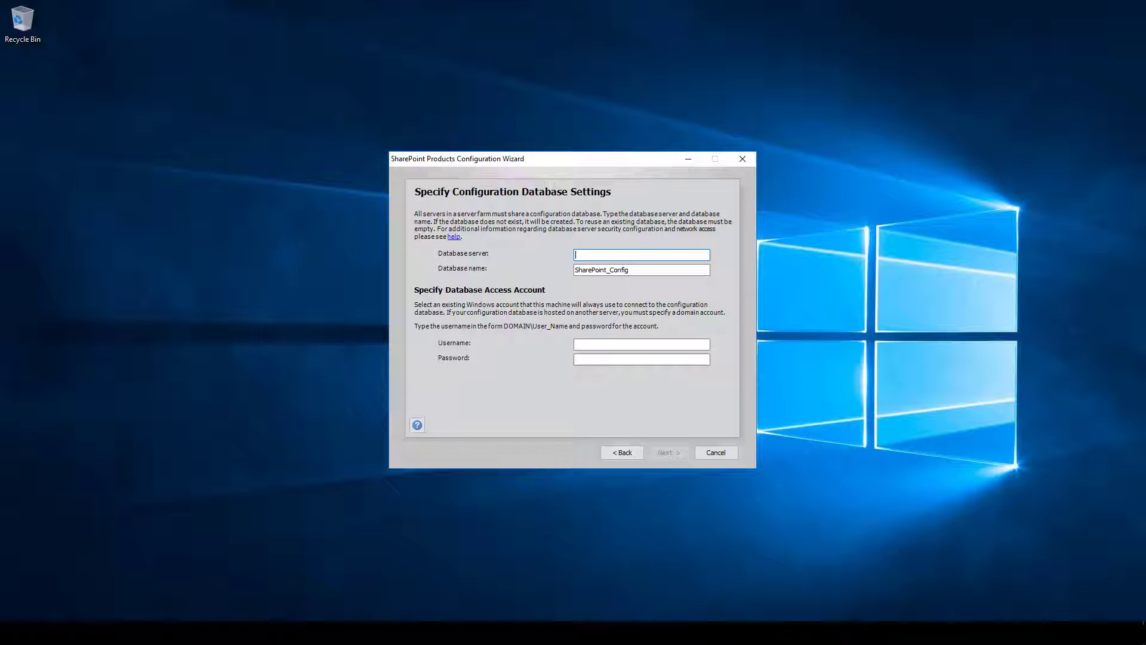
# Submit the configuration database settings with database server SPDB, username sbeeh\SPFarm and the account password.
pyautogui.write('SPDB')
pyautogui.click(641, 344)
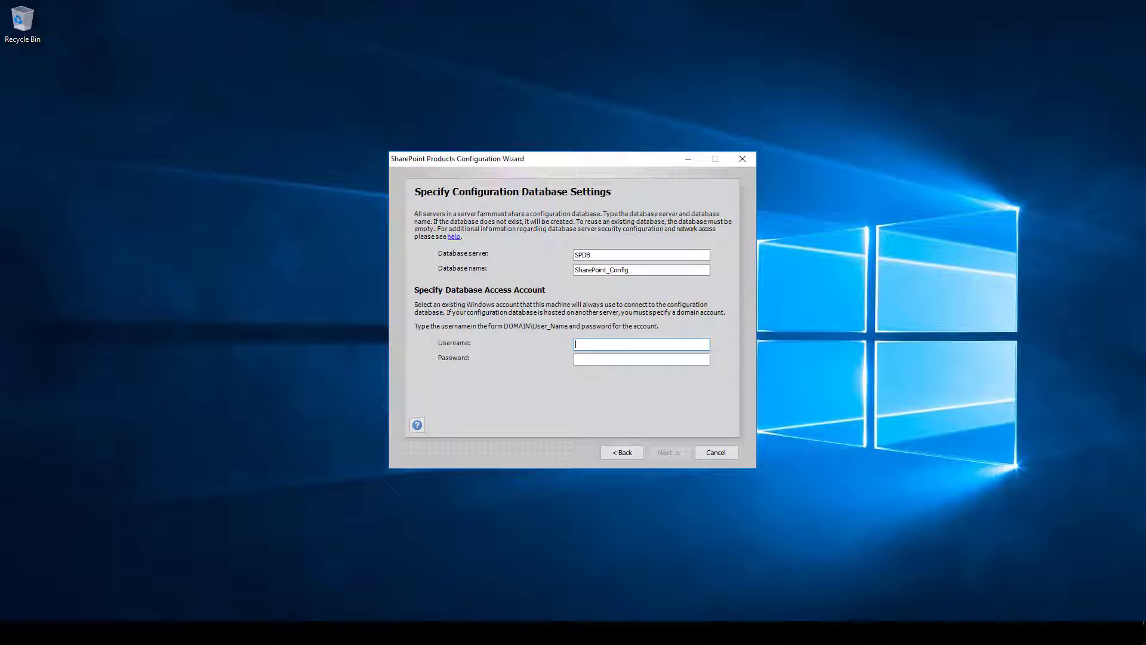
pyautogui.write('sbeeh\\SPFarm')
pyautogui.press('Tab')
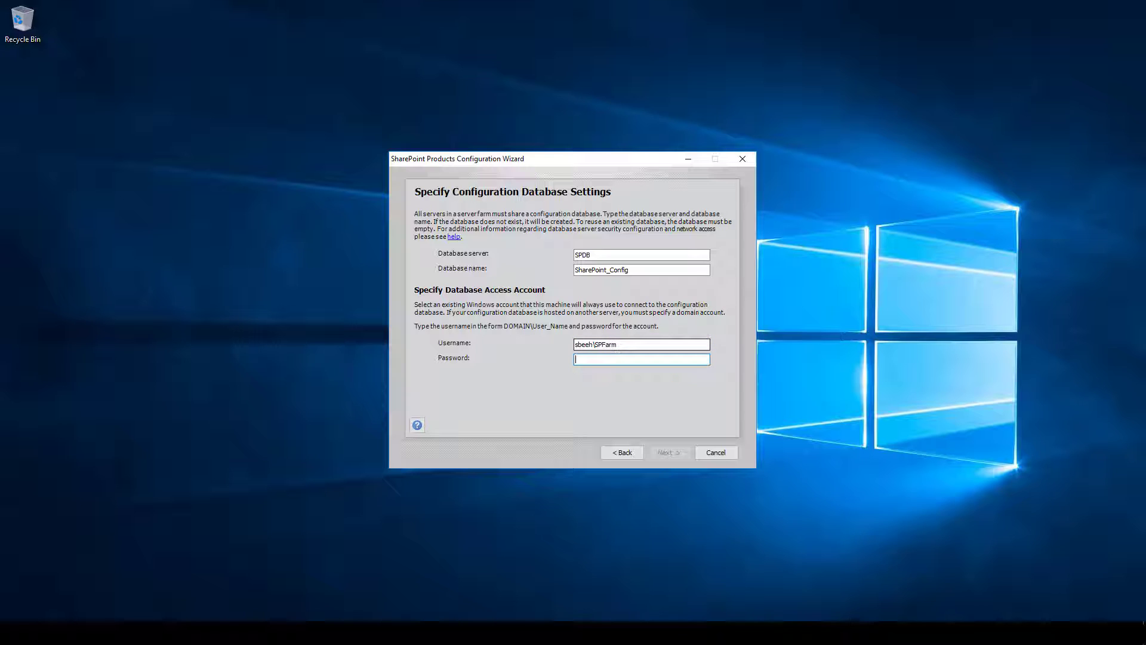
pyautogui.write('••••••••')
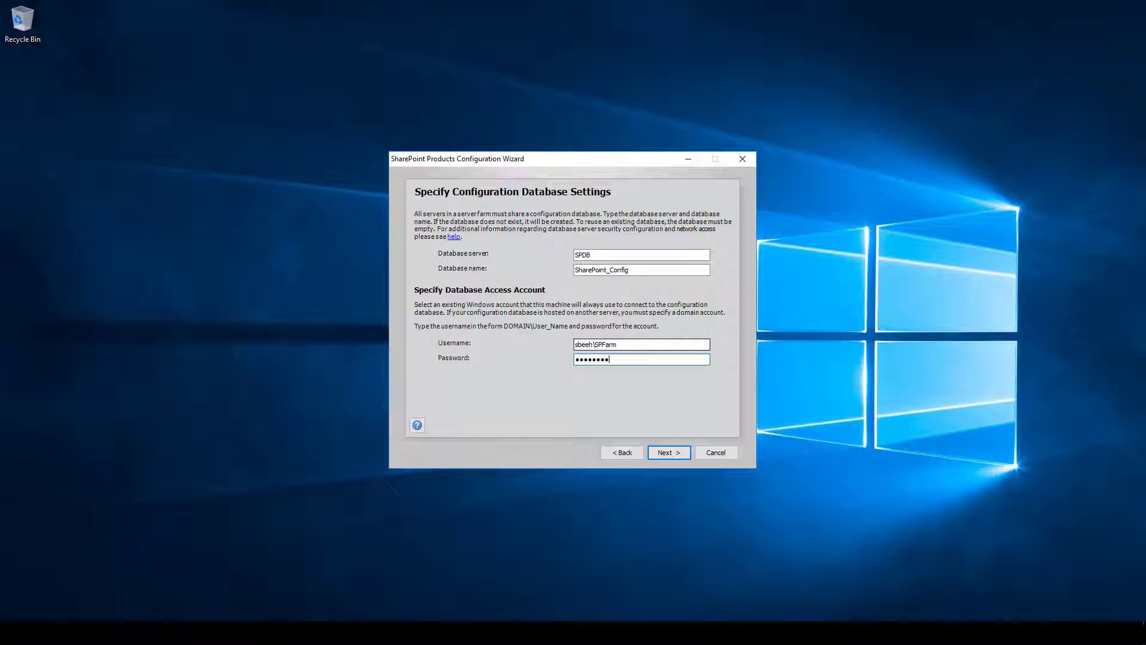
pyautogui.click(669, 452)
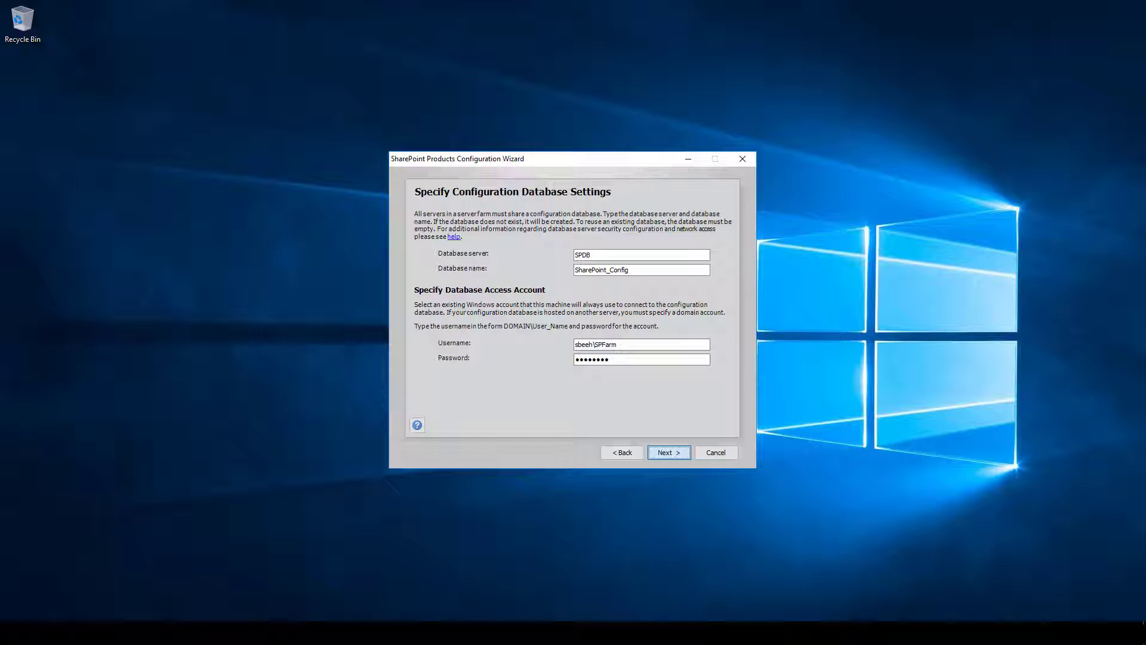
# Switch to the SBEEH-DB remote session and open Windows Firewall by searching Control Panel for "fire".
pyautogui.moveTo(692, 3)
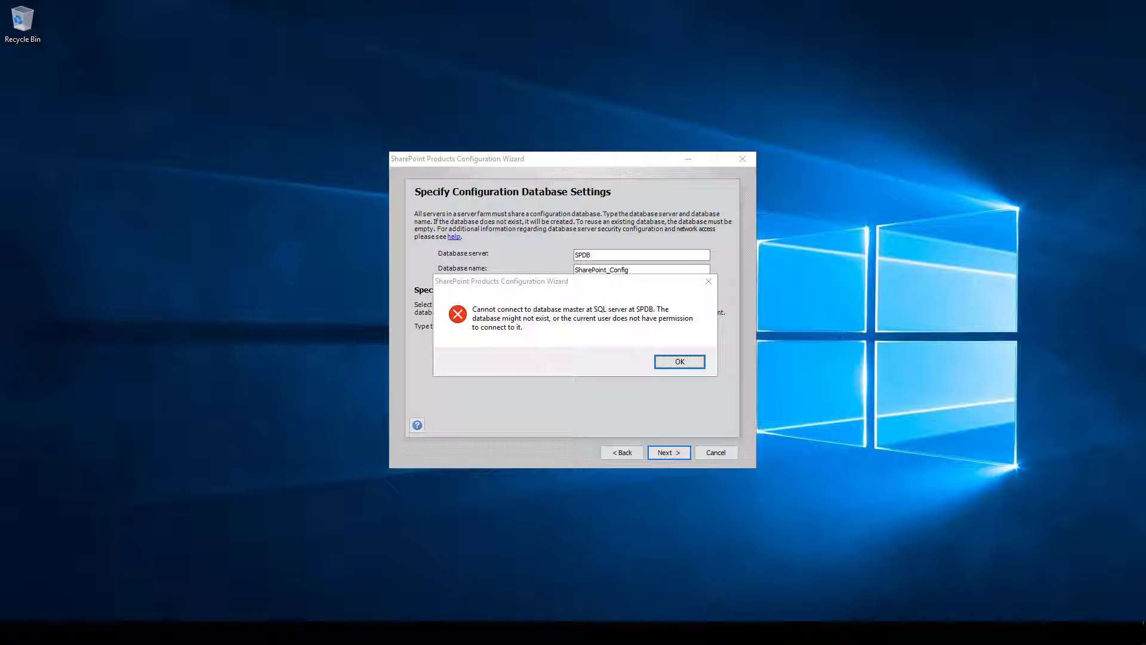
pyautogui.moveTo(573, 2)
pyautogui.click(692, 7)
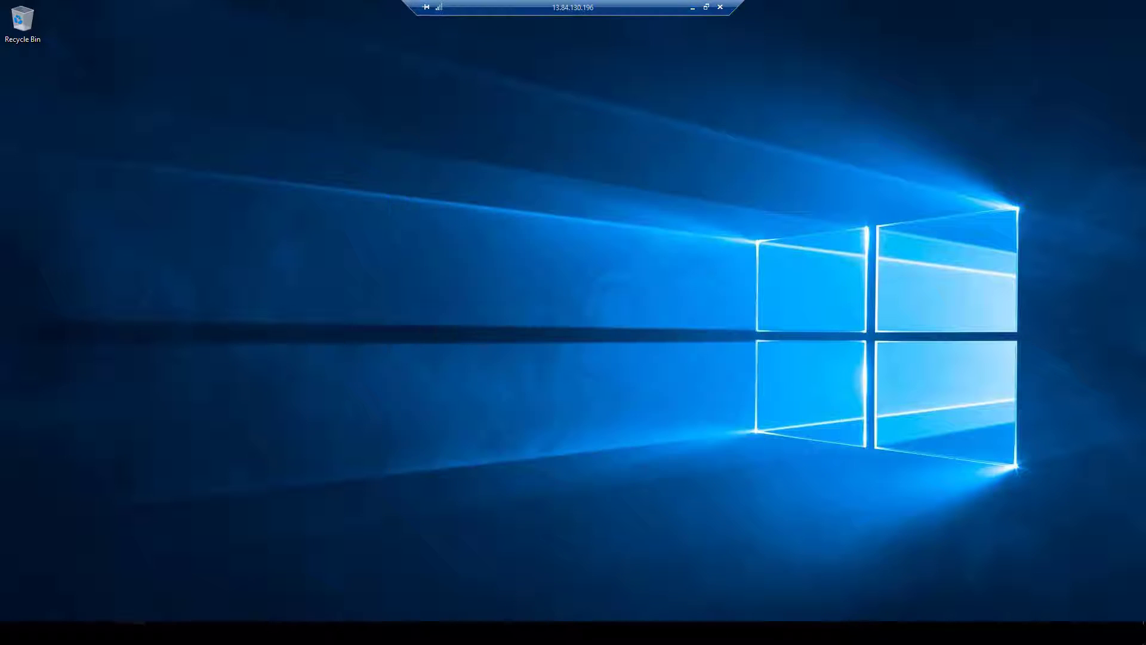
pyautogui.rightClick(13, 633)
pyautogui.click(41, 528)
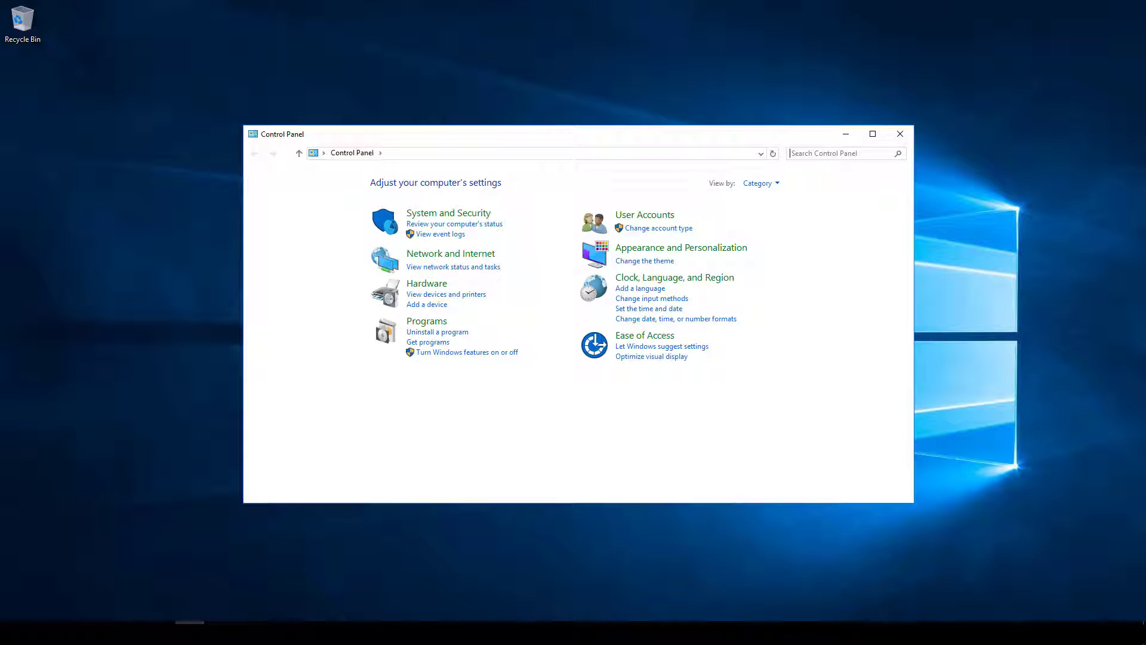
pyautogui.write('fire')
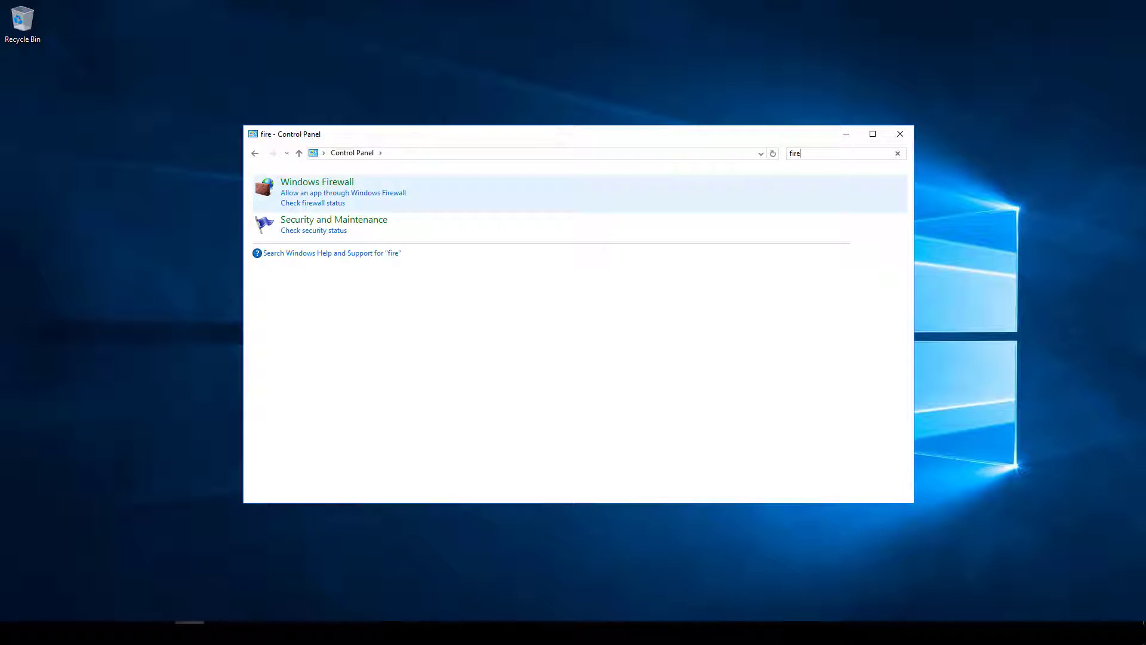
pyautogui.click(313, 182)
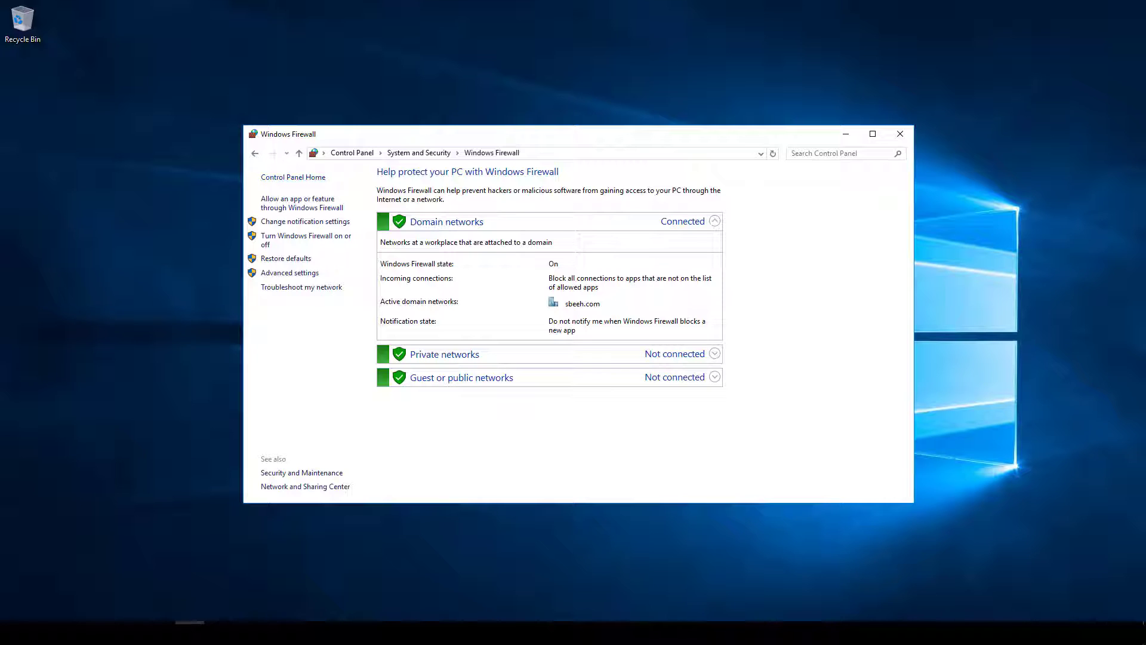
# Turn off Windows Firewall for the domain, private and public networks on SBEEH-DB and close the settings window.
pyautogui.click(306, 237)
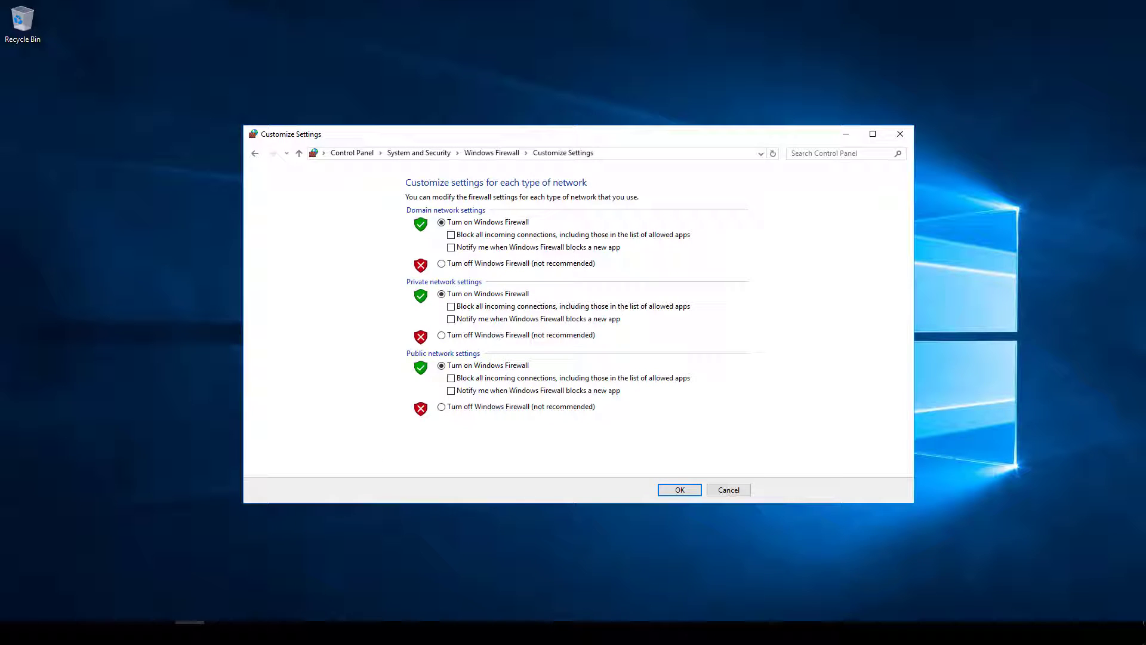
pyautogui.click(441, 264)
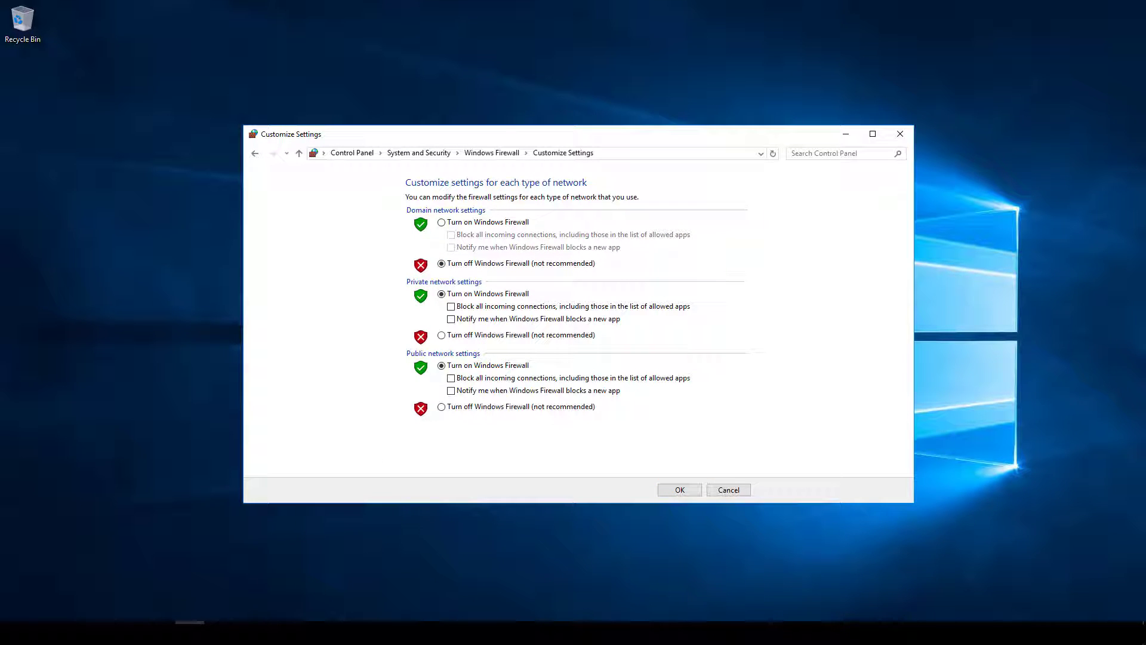
pyautogui.click(441, 335)
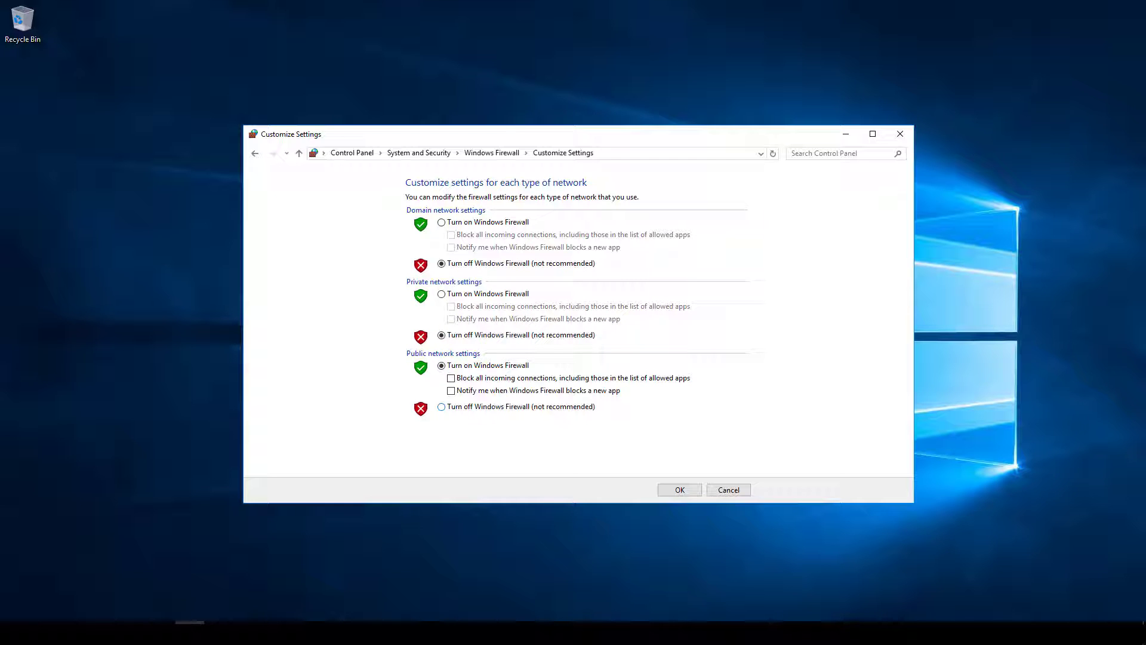
pyautogui.click(441, 406)
pyautogui.click(679, 489)
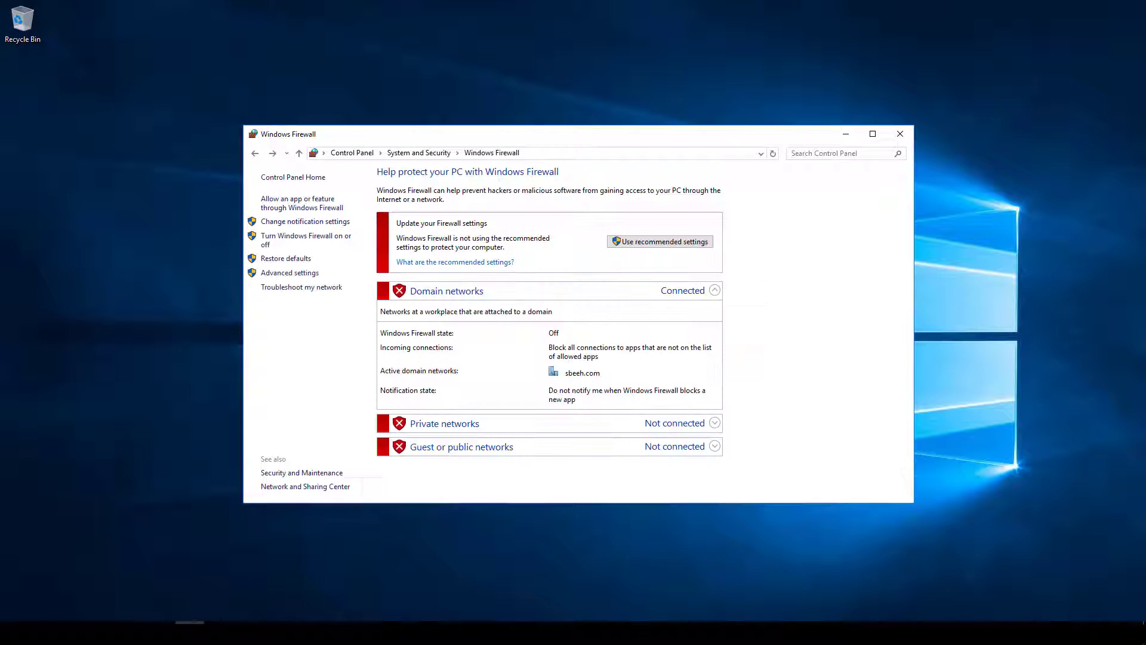
pyautogui.click(900, 133)
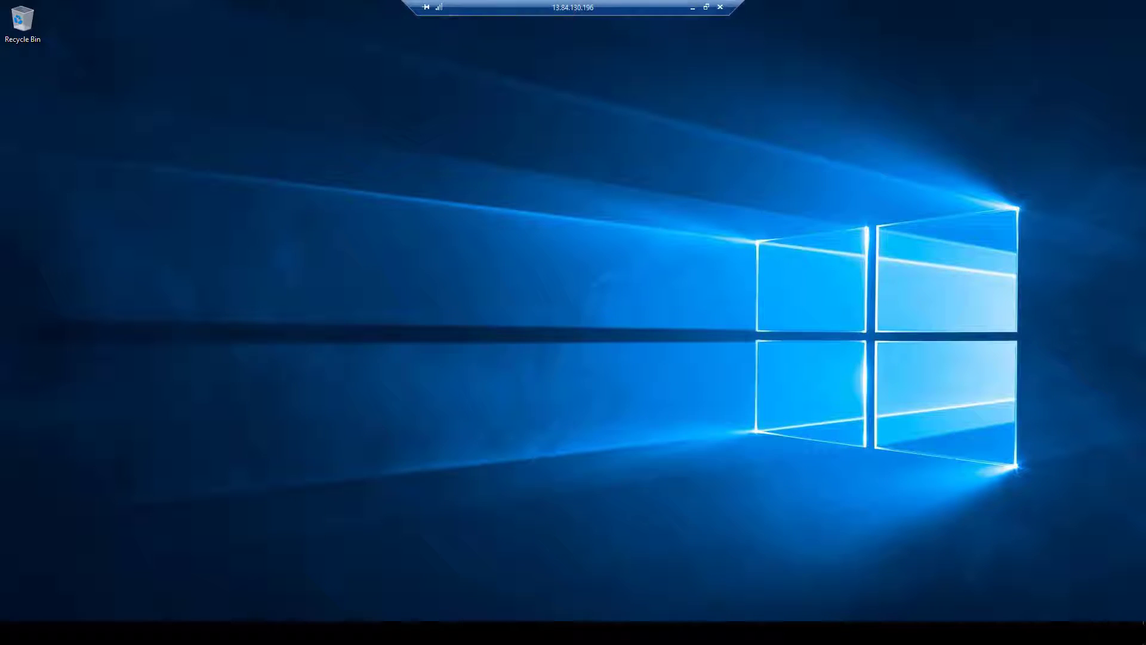
# Return to the SBEEH-AppSearch session, dismiss the database connection error, and resubmit the configuration database settings.
pyautogui.click(692, 7)
pyautogui.click(278, 633)
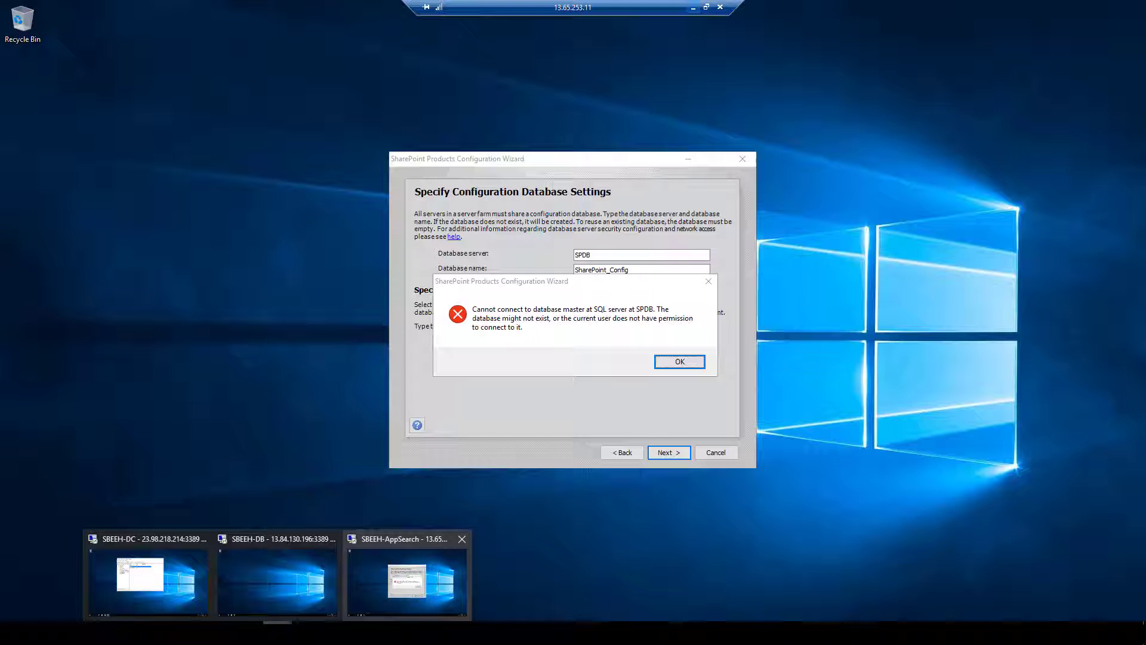
pyautogui.click(406, 576)
pyautogui.click(679, 361)
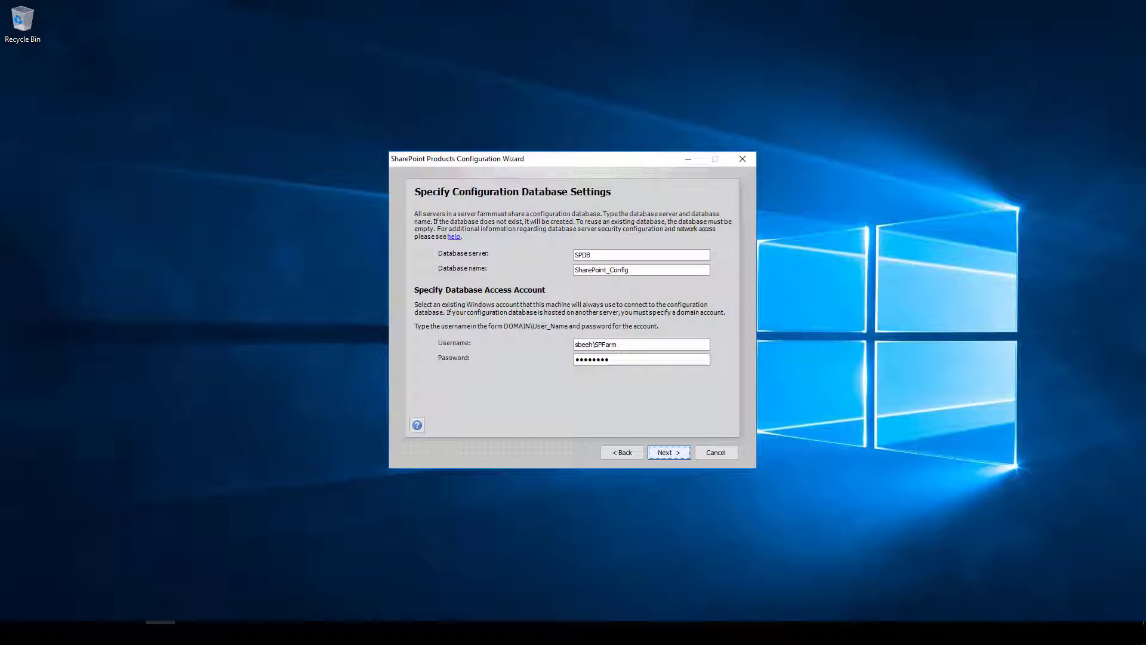
pyautogui.press('Return')
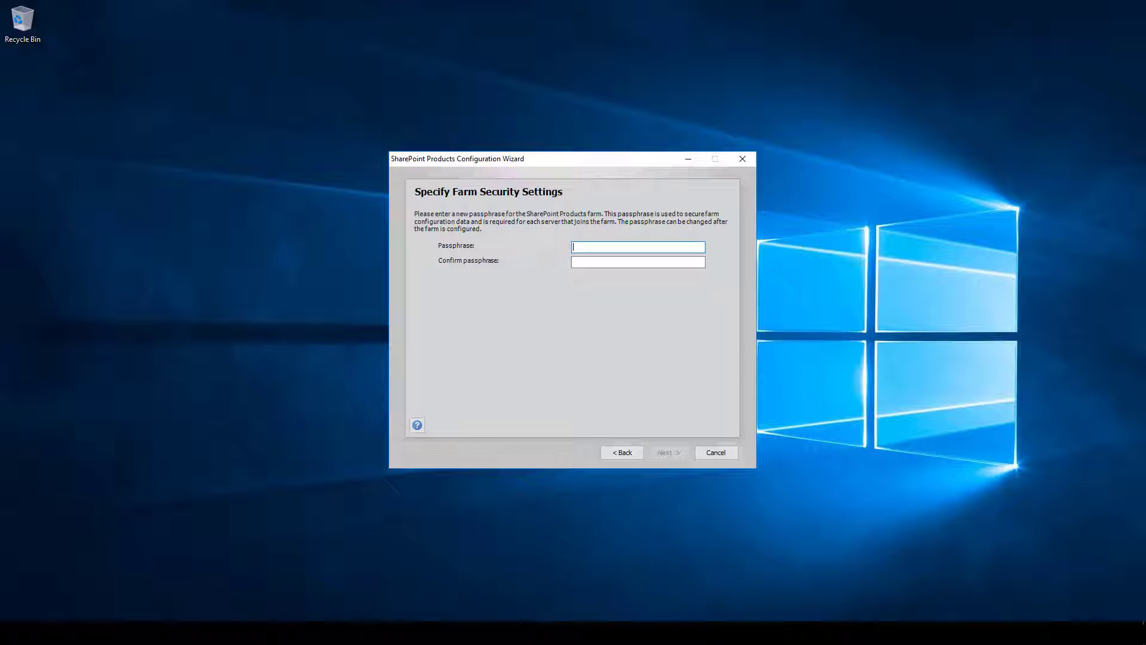
# Enter and confirm the new farm passphrase in the farm security settings and submit it.
pyautogui.write('******')
pyautogui.press('Tab')
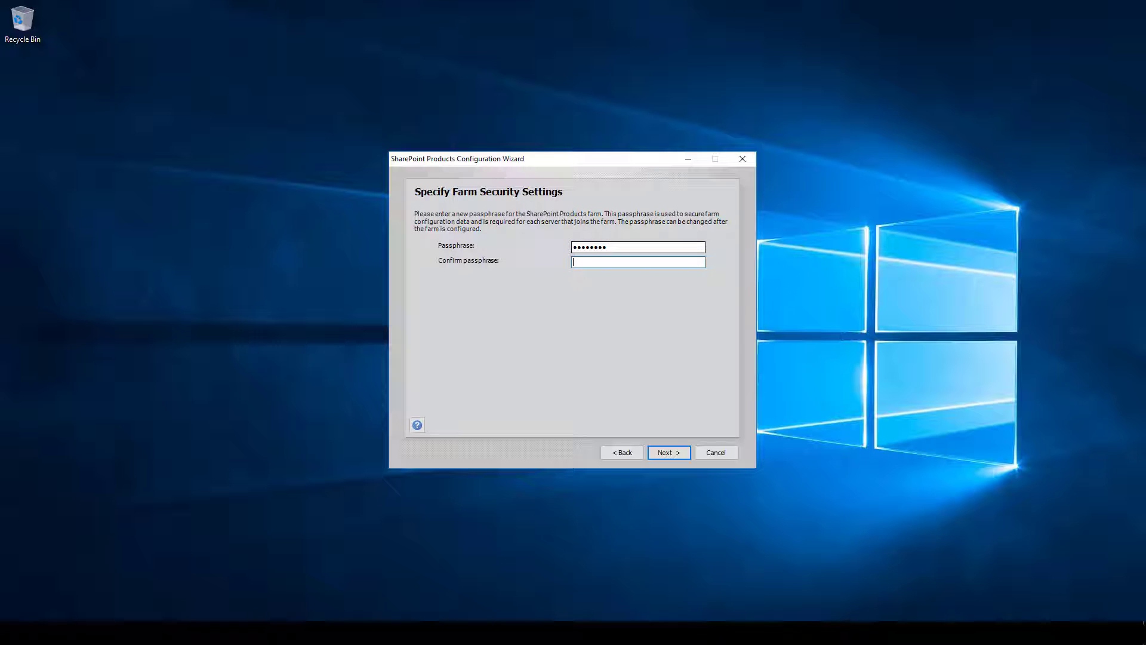
pyautogui.write('********')
pyautogui.press('Return')
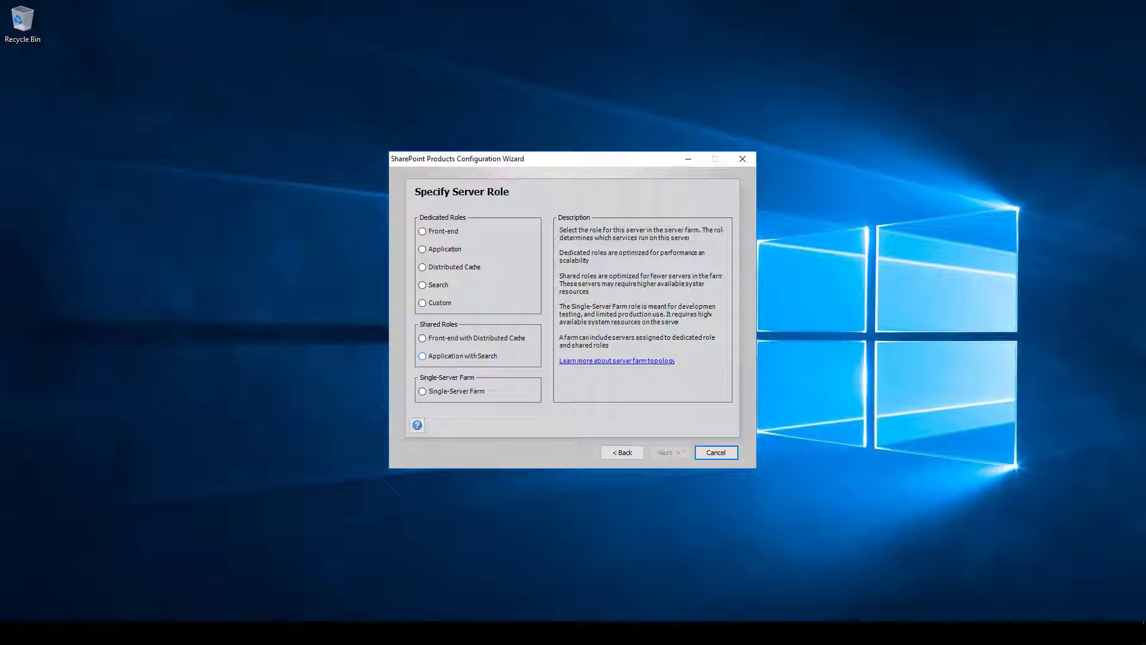
# Assign the Application with Search server role and set the Central Administration port number to 9999, keeping NTLM authentication.
pyautogui.click(423, 355)
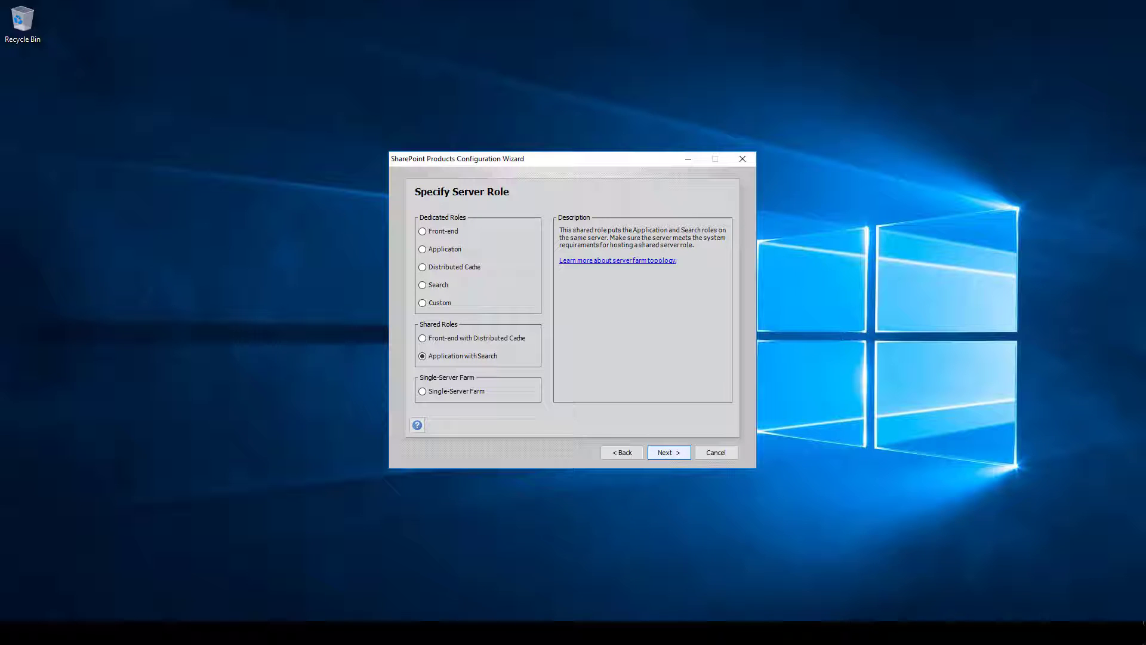
pyautogui.click(669, 452)
pyautogui.click(440, 254)
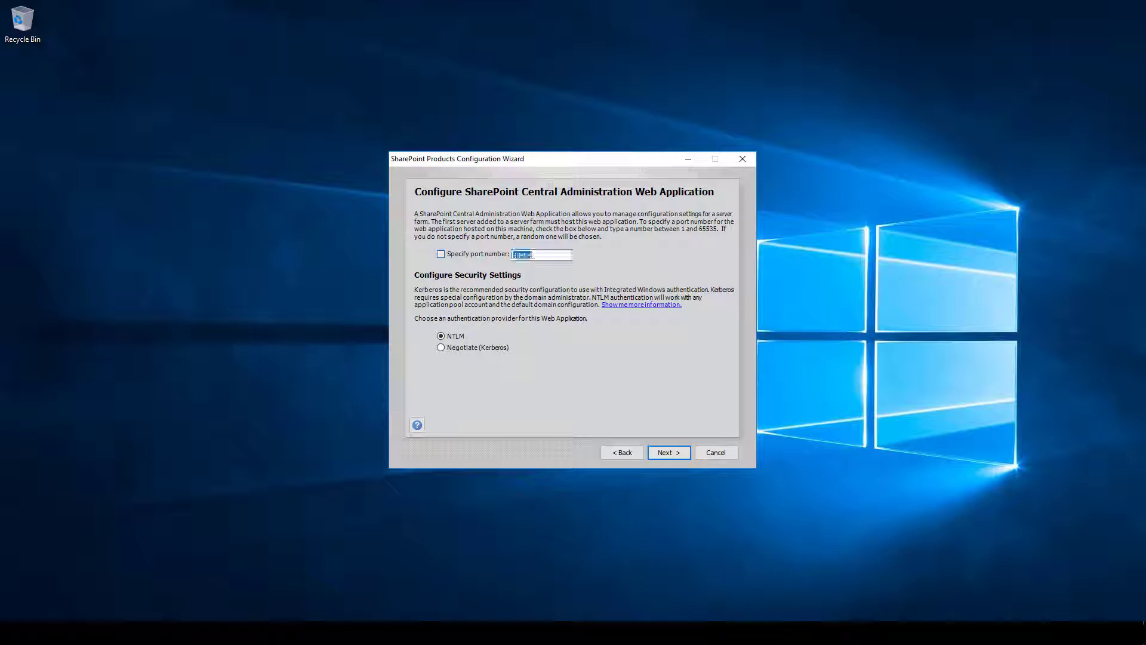
pyautogui.write('9999')
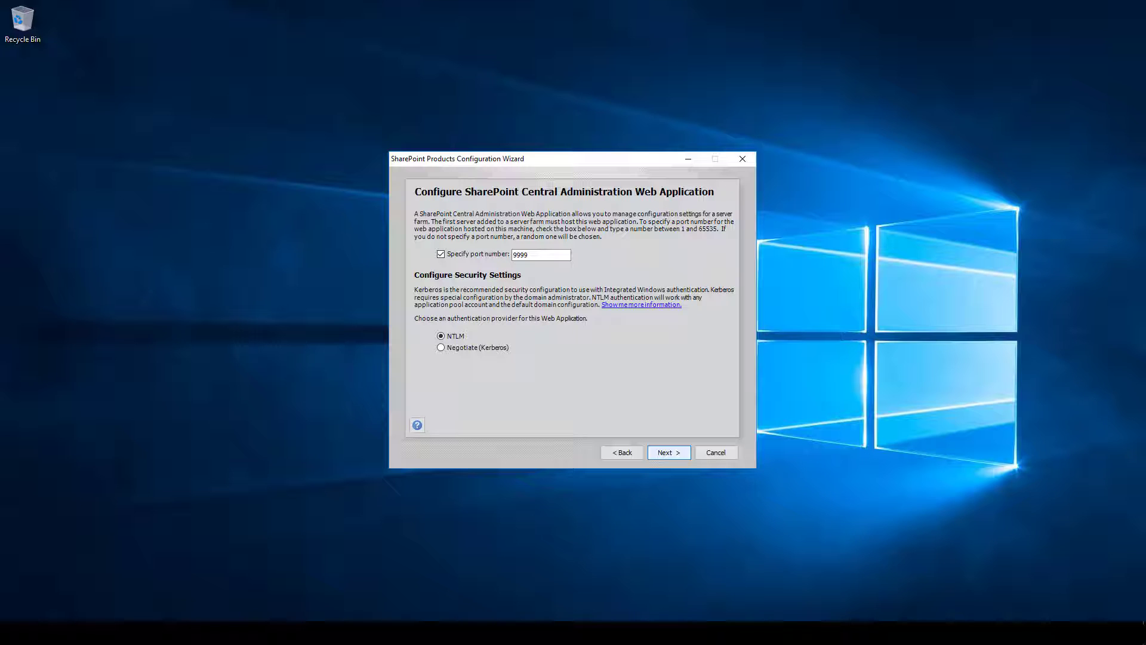
pyautogui.press('Return')
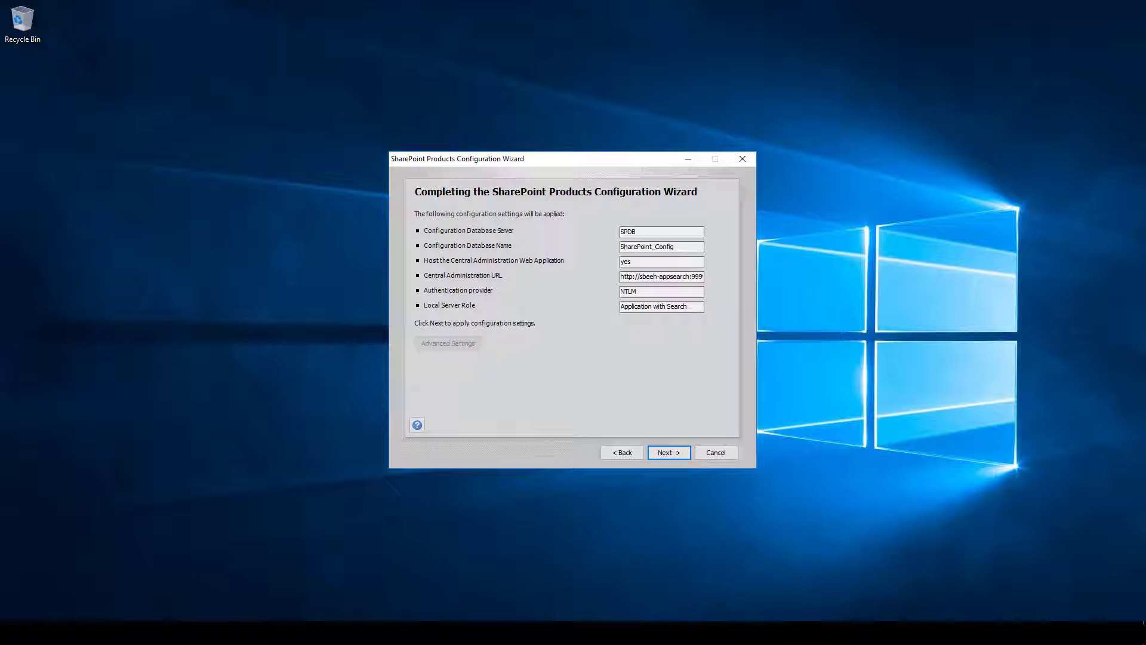
# Apply the summarized farm configuration settings and finish the wizard to launch Central Administration.
pyautogui.press('Return')
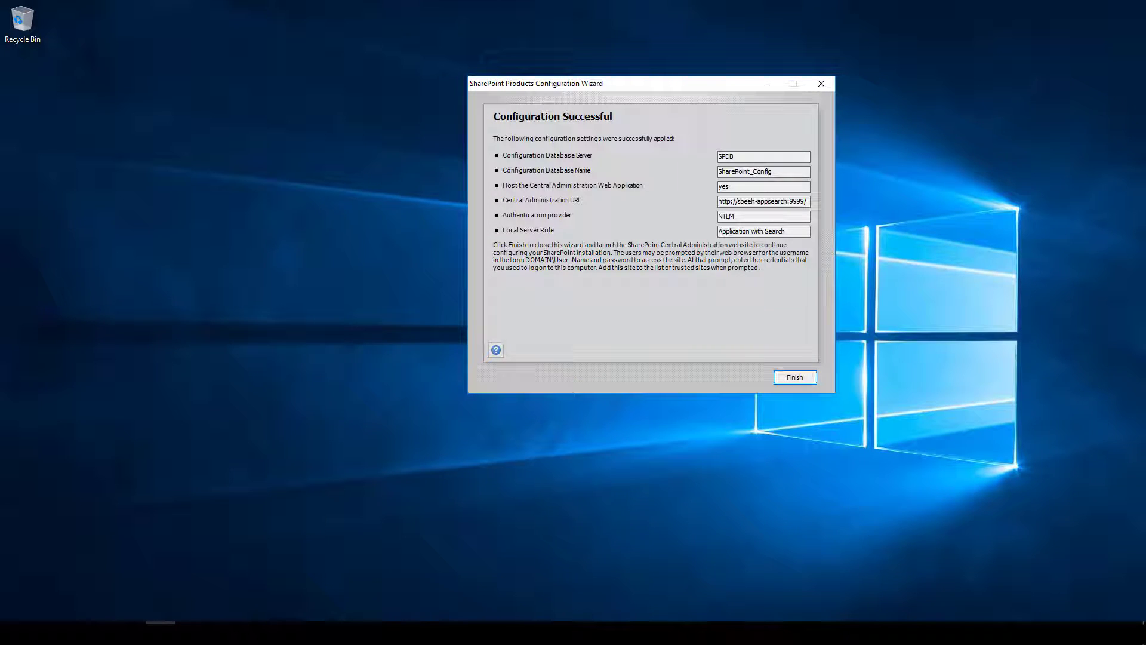
pyautogui.press('Return')
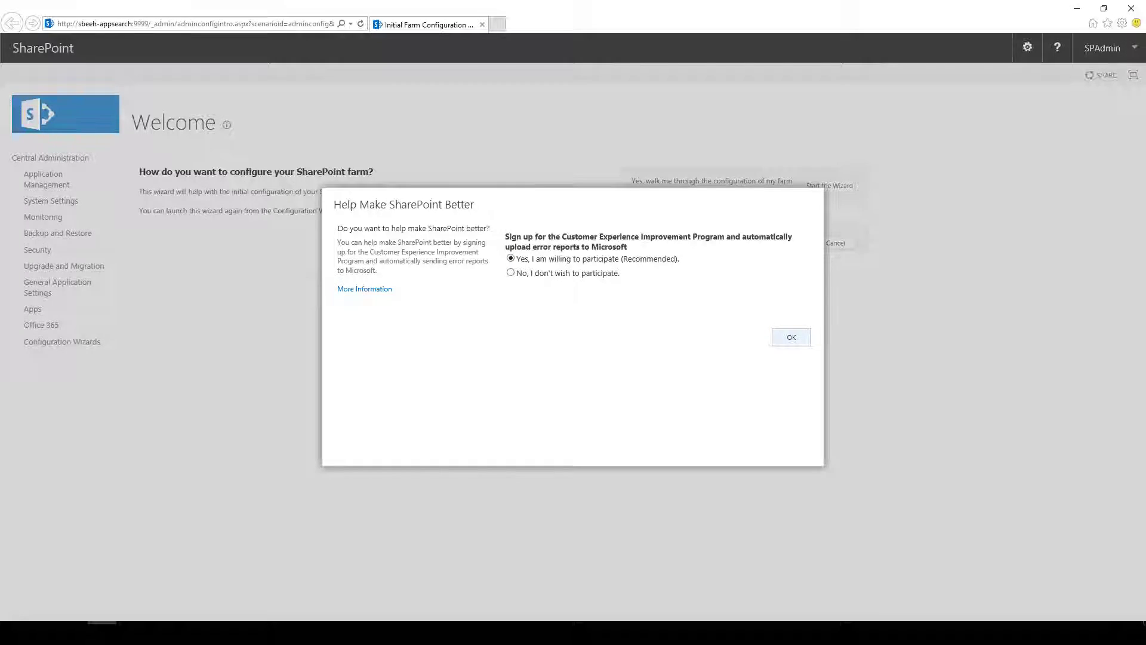
# Agree to participate in the Customer Experience Improvement Program and choose to configure the farm manually instead of using the wizard.
pyautogui.click(791, 337)
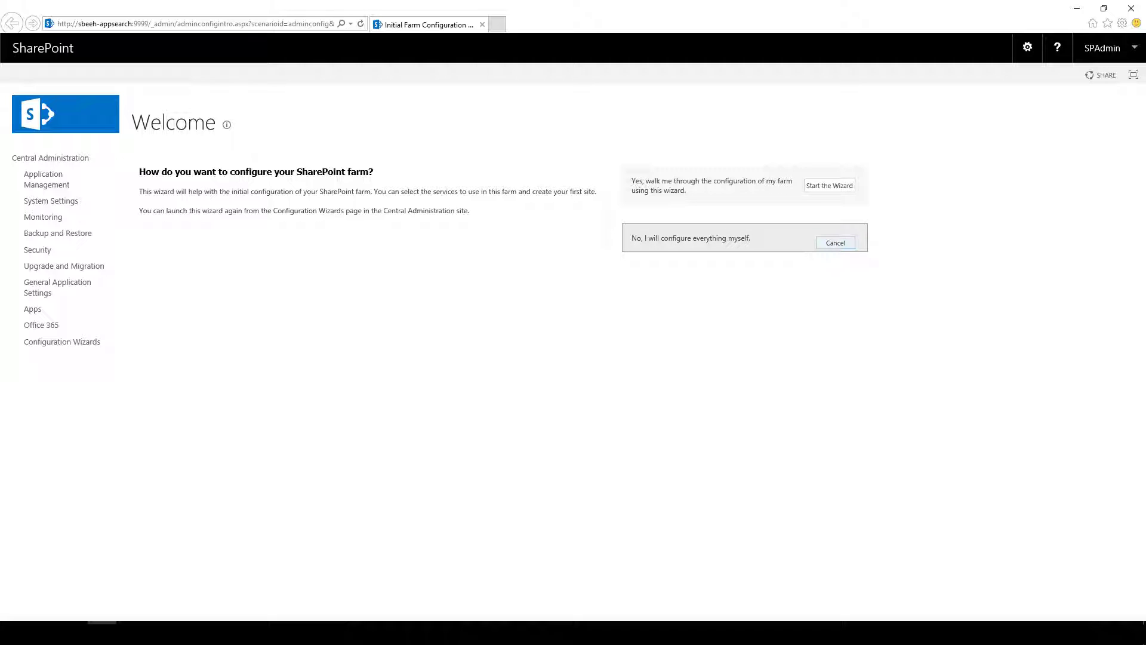
pyautogui.click(836, 243)
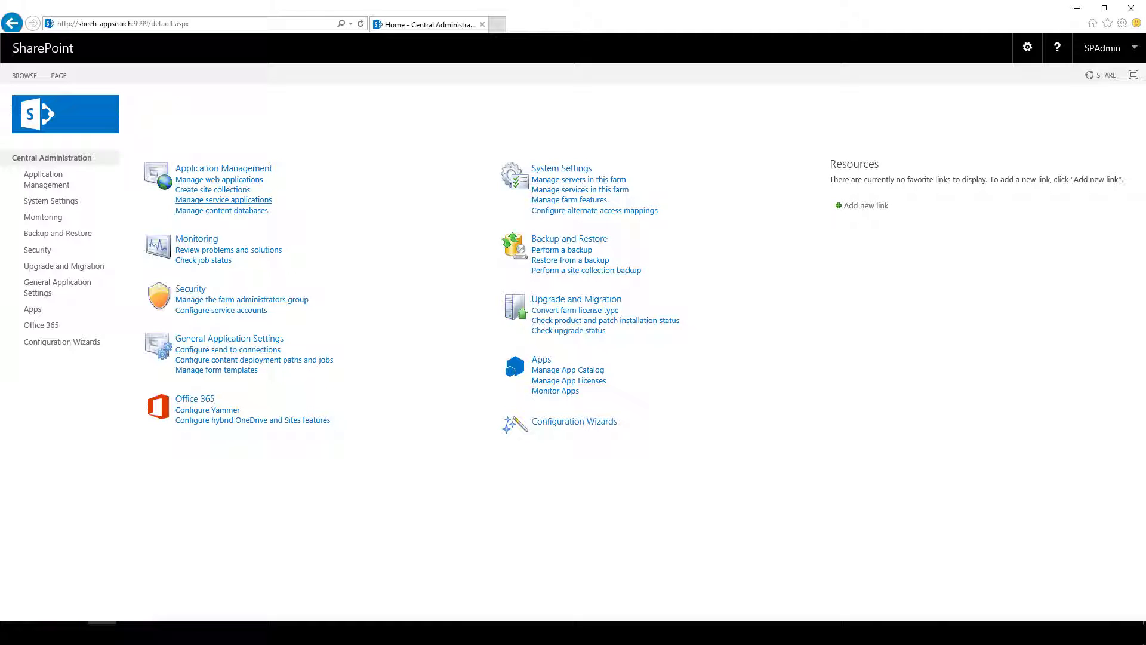
# Open the Application Management page in Central Administration.
pyautogui.click(47, 179)
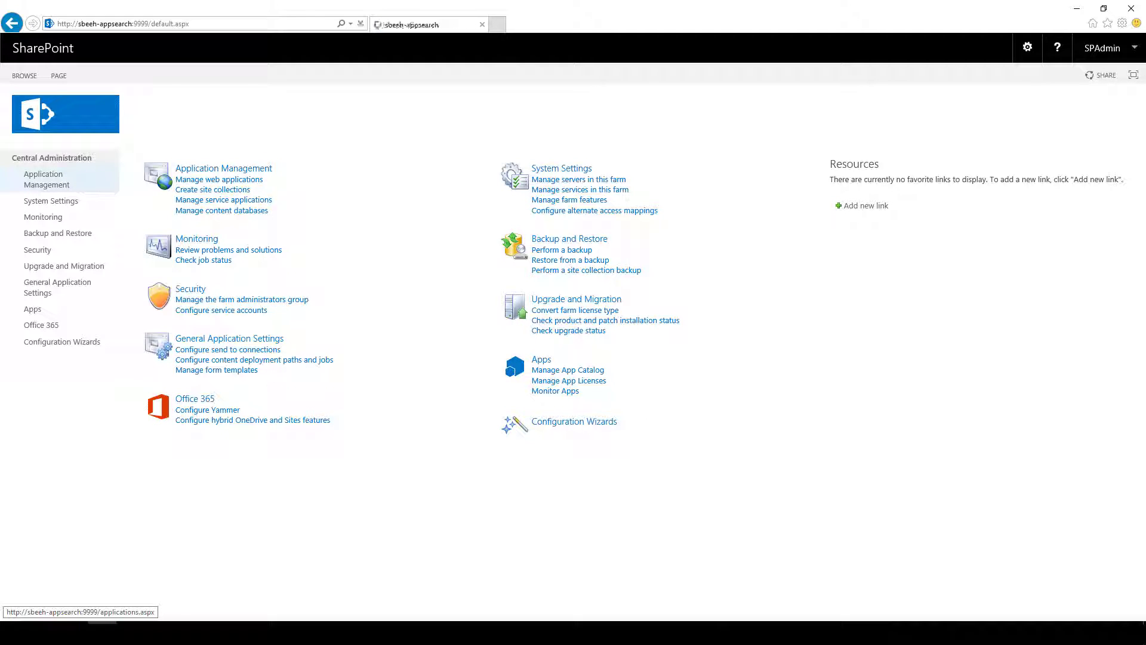